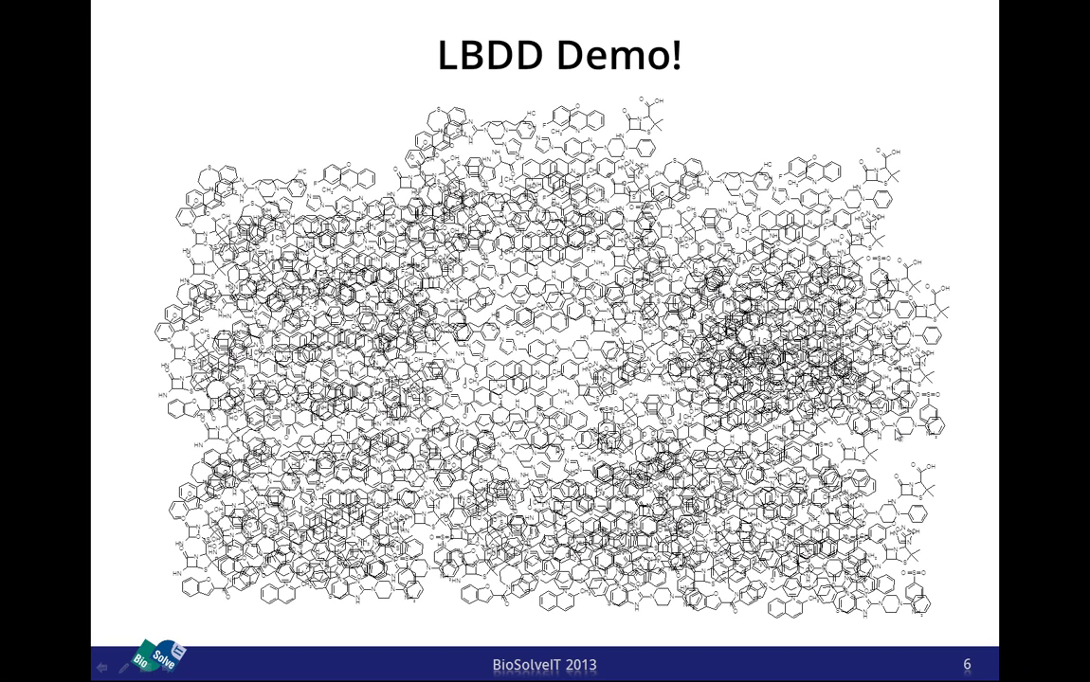
End the 'LBDD Demo!' slideshow and minimize PowerPoint to reveal the KNIME workflow.
key("Escape")
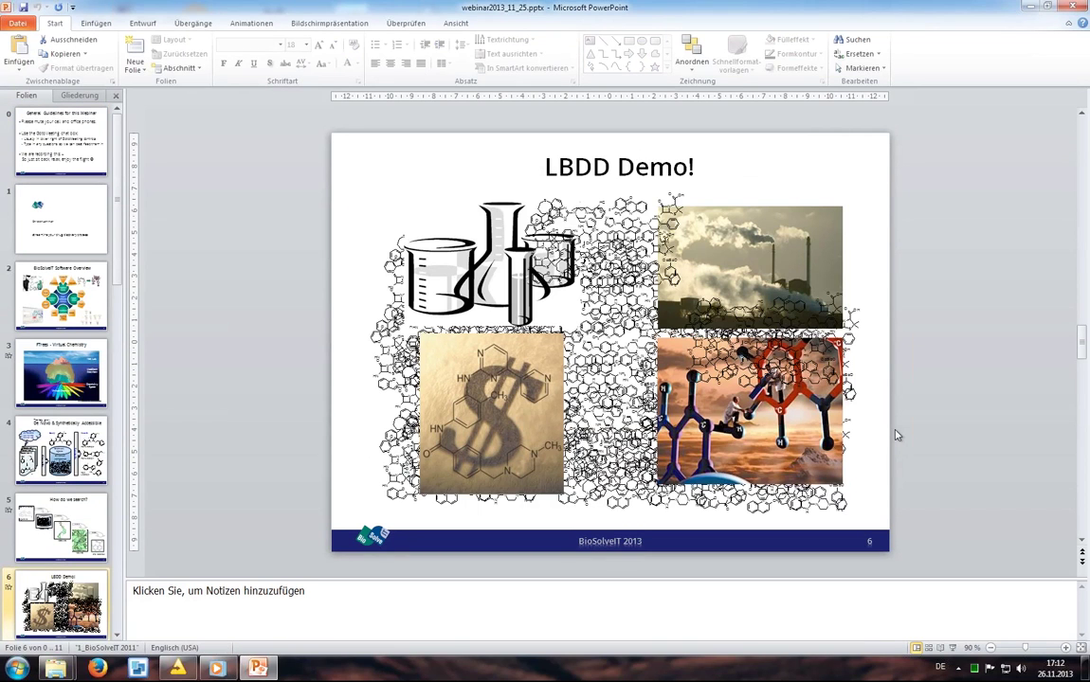
left_click(1030, 7)
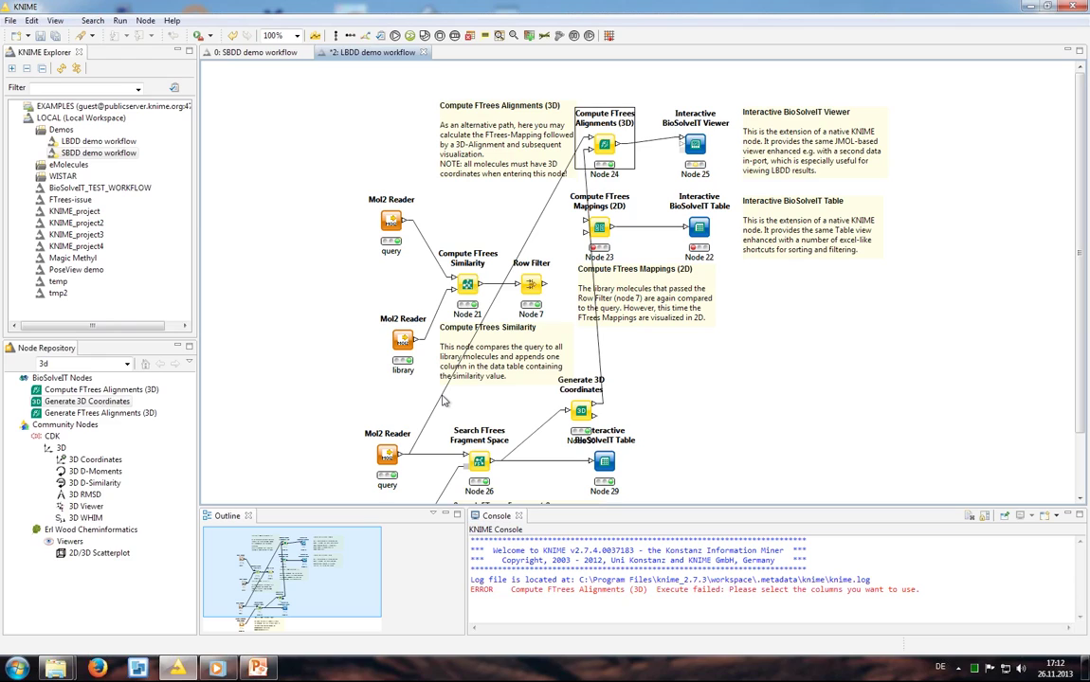
left_click(442, 400)
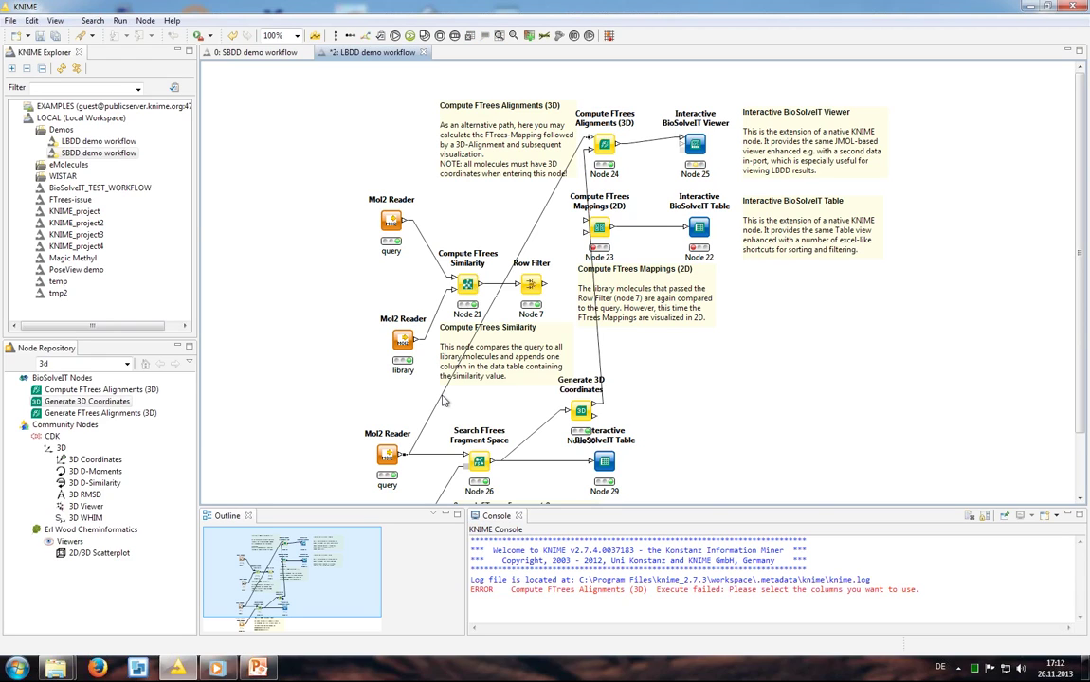
left_click_drag(442, 400, 417, 375)
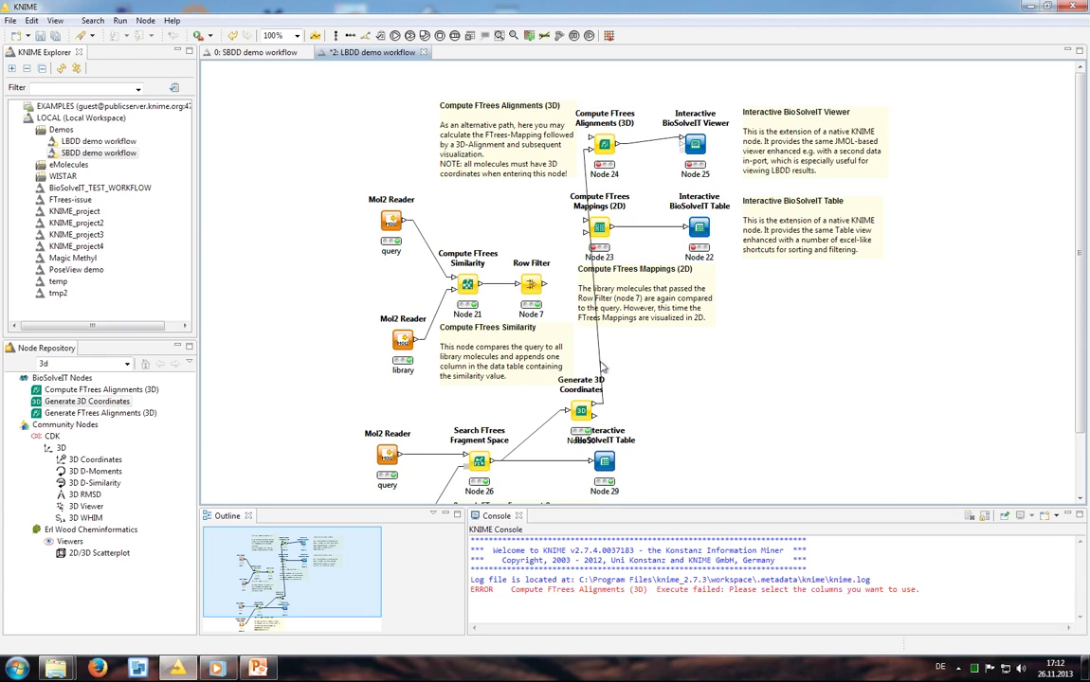
left_click_drag(601, 368, 599, 367)
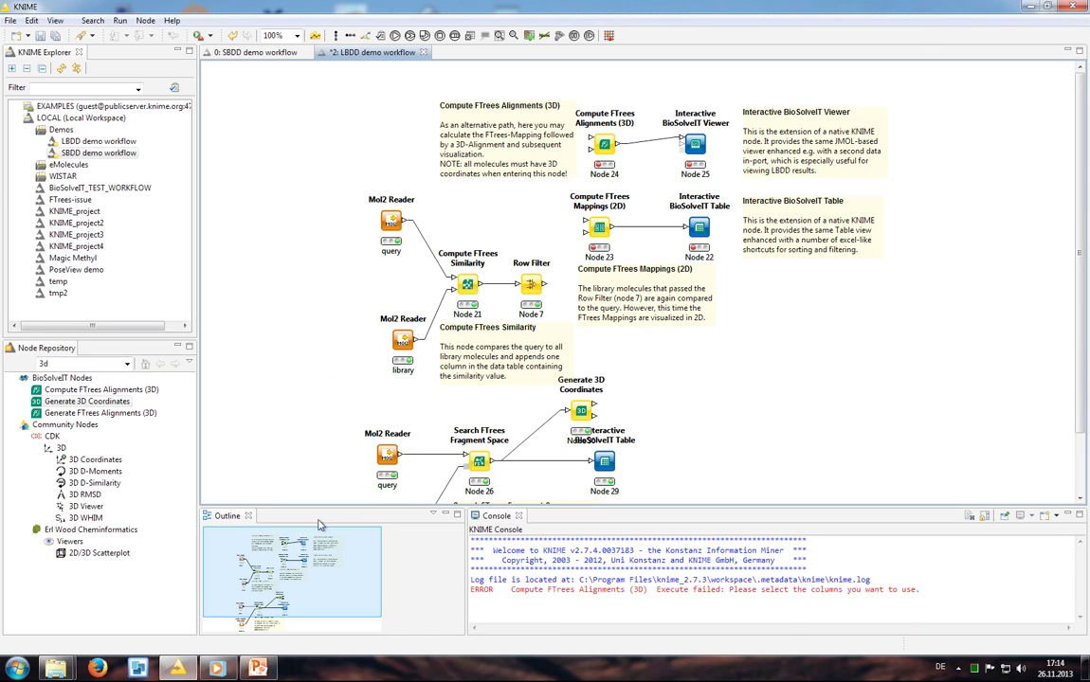
Play the KNIME webinar in Windows Media Player, skip ahead to about 08:23, and pause it.
mouse_move(216, 669)
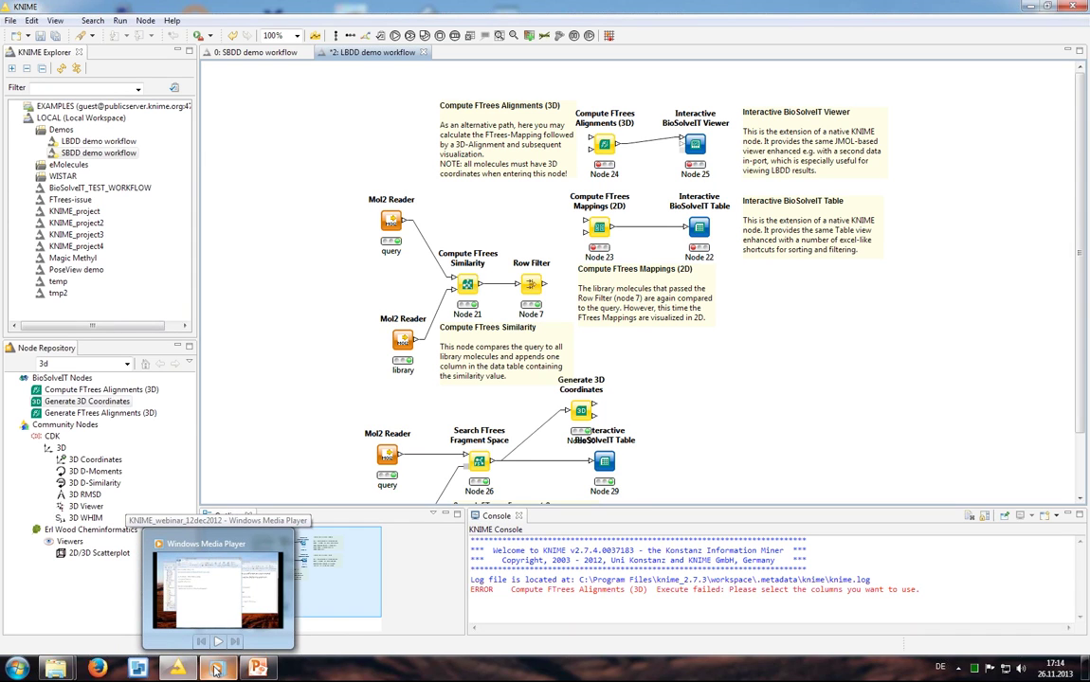
left_click(216, 669)
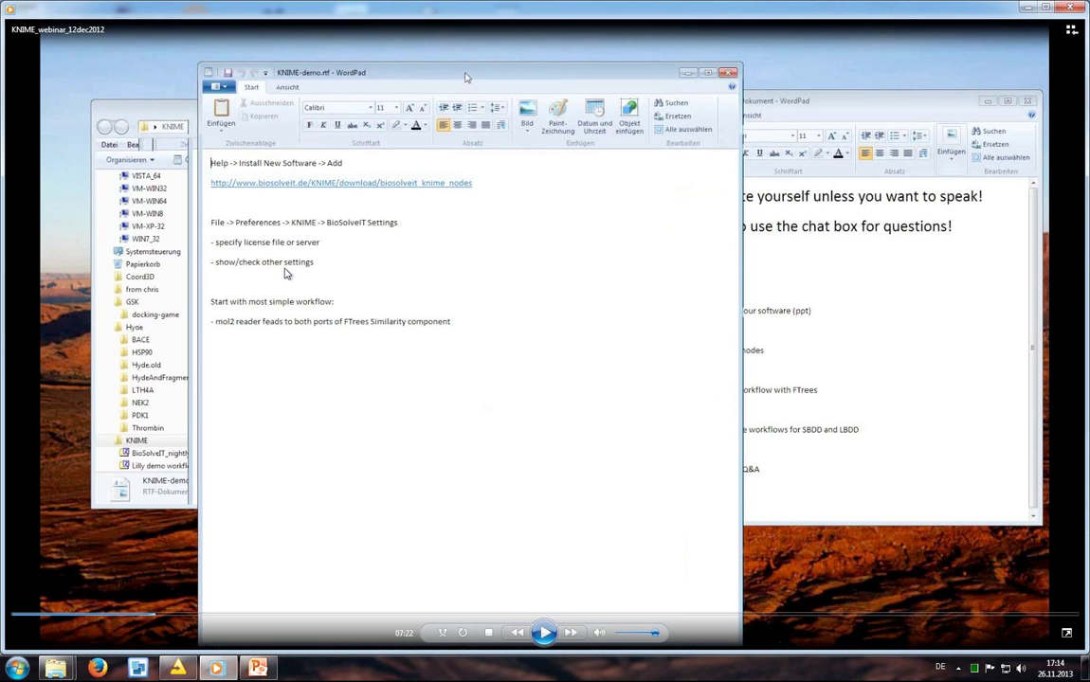
left_click(545, 633)
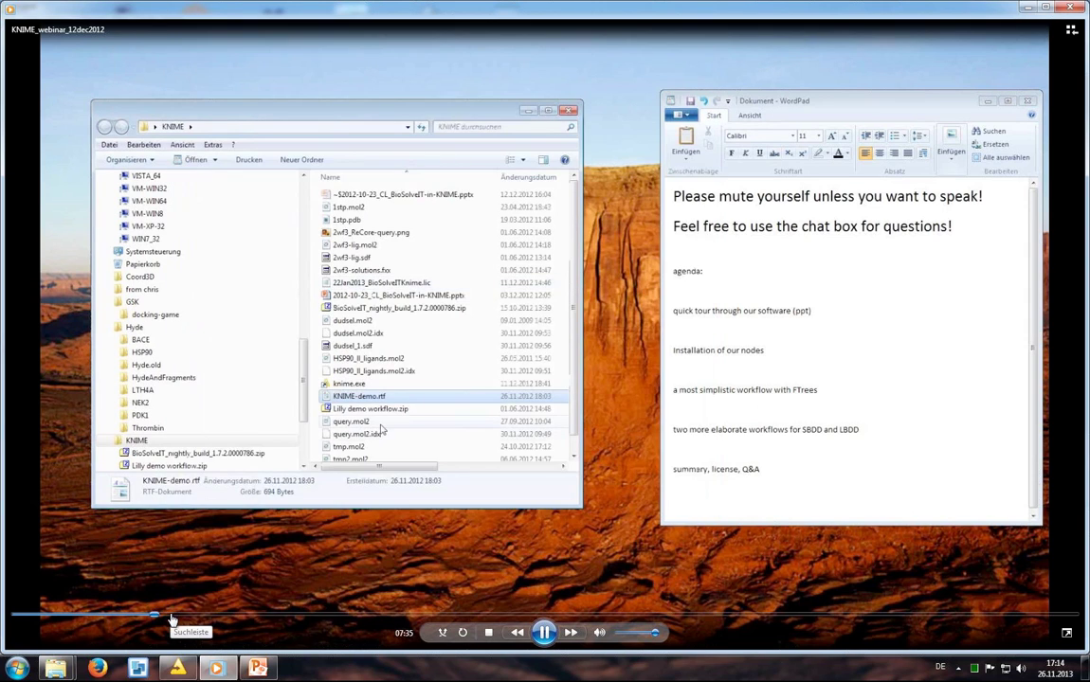
left_click(173, 620)
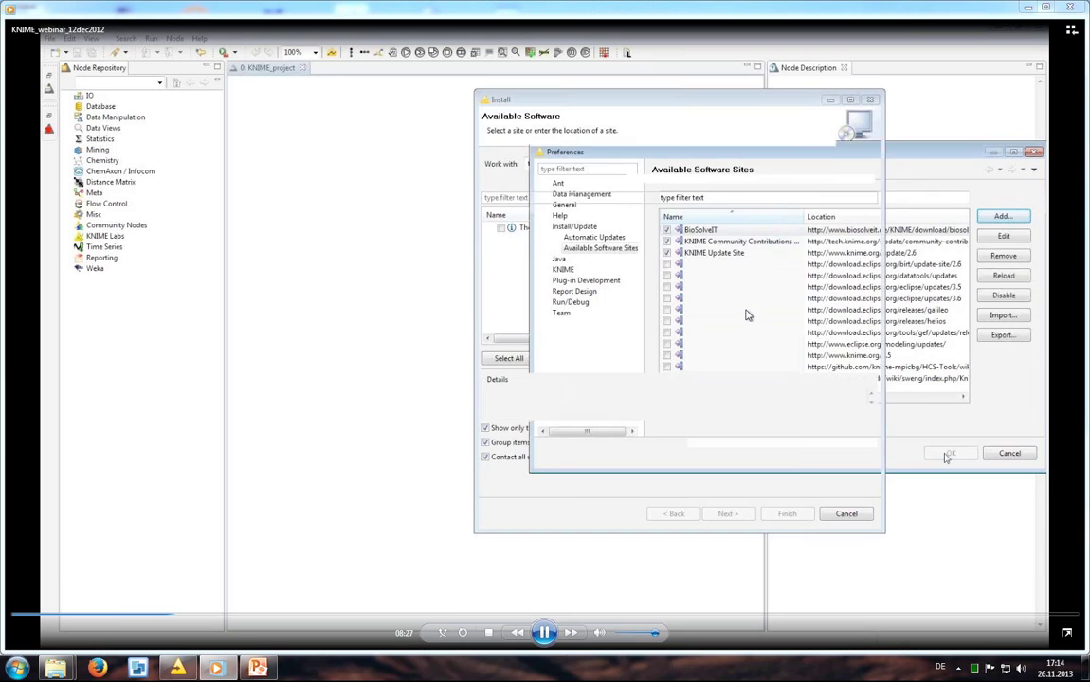
left_click(546, 632)
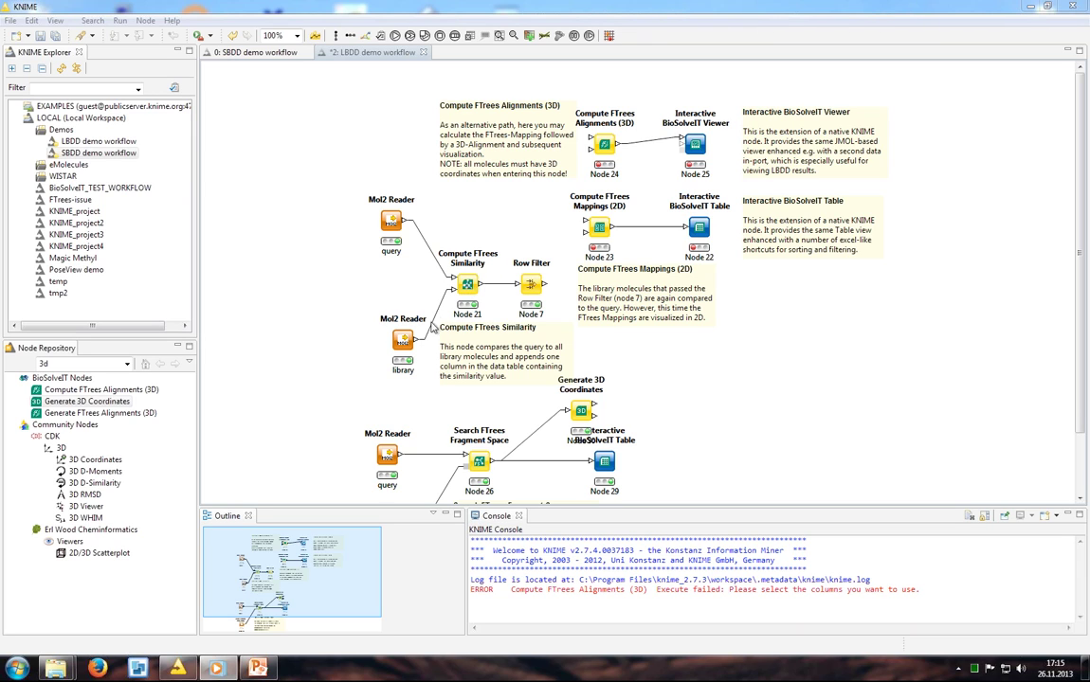
Reset and re-execute the library Mol2 Reader node.
left_click(404, 341)
right_click(403, 341)
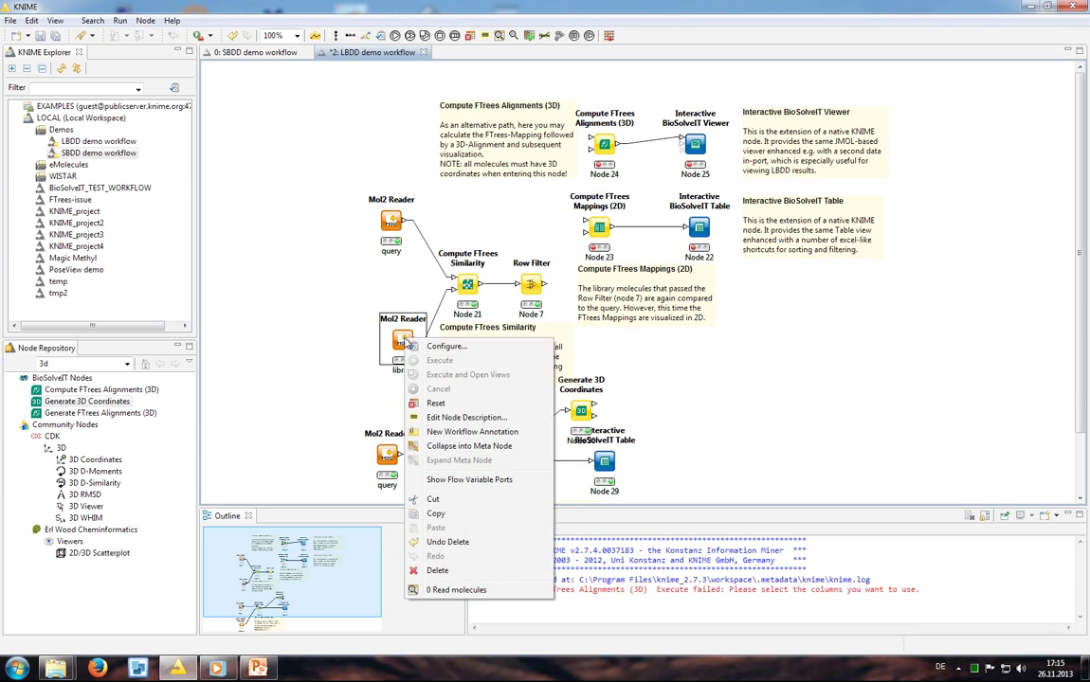
left_click(426, 402)
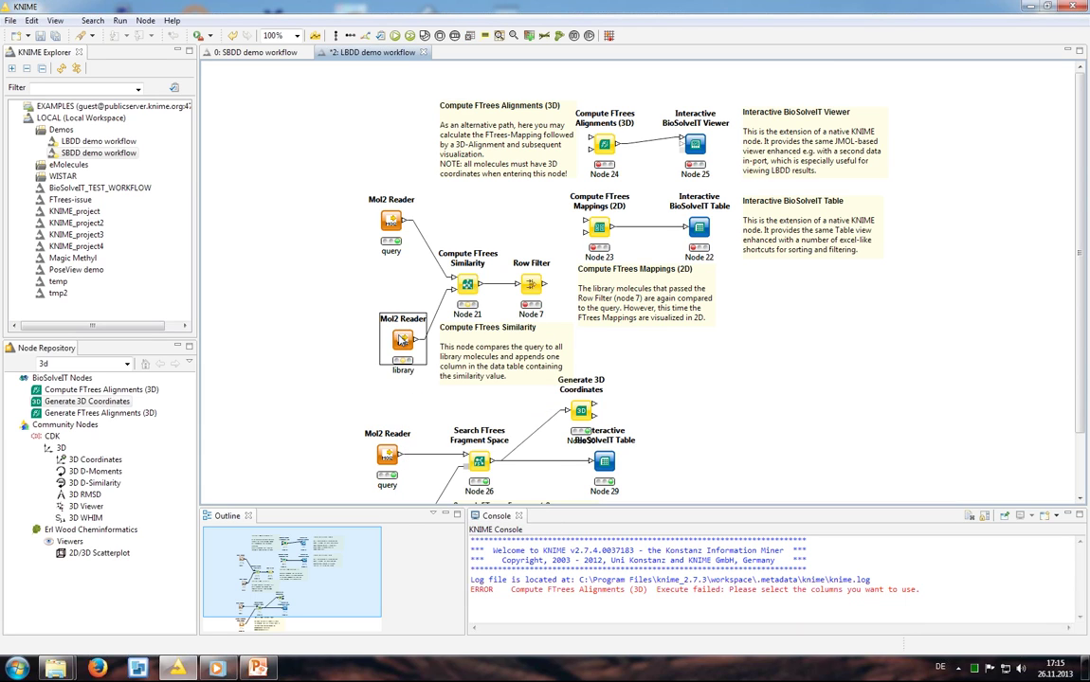
right_click(400, 334)
left_click(435, 358)
Review the library reader's 9-row Read molecules table, then close it.
right_click(415, 339)
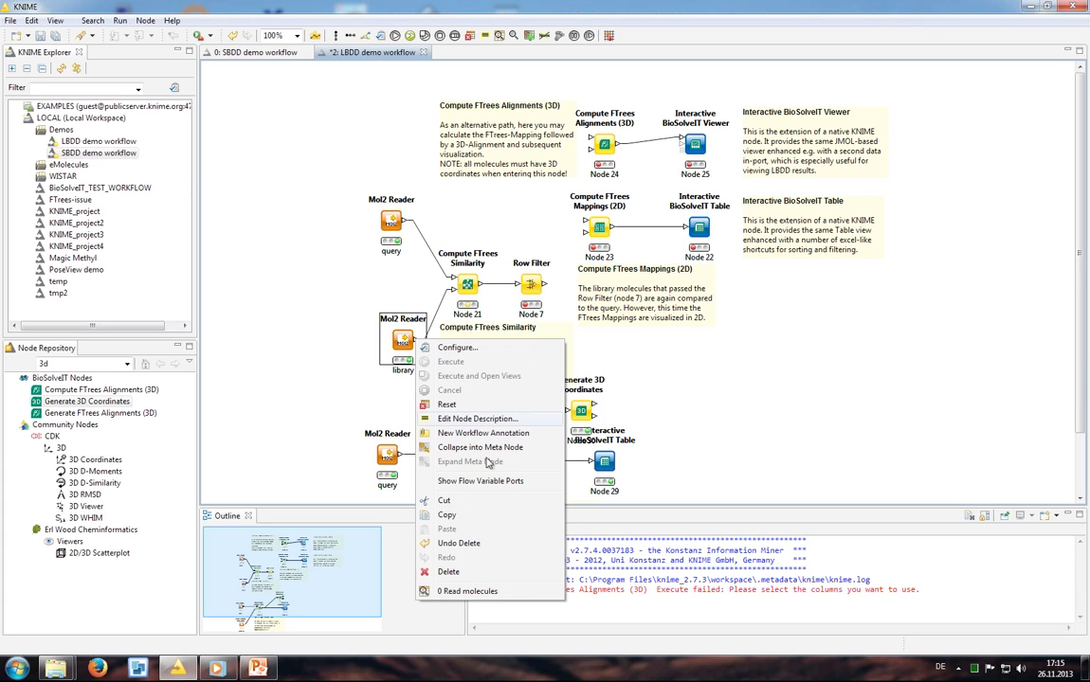
left_click(484, 592)
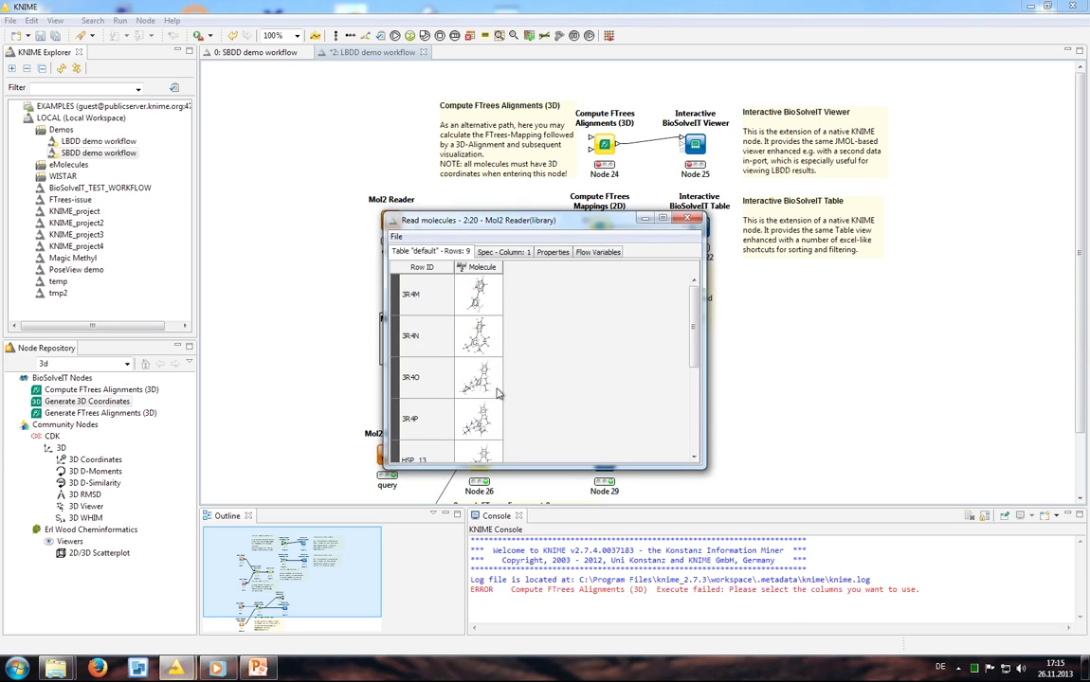
scroll(458, 381, "down", 3)
left_click(688, 219)
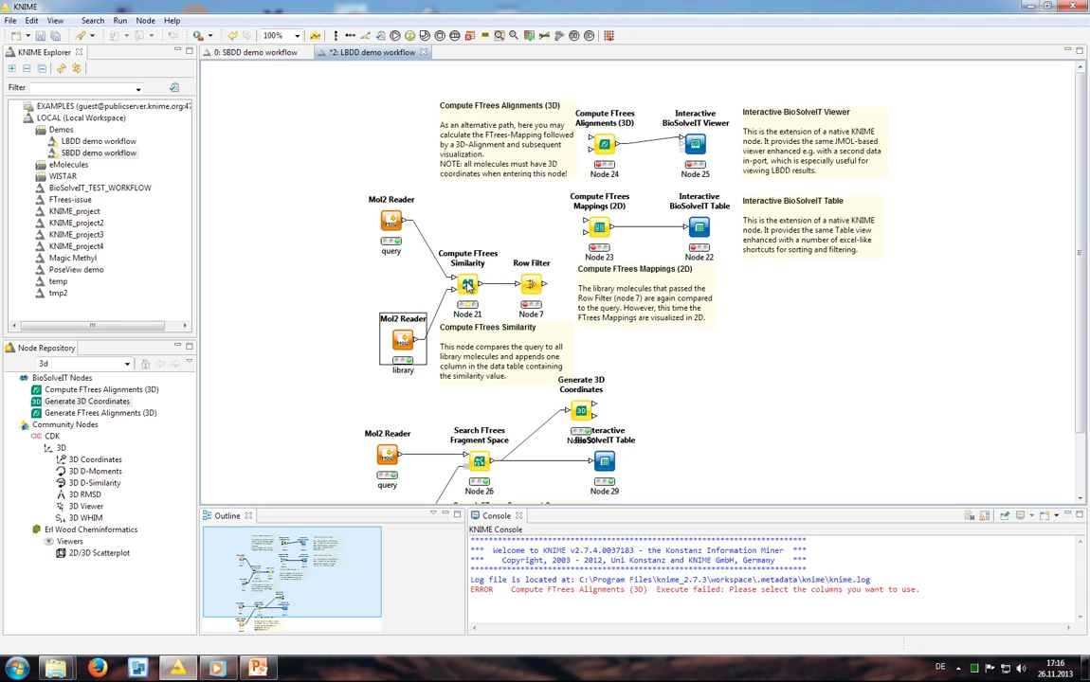
Execute Node 21 and inspect its enlarged Similarity Matrix table's Similarity column before closing it.
right_click(467, 286)
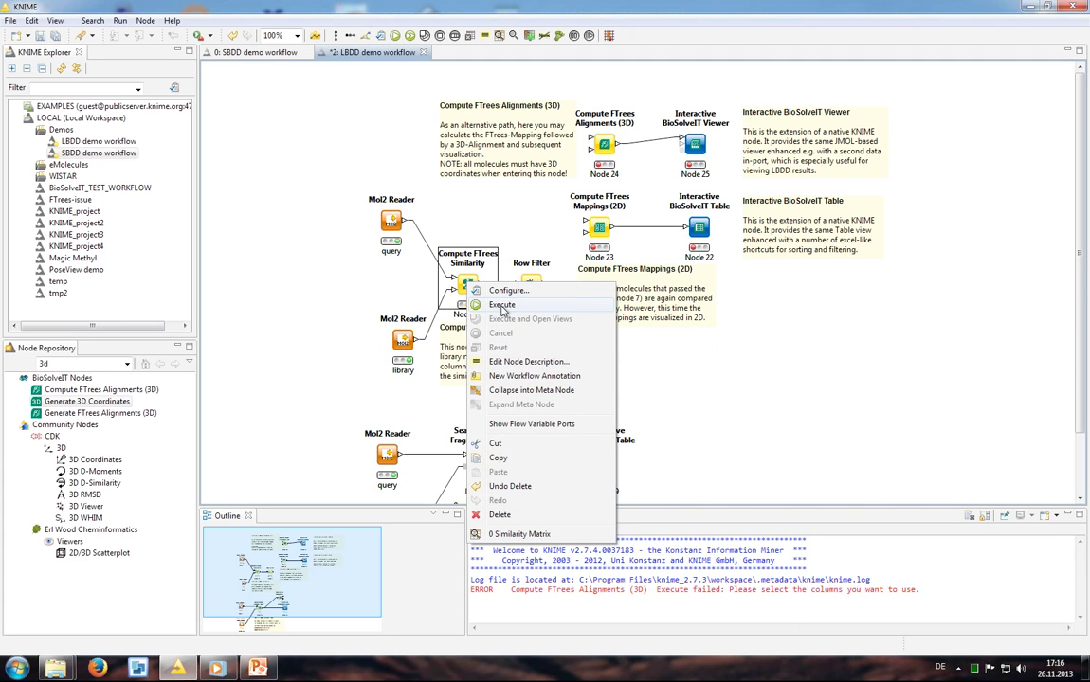
left_click(502, 306)
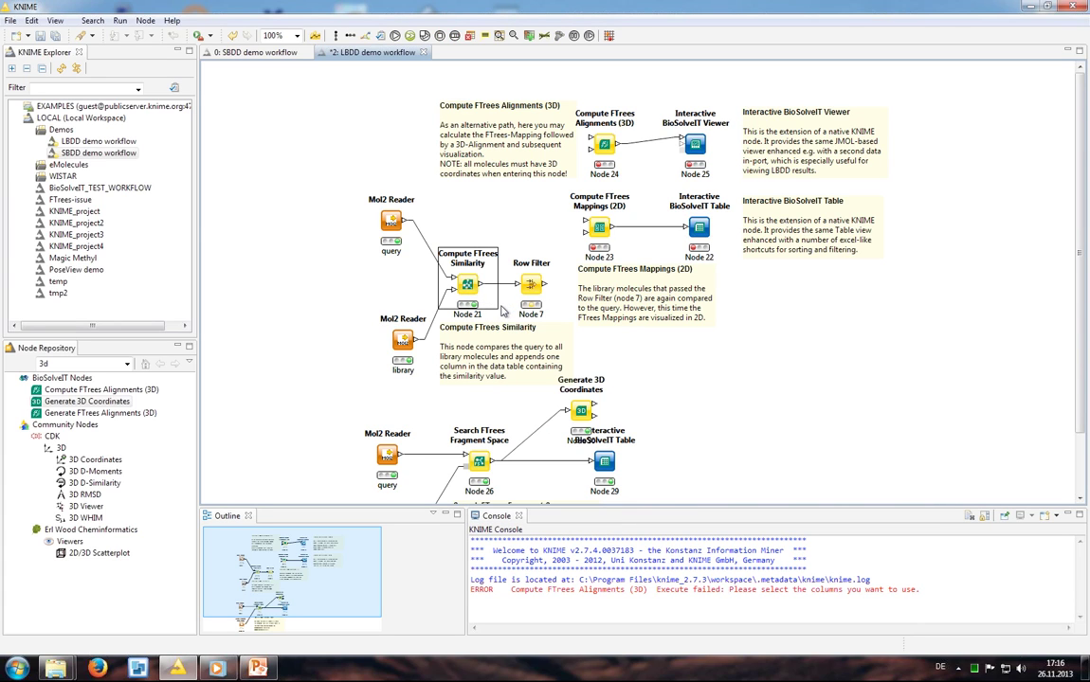
mouse_move(480, 291)
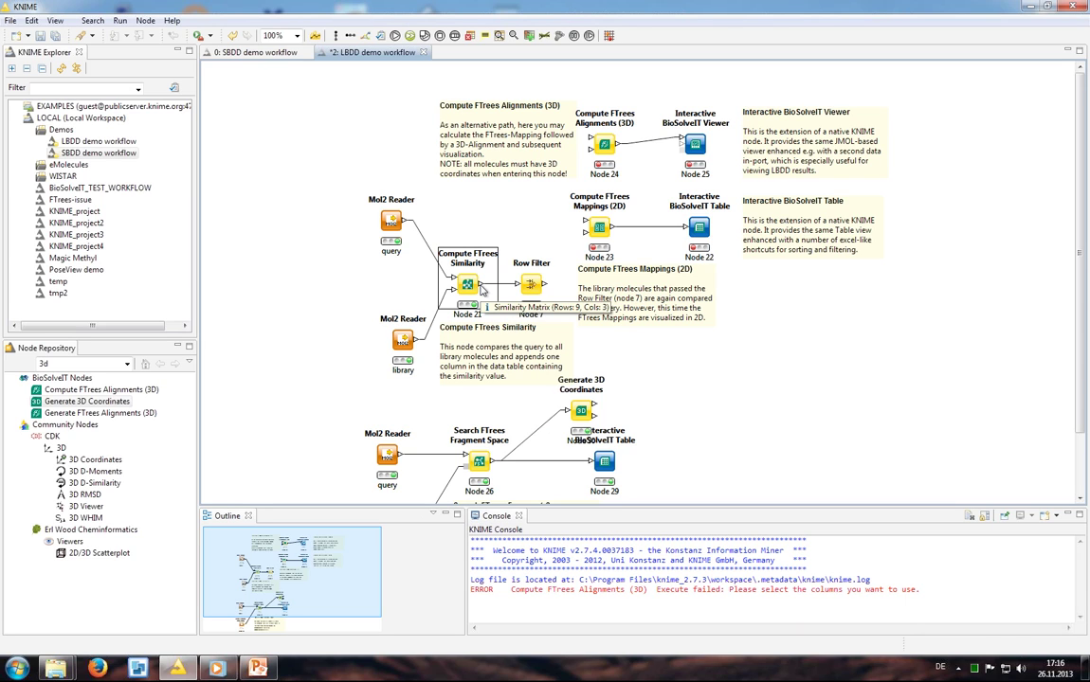
right_click(481, 290)
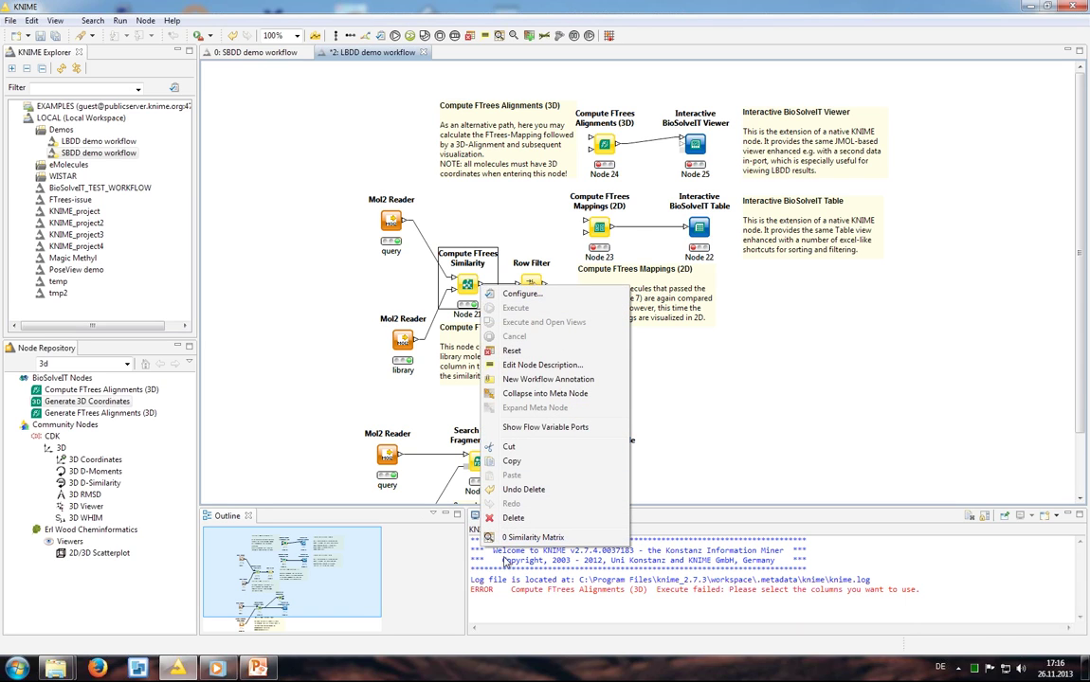
left_click(529, 538)
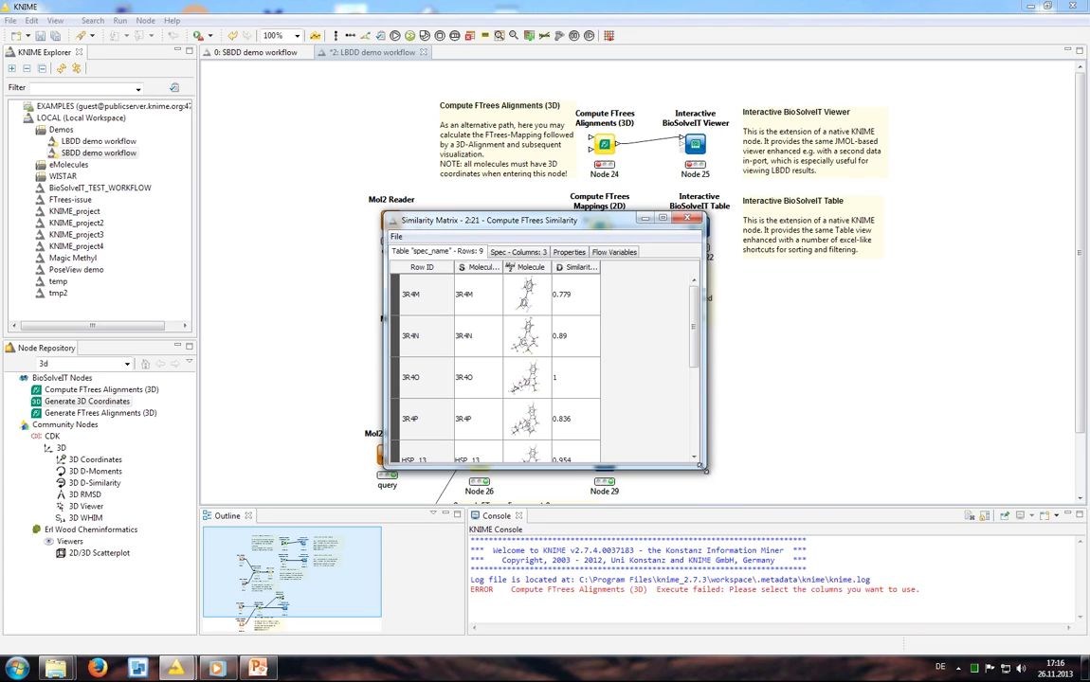
left_click_drag(702, 467, 806, 625)
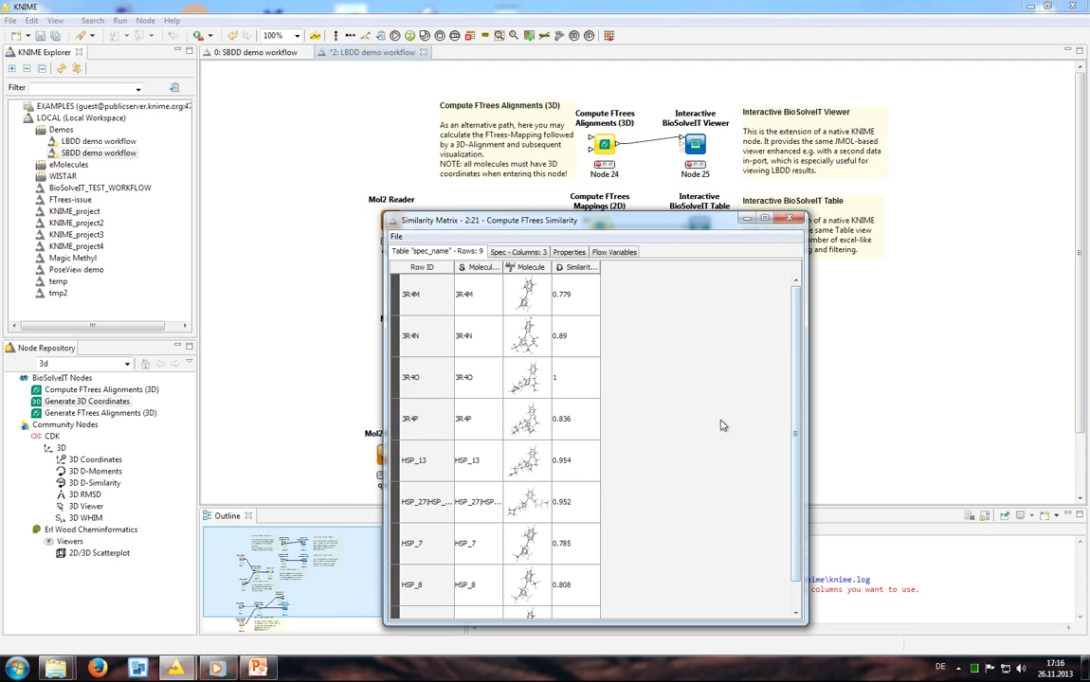
right_click(573, 274)
left_click(609, 313)
left_click(788, 220)
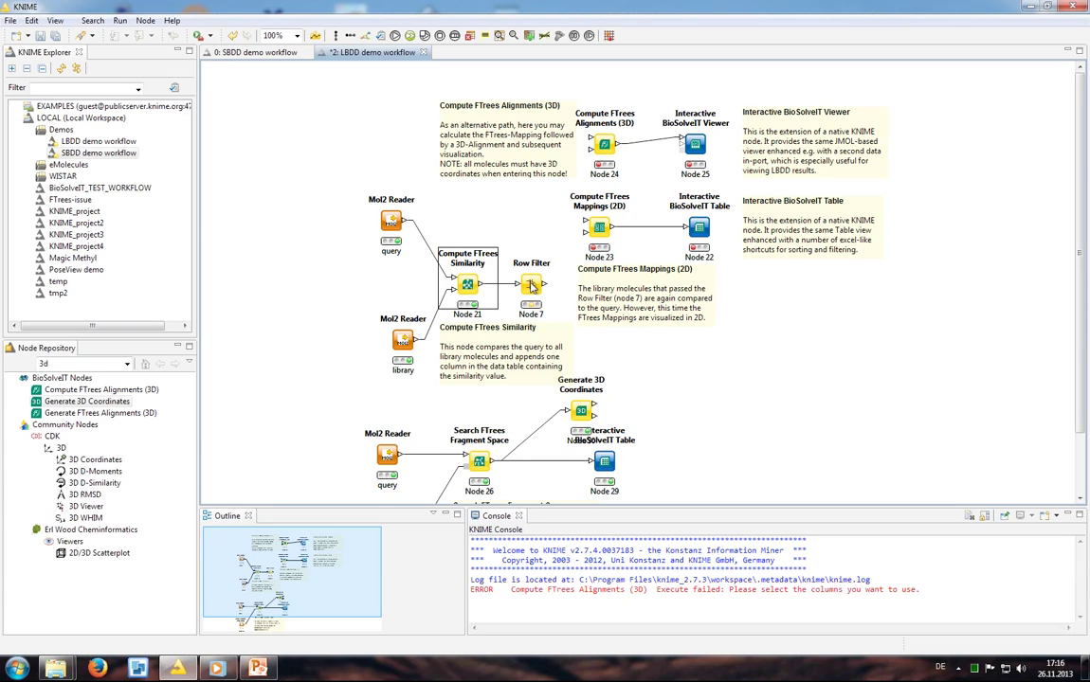
Check the Row Filter settings without changes, then execute the Row Filter node.
right_click(531, 285)
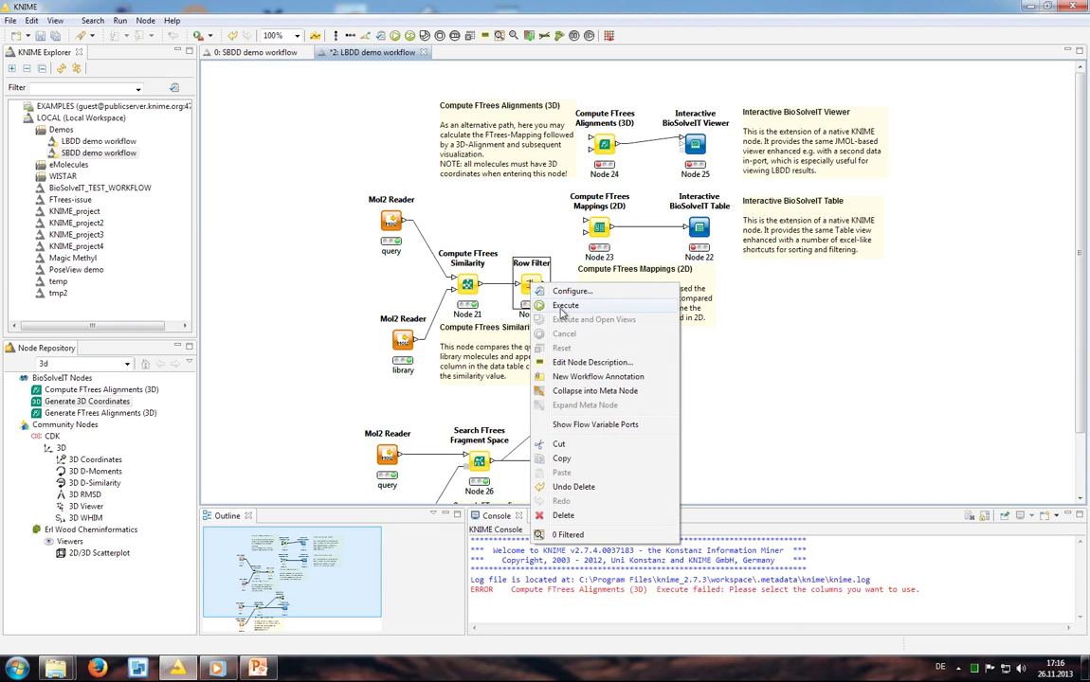
left_click(571, 291)
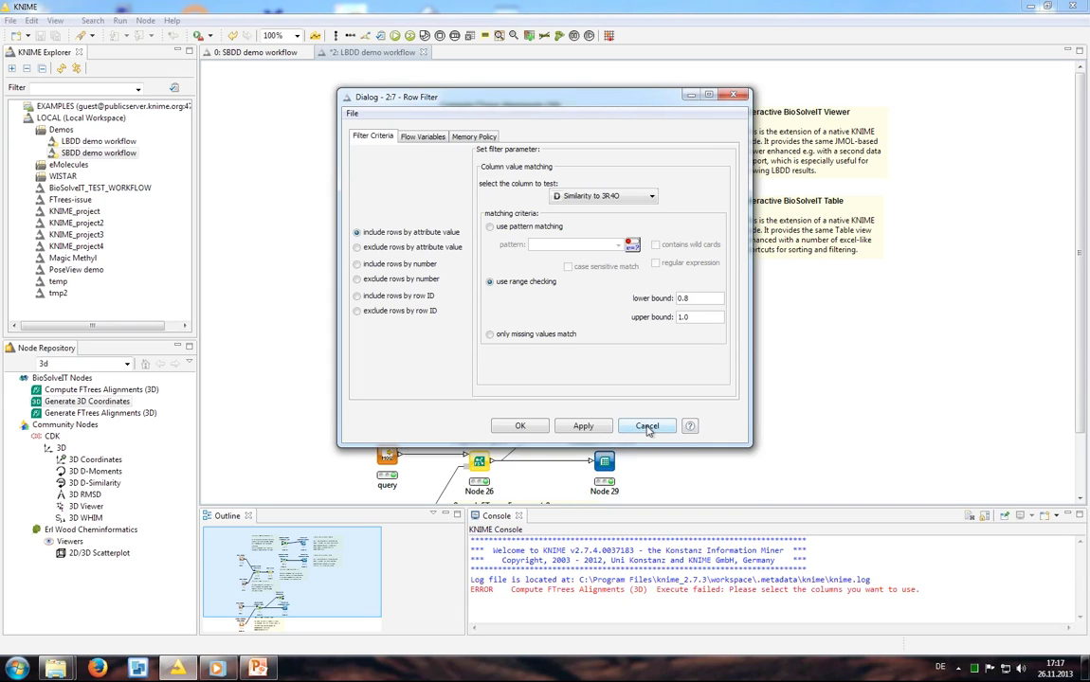
left_click(648, 426)
right_click(531, 285)
left_click(566, 308)
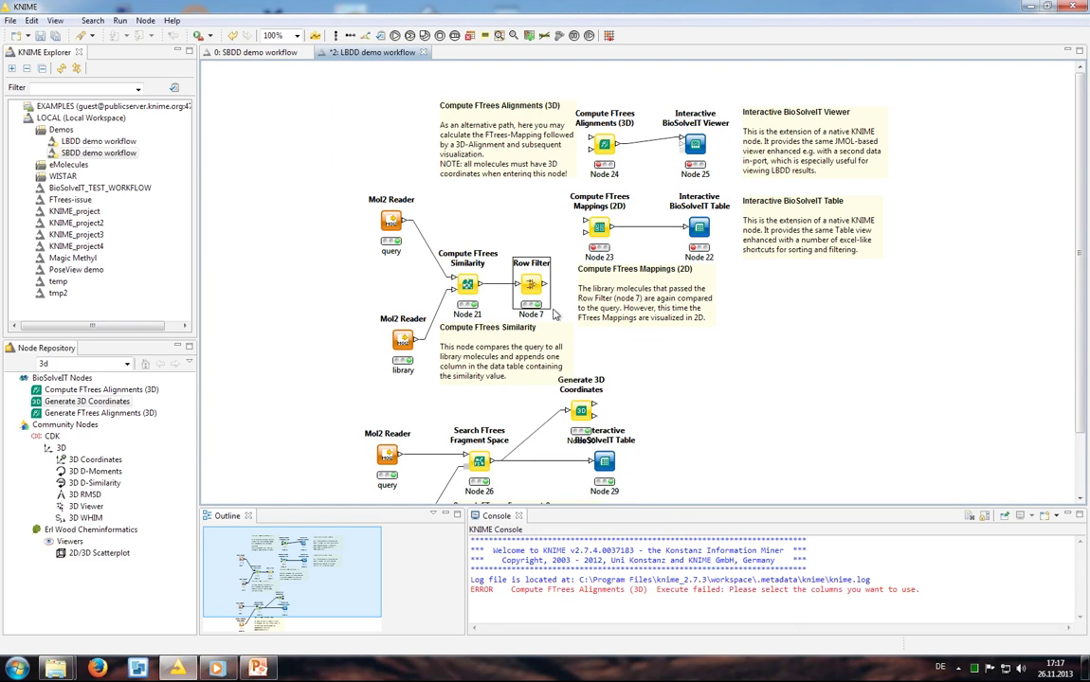
Connect the query Mol2 Reader output to Node 23 and execute Compute FTrees Mappings (2D).
mouse_move(545, 290)
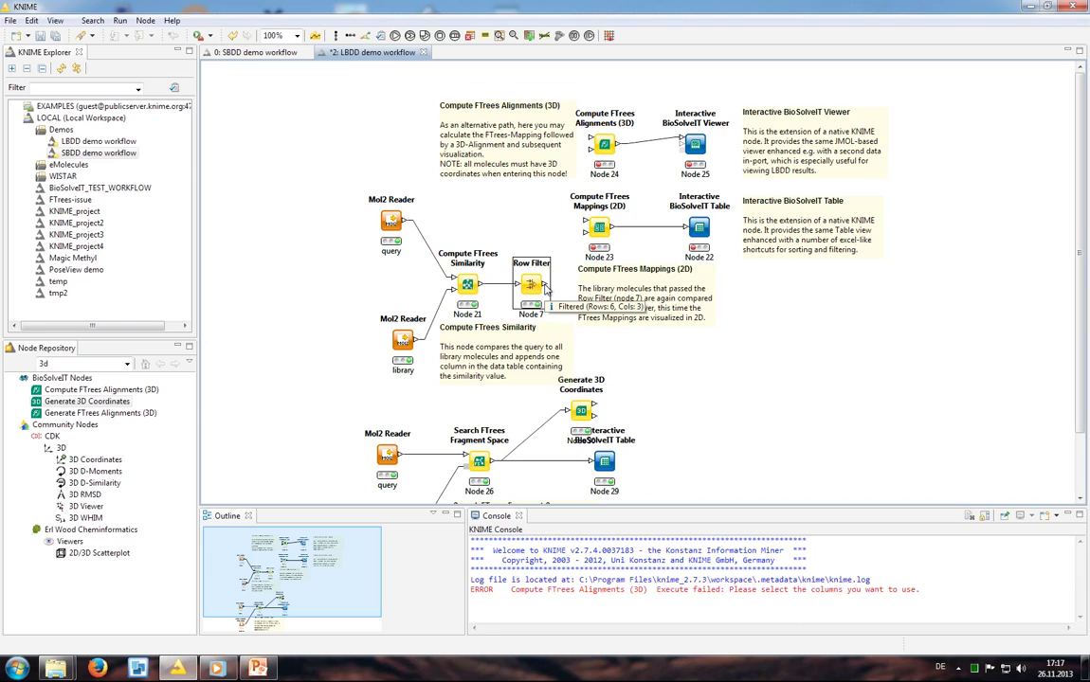
left_click_drag(545, 290, 587, 228)
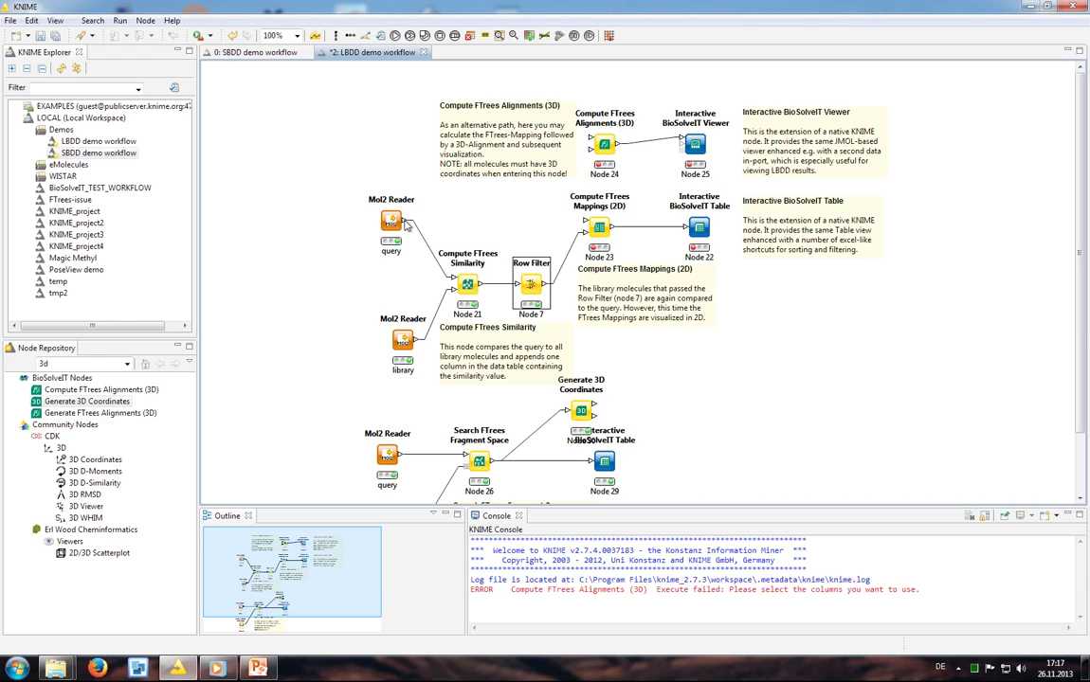
mouse_move(405, 224)
left_click_drag(405, 224, 583, 225)
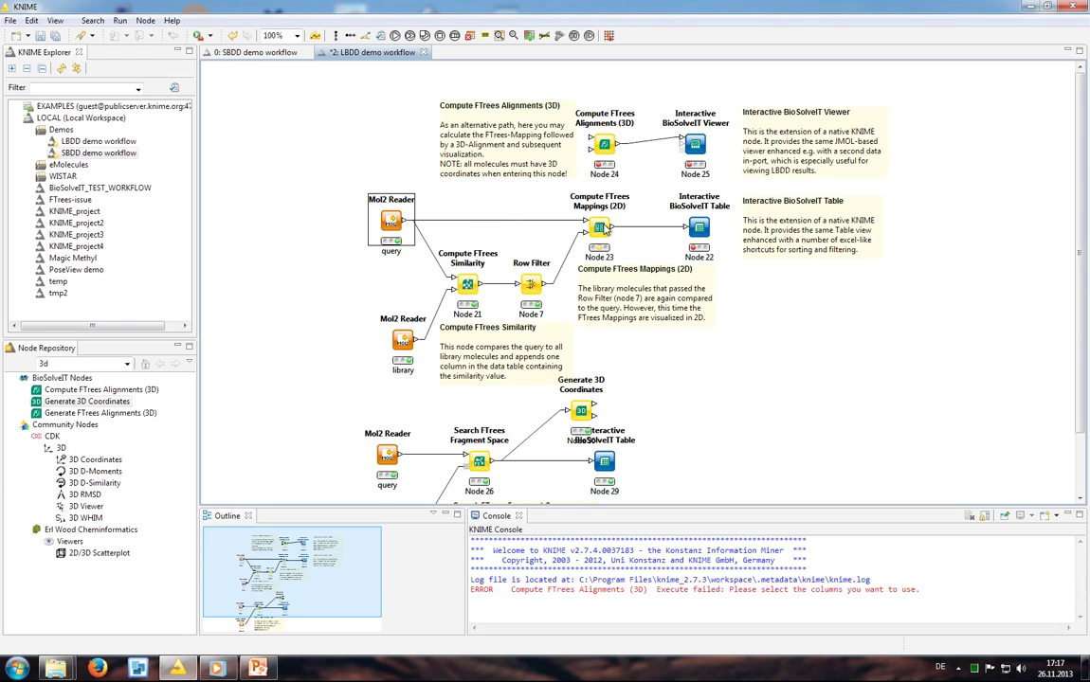
right_click(607, 228)
left_click(629, 248)
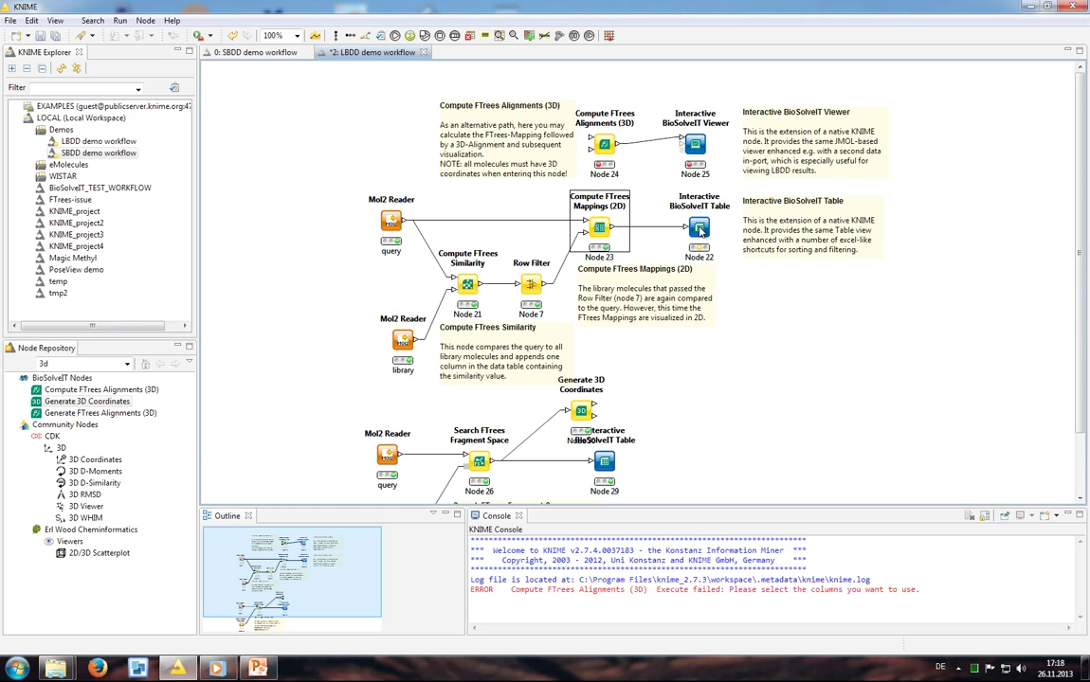
Execute Node 22 and open its BioSolveIT Table view, stretched taller to show more rows.
right_click(701, 230)
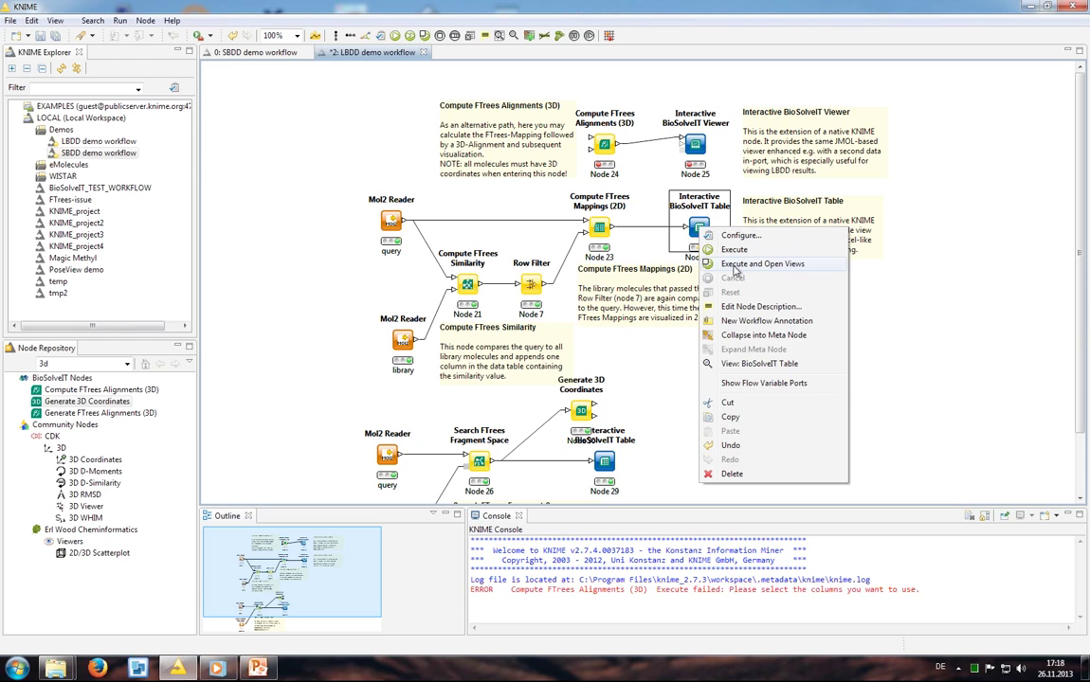
left_click(734, 265)
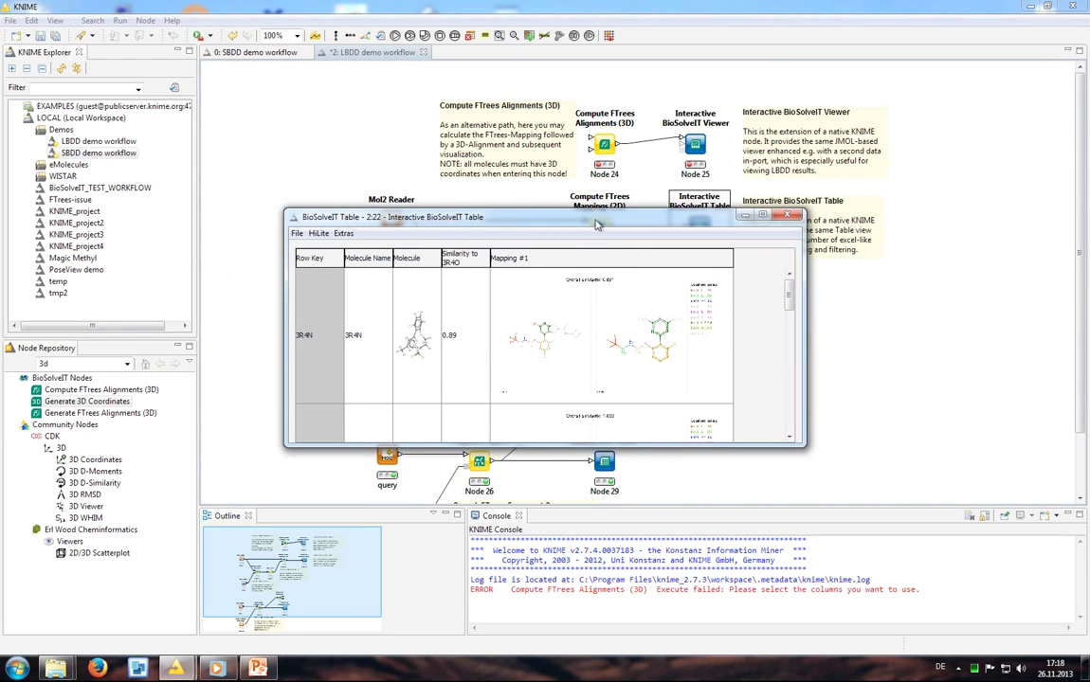
left_click_drag(595, 215, 580, 39)
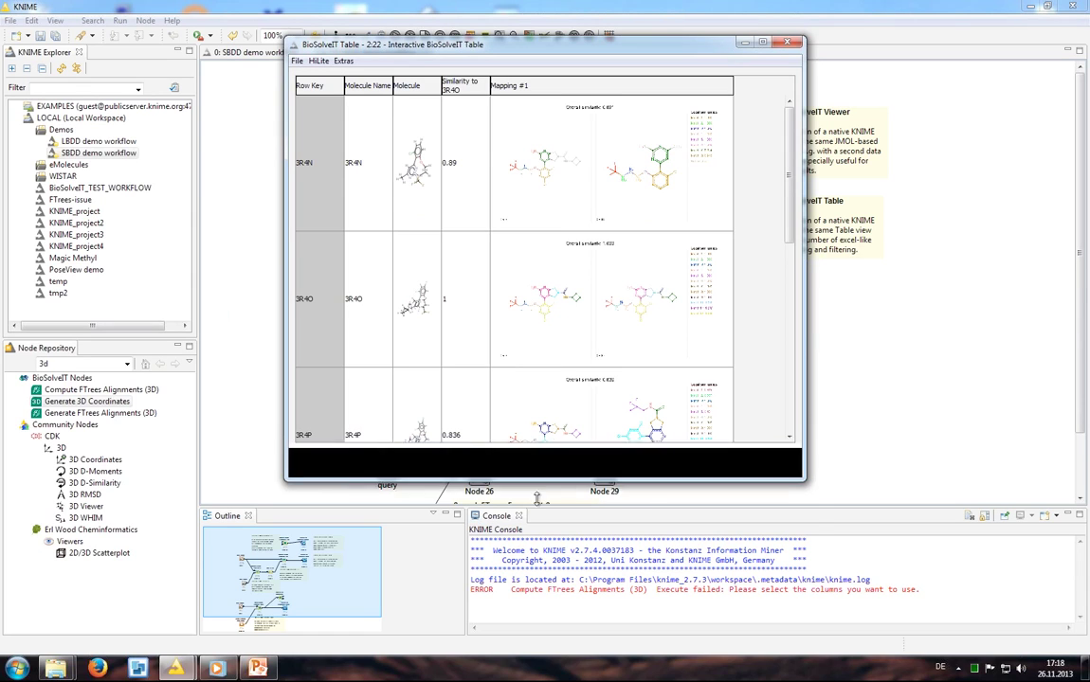
left_click_drag(537, 499, 537, 632)
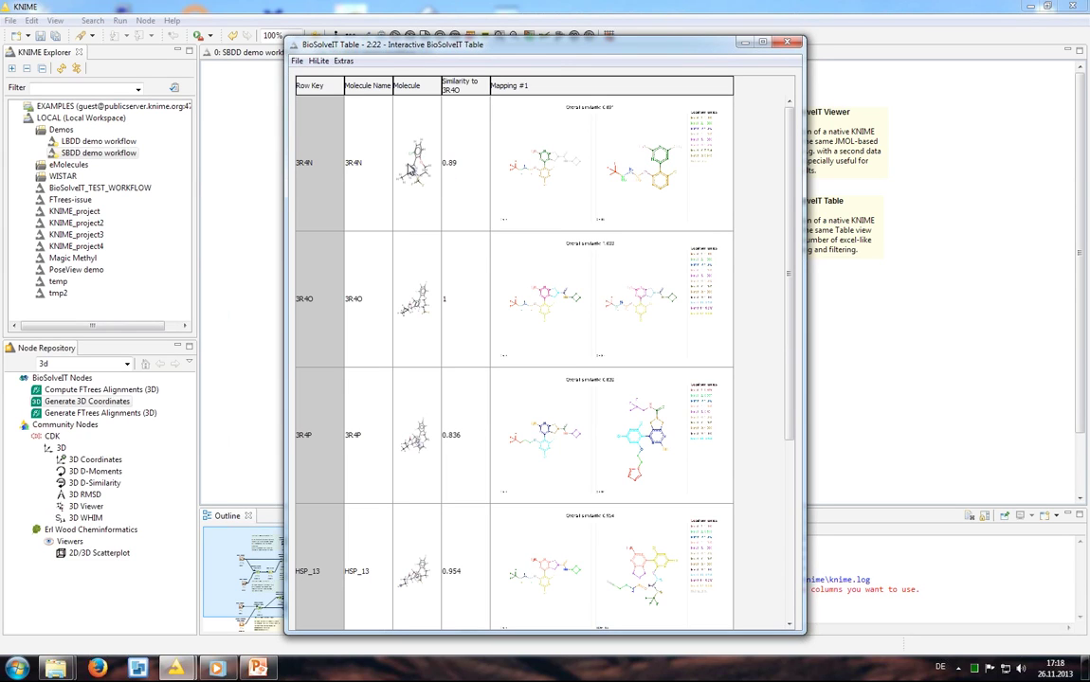
double_click(594, 171)
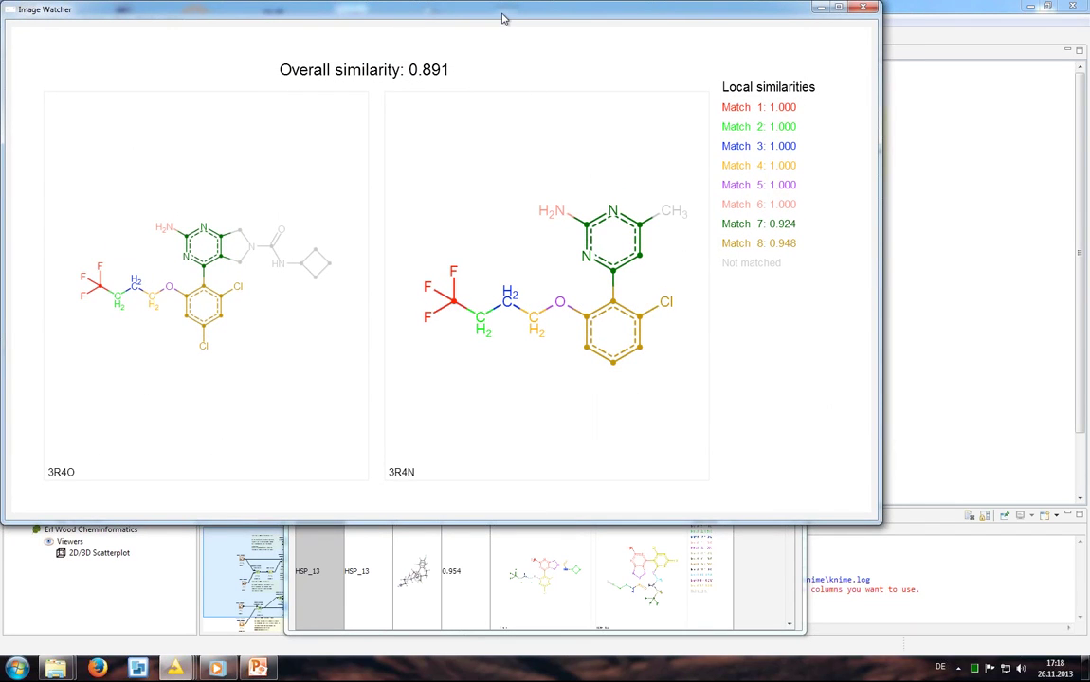
left_click_drag(504, 17, 652, 85)
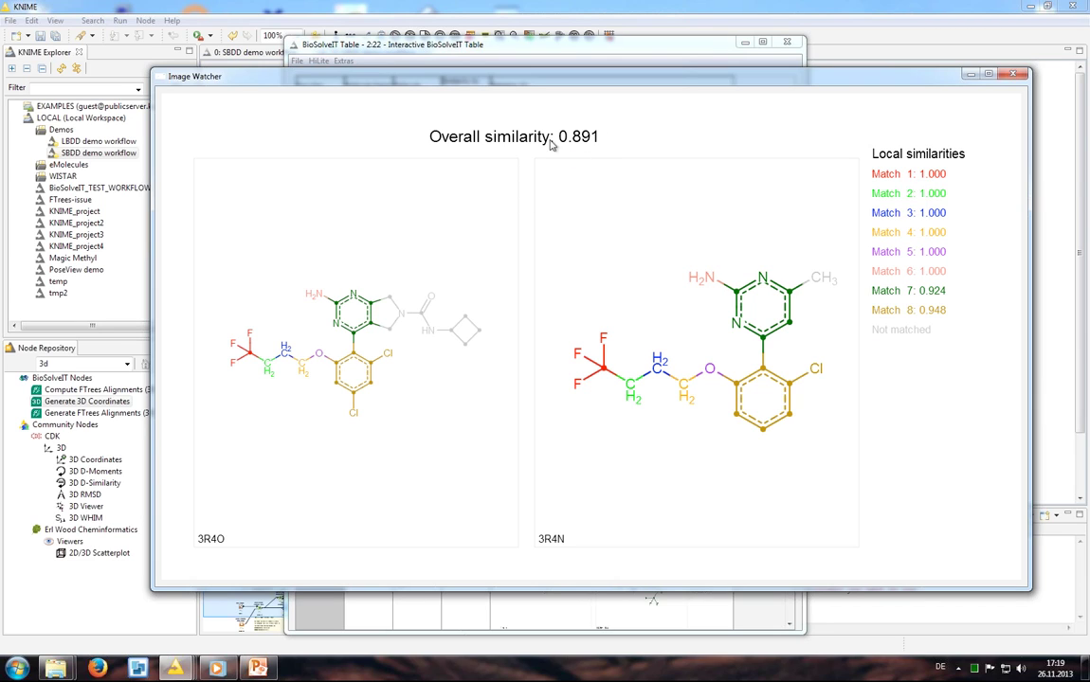
left_click(1019, 77)
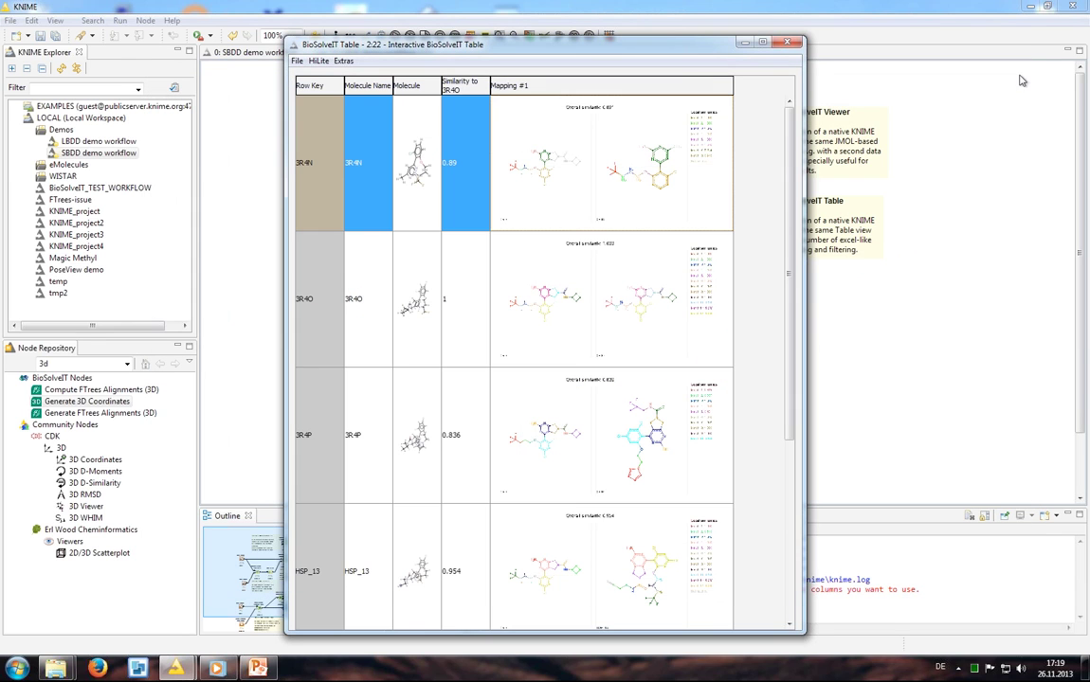
Sort by 'Similarity to 3R4O' descending and select the HSP_13, HSP_27 and 3R4N rows.
right_click(456, 87)
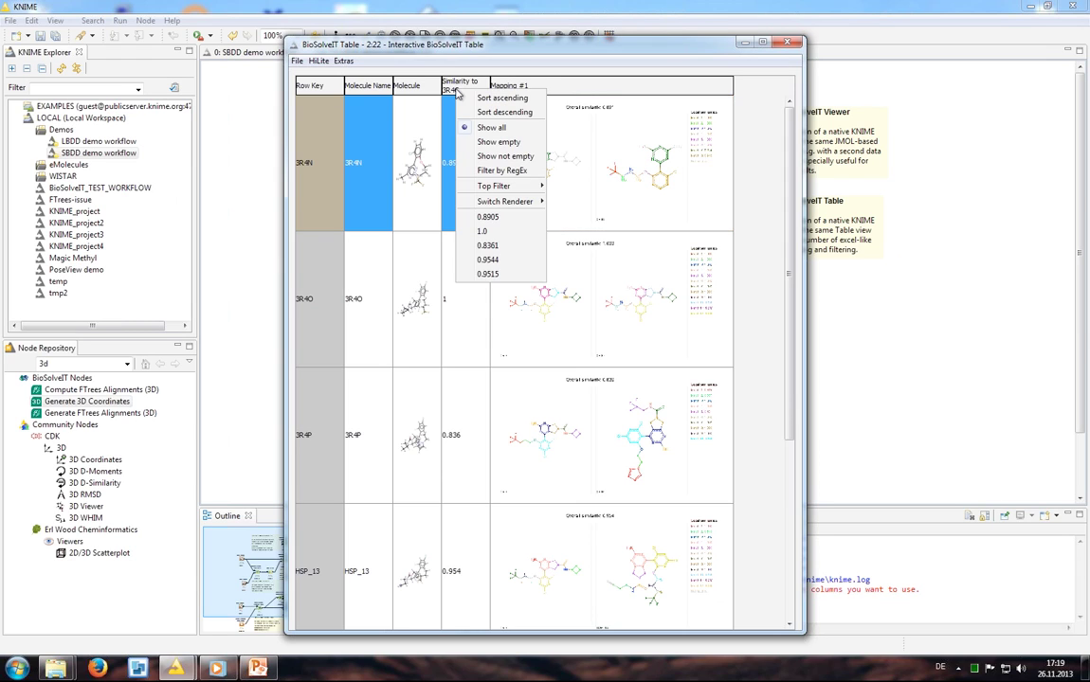
left_click(502, 115)
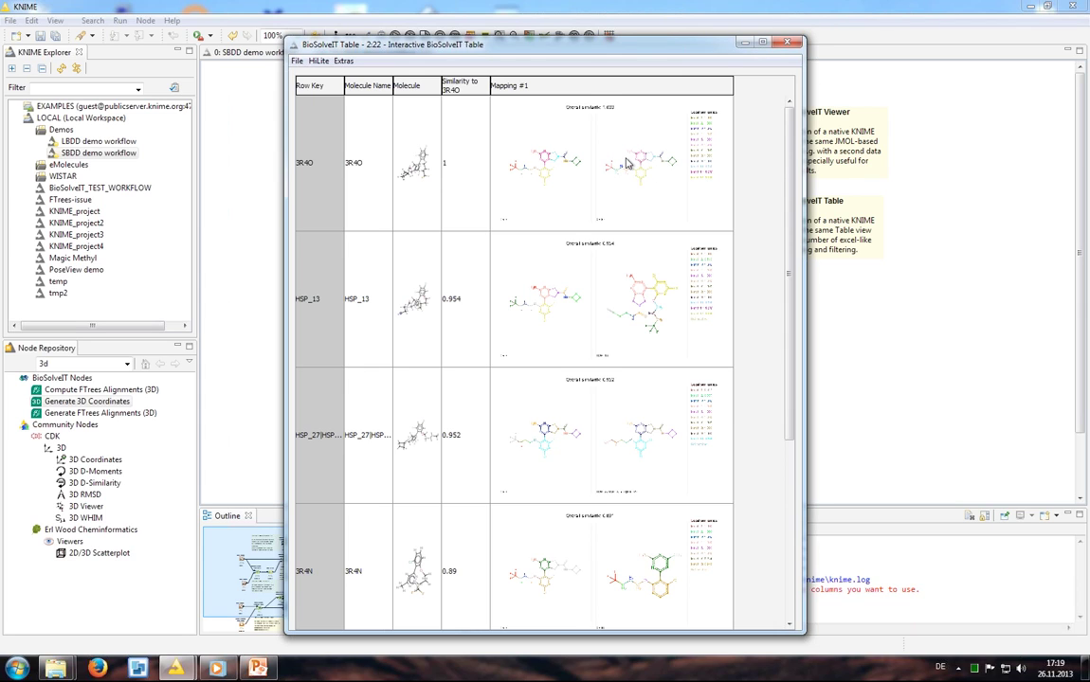
left_click(531, 274)
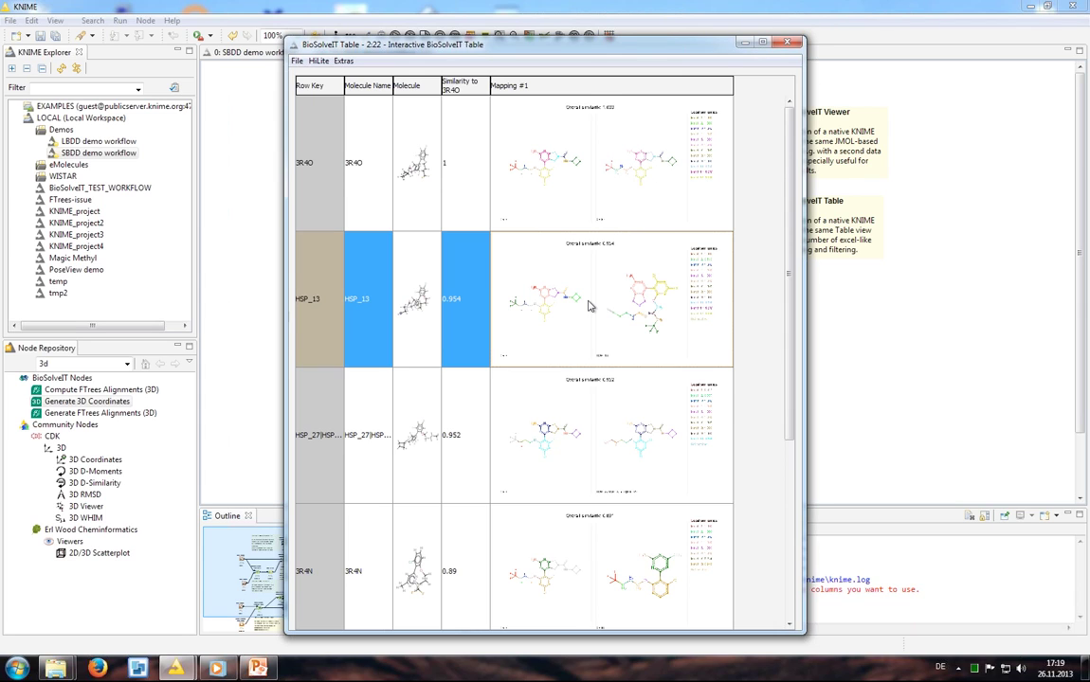
left_click(588, 389)
scroll(593, 379, "down", 3)
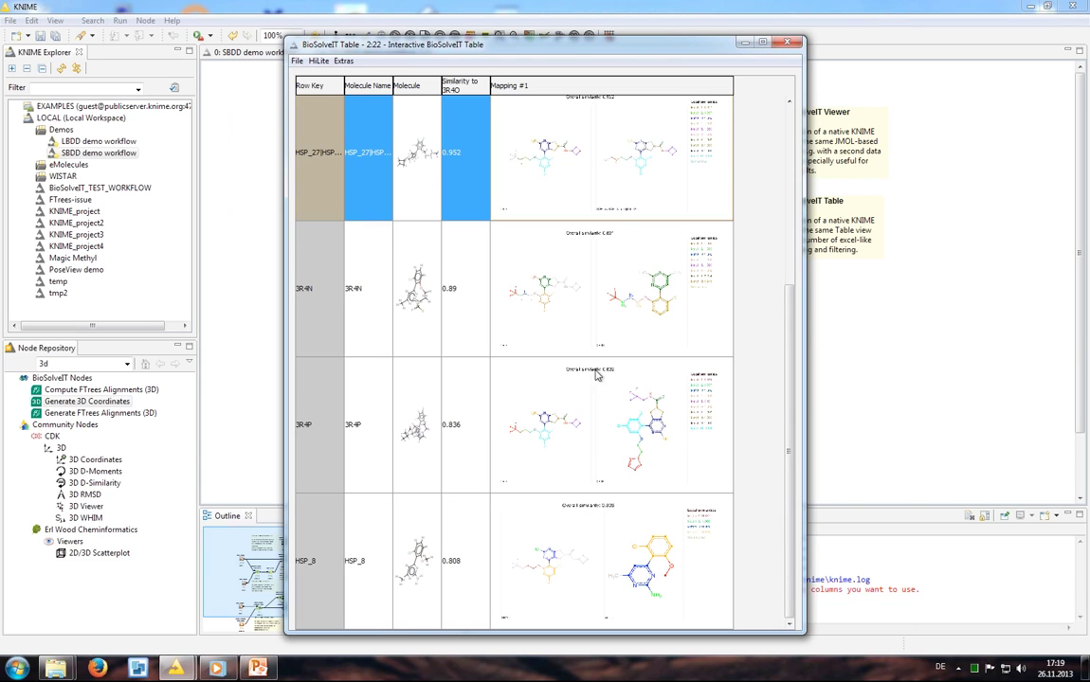
left_click(606, 304)
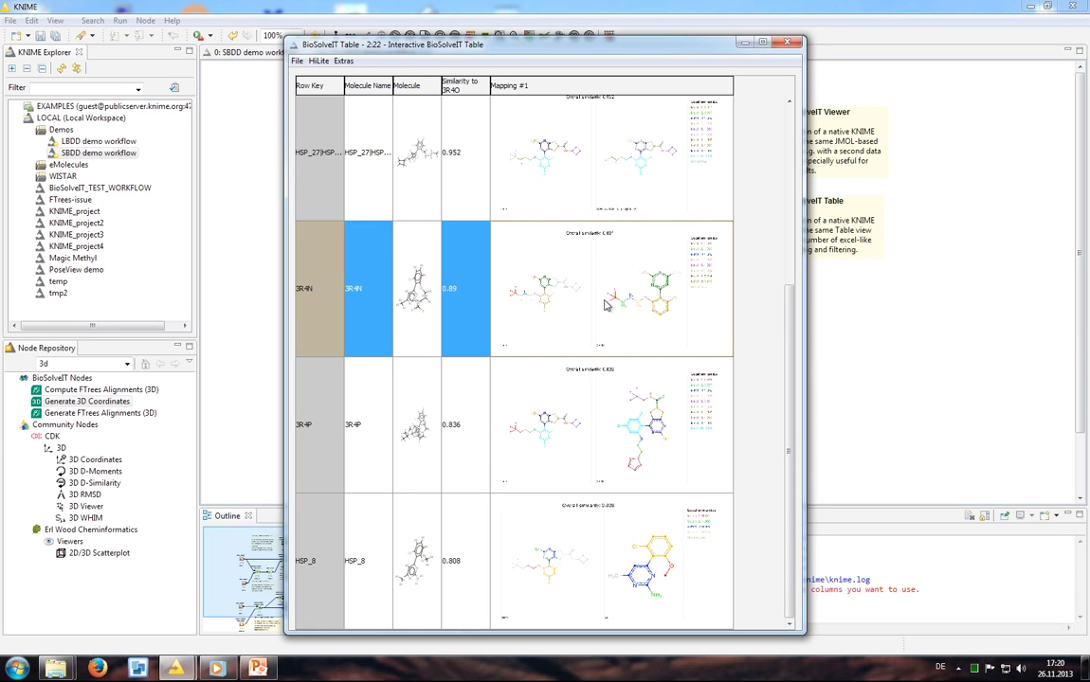
double_click(600, 433)
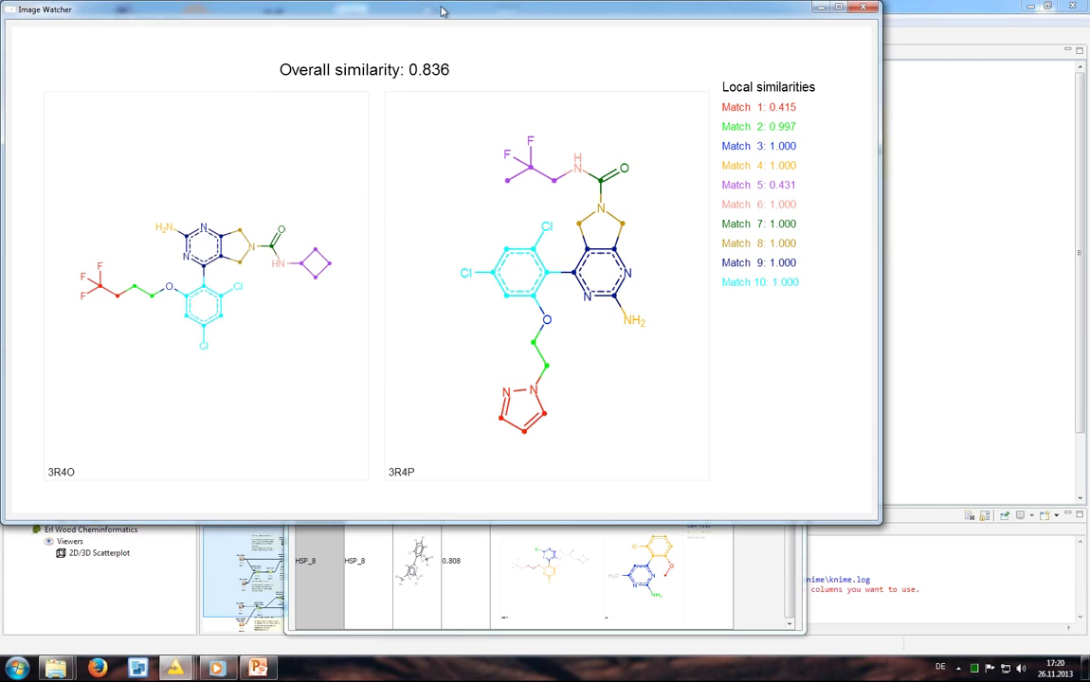
left_click_drag(440, 11, 561, 40)
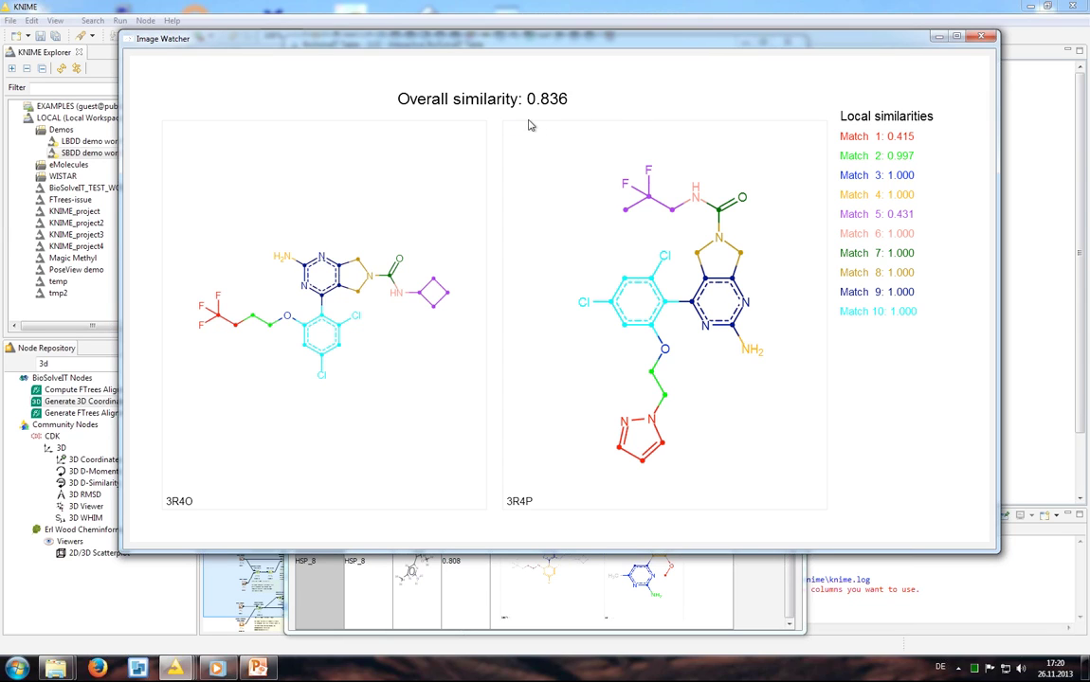
left_click(983, 39)
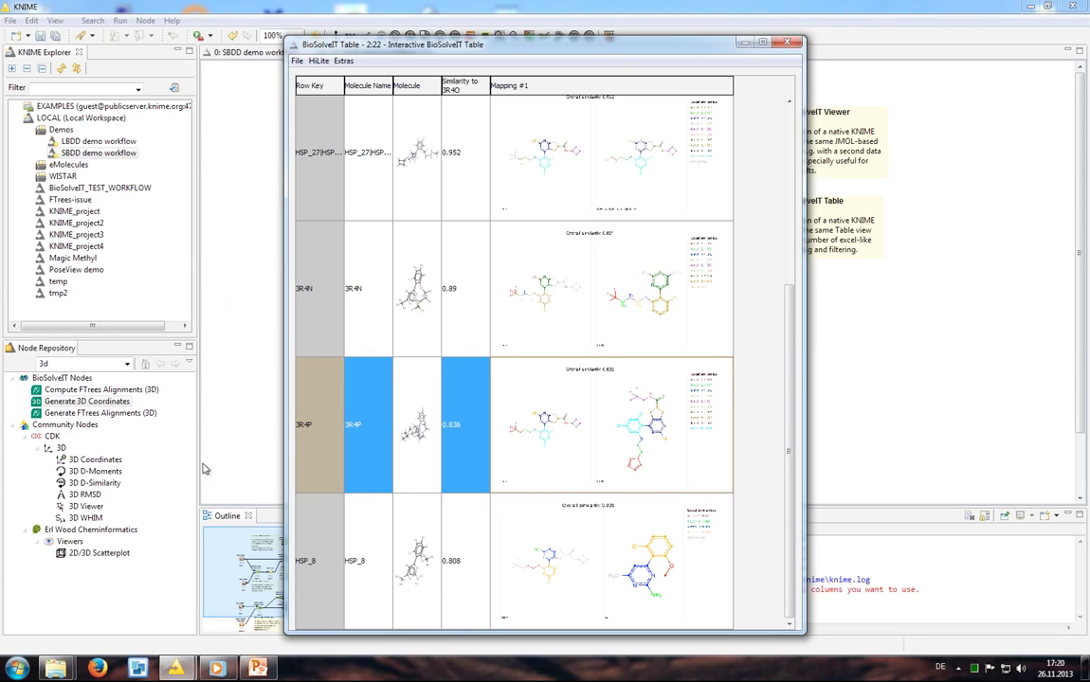
Close the BioSolveIT Table window and open Node 21's Compute FTrees Similarity configuration.
left_click(783, 40)
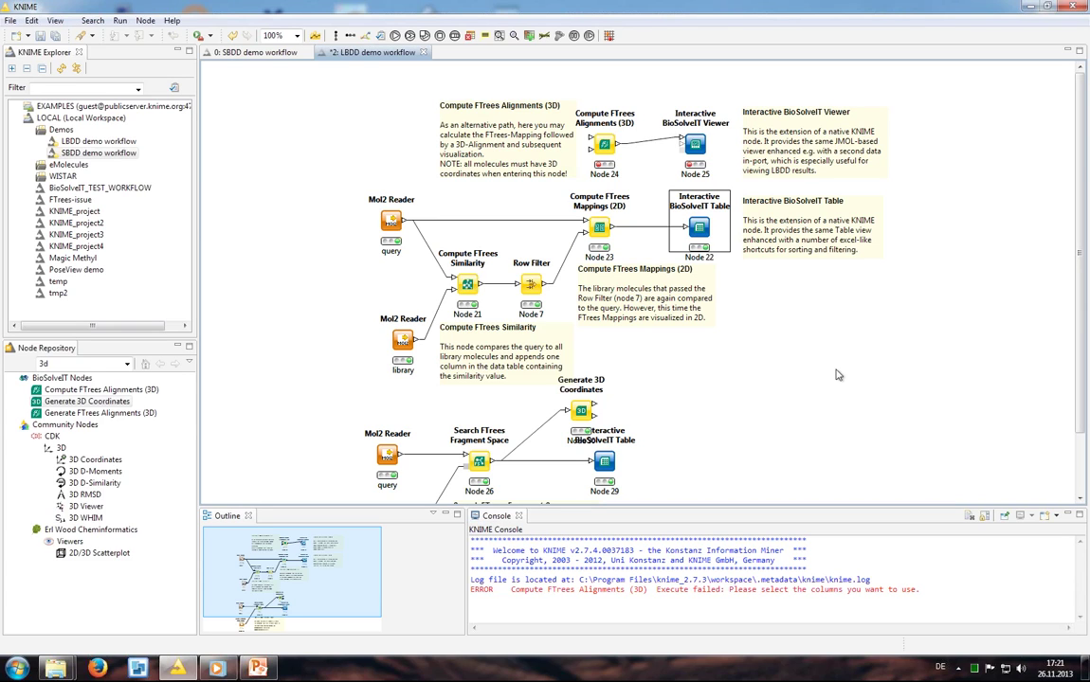
left_click(468, 286)
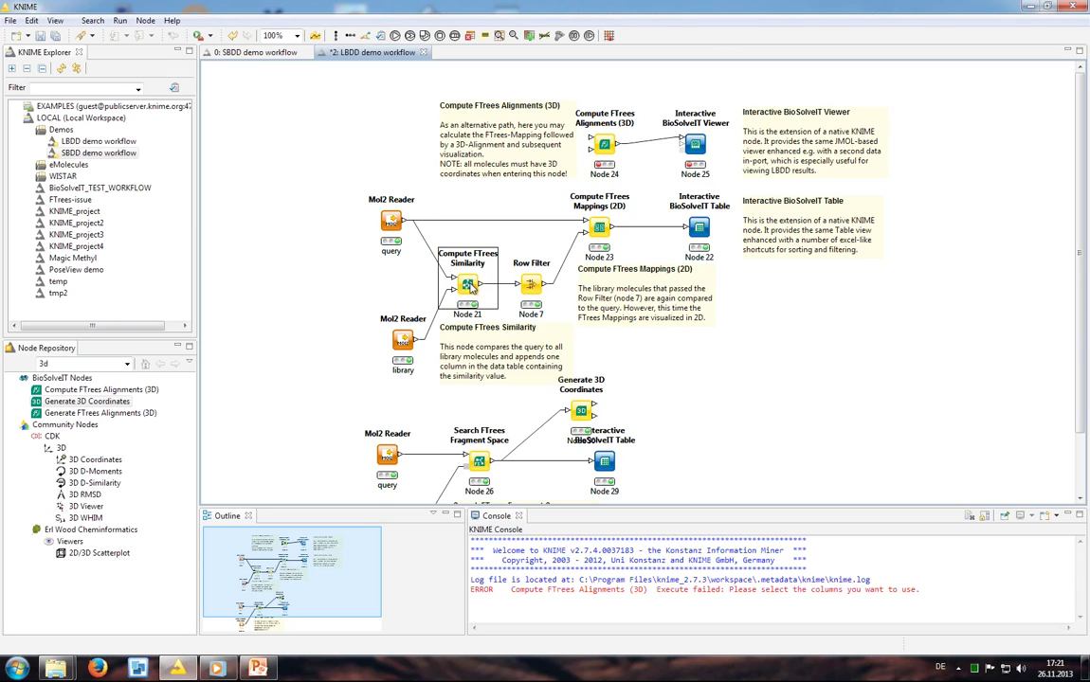
right_click(470, 287)
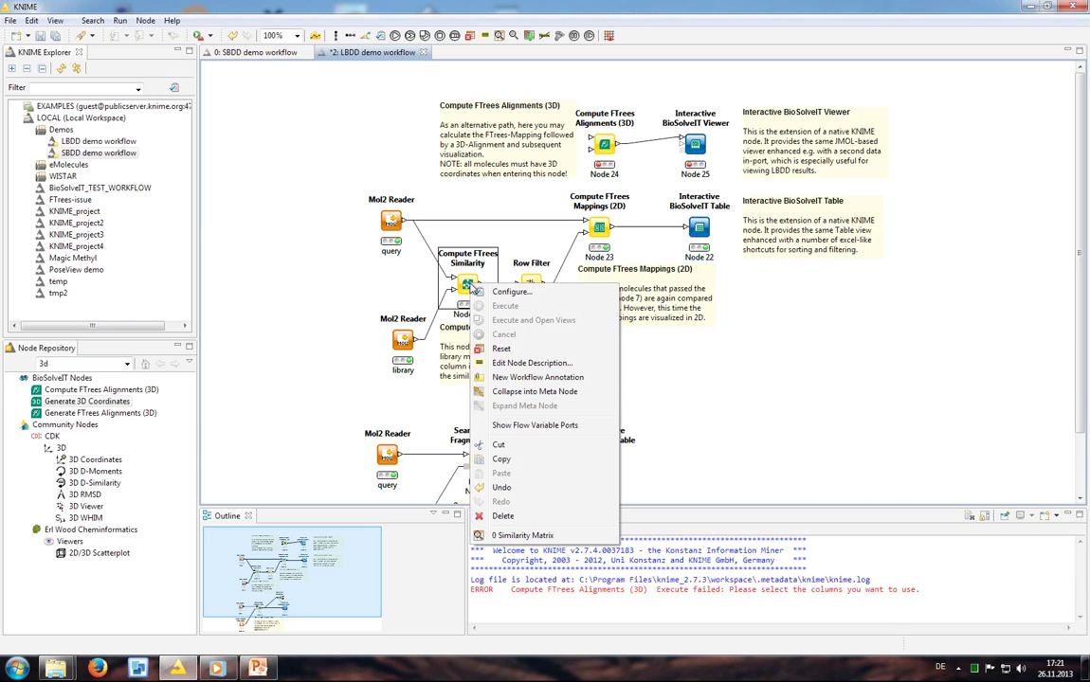
left_click(512, 292)
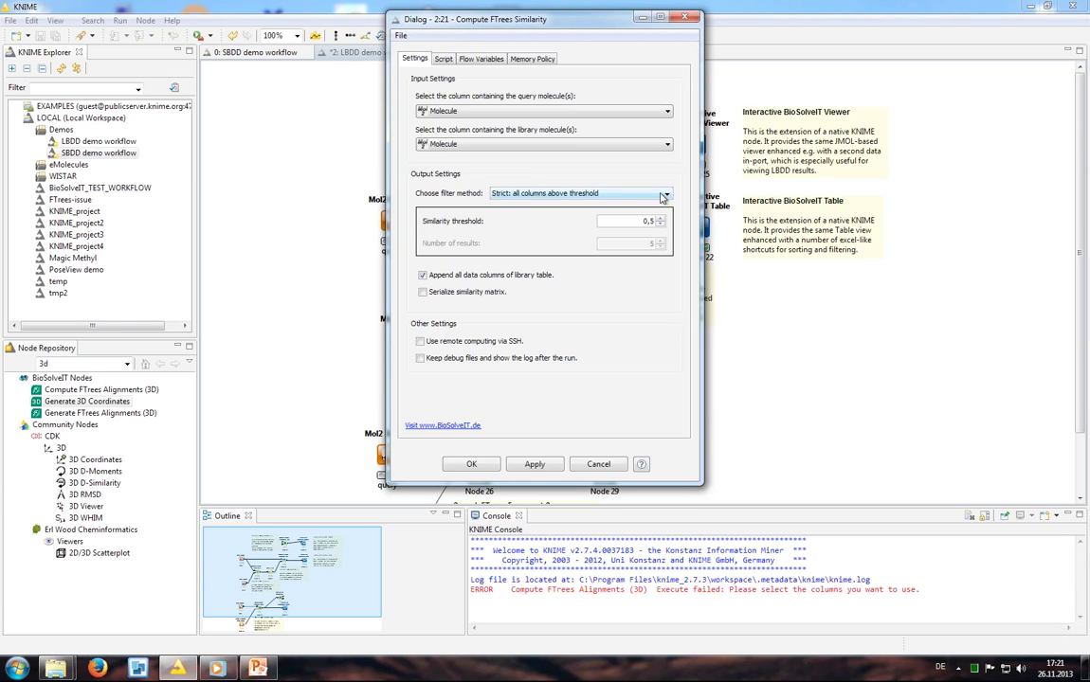
left_click(664, 196)
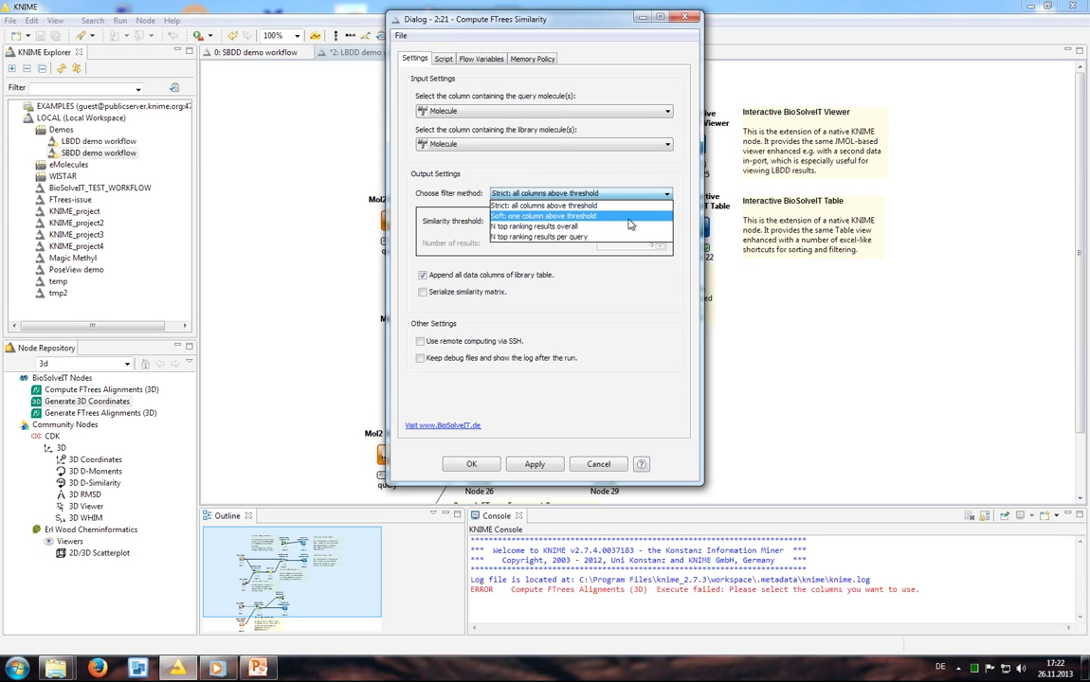
left_click(651, 289)
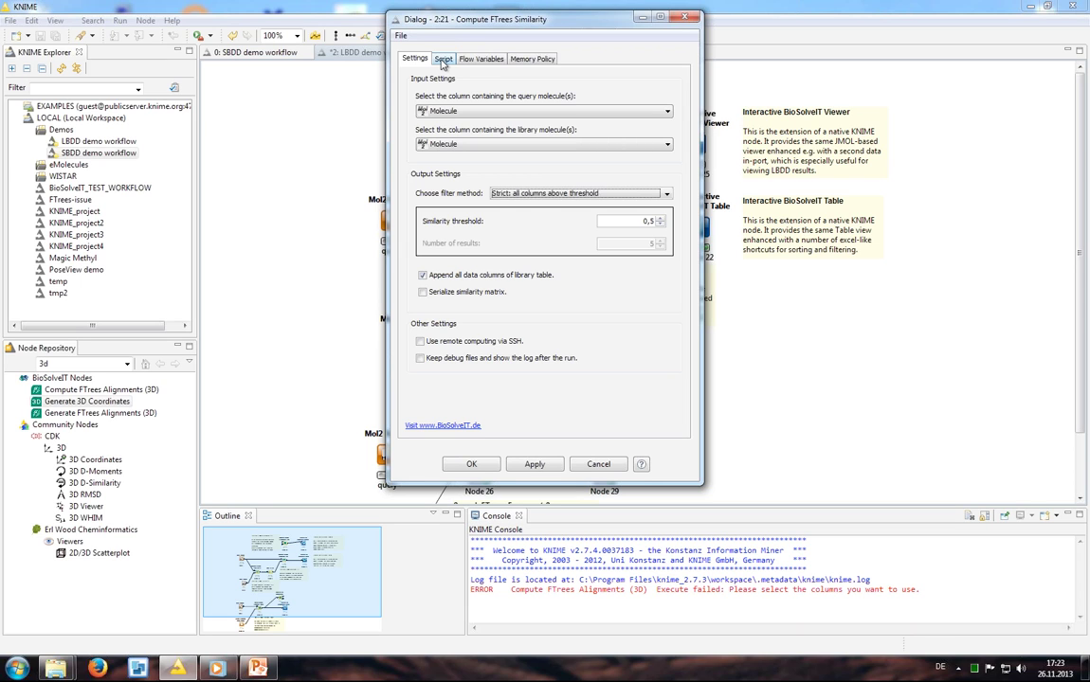
Show the Script tab with the FTrees similarity generator script.
left_click(442, 60)
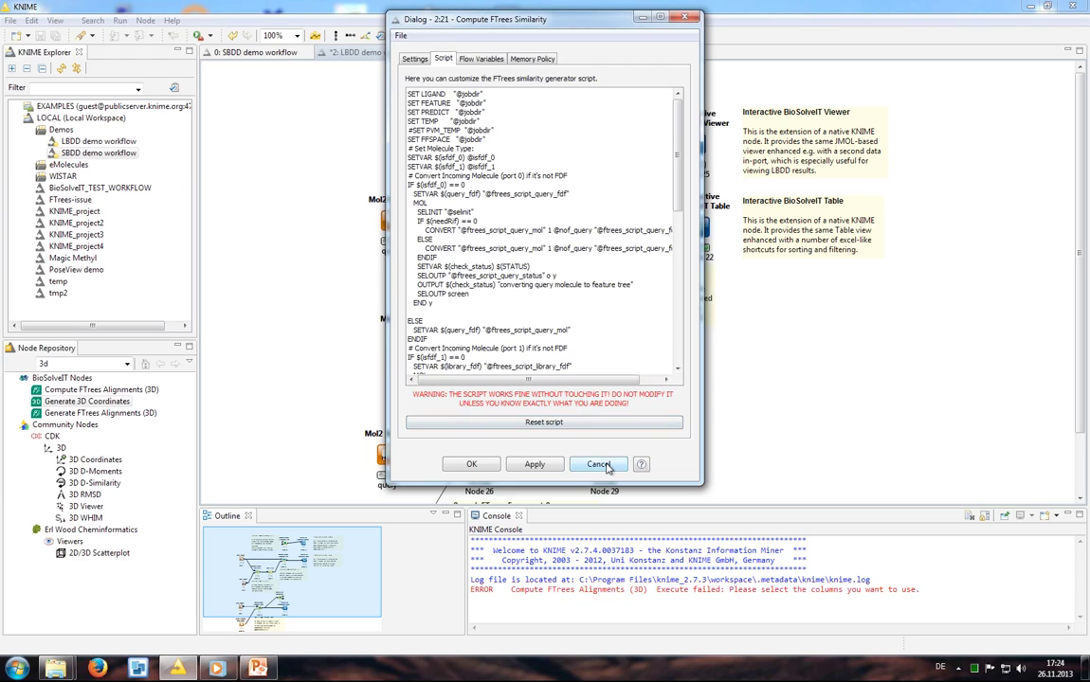
Cancel the similarity settings and bring up the Interactive BioSolveIT Table node's context menu.
left_click(599, 464)
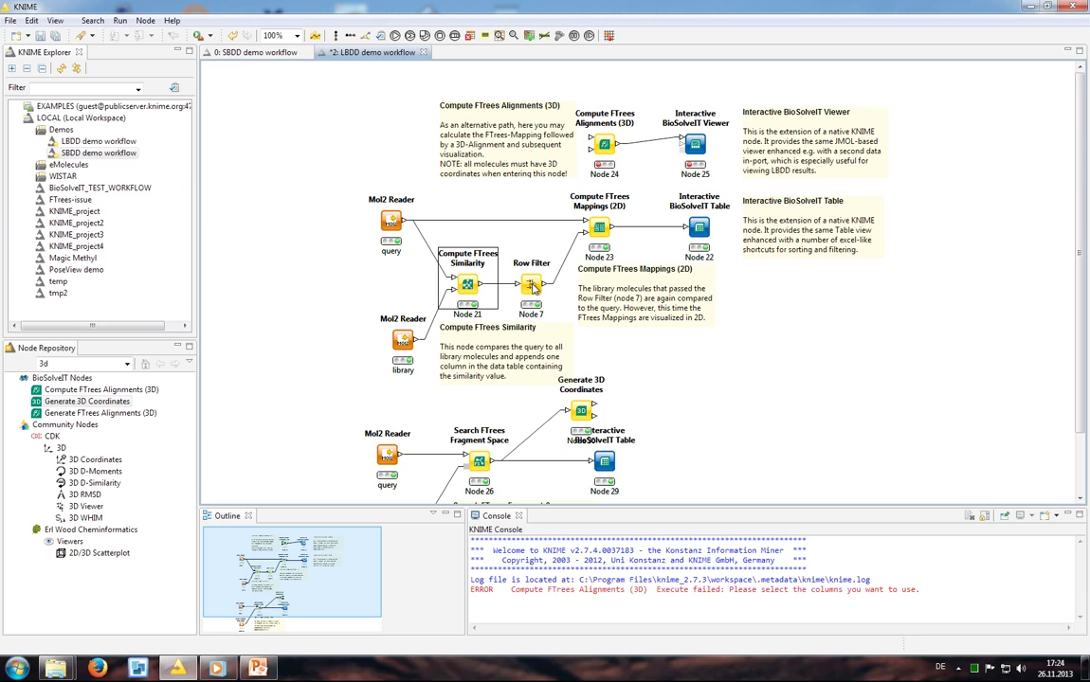
right_click(600, 230)
key("Escape")
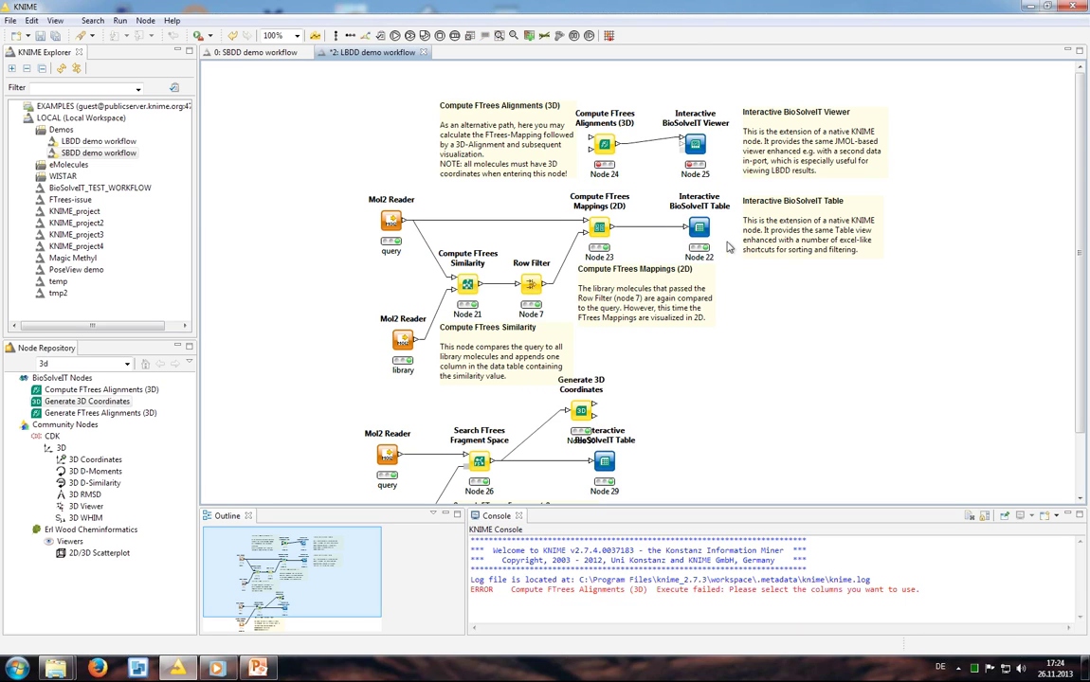
right_click(701, 230)
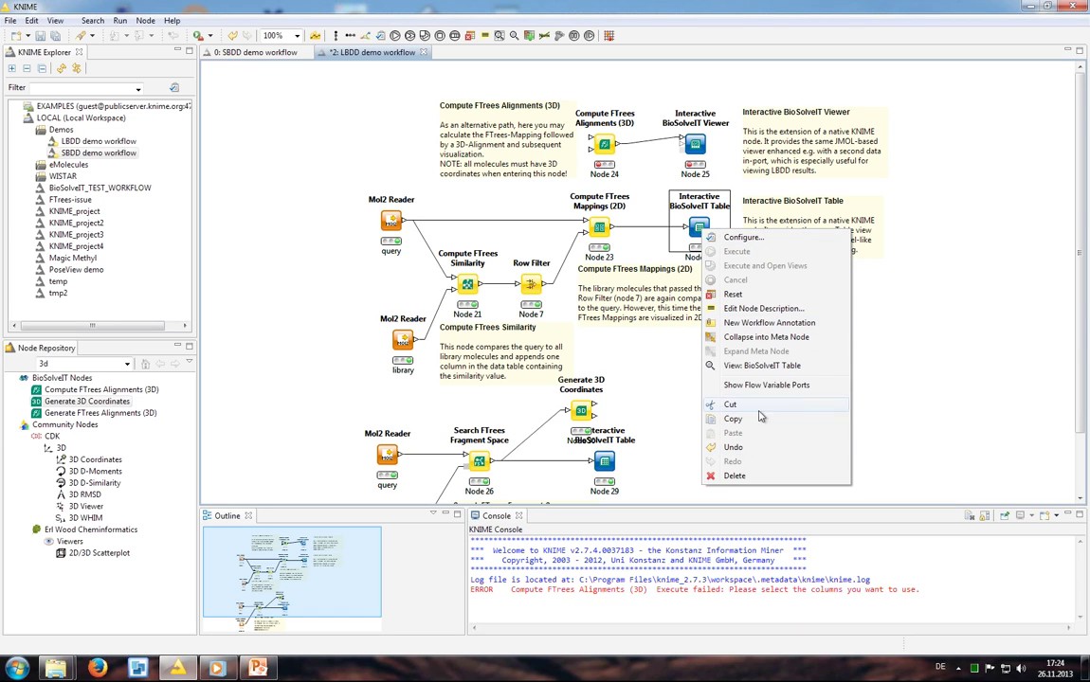
Open and enlarge the Interactive BioSolveIT Table, sort Similarity to 3R4O descending, then close it.
left_click(761, 366)
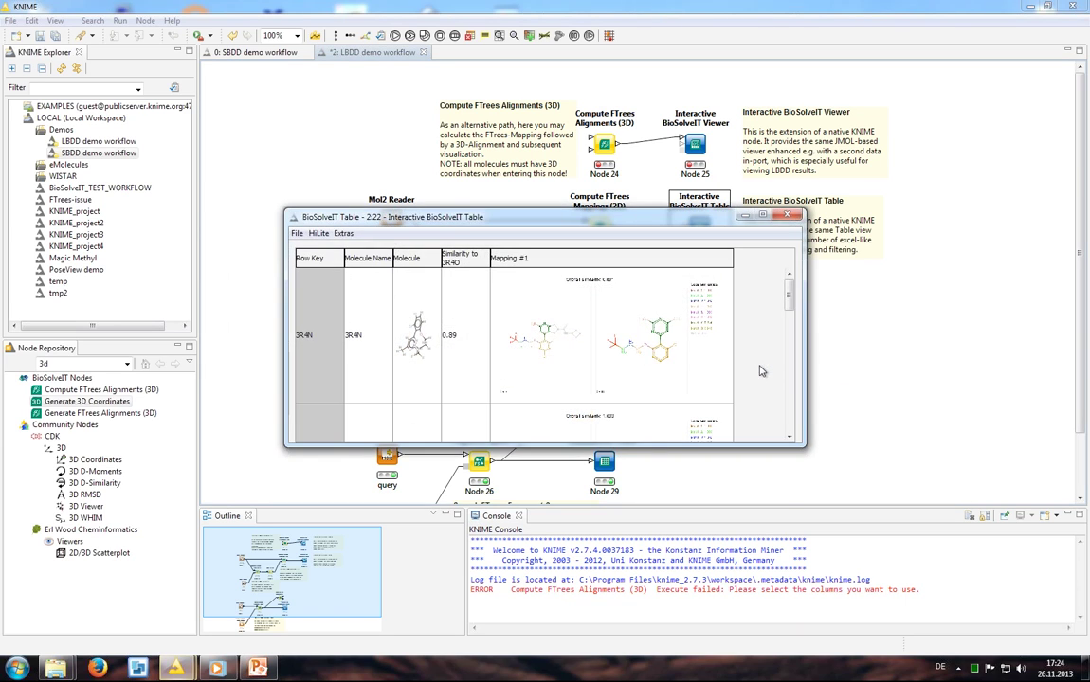
left_click_drag(483, 210, 504, 15)
left_click_drag(476, 443, 476, 602)
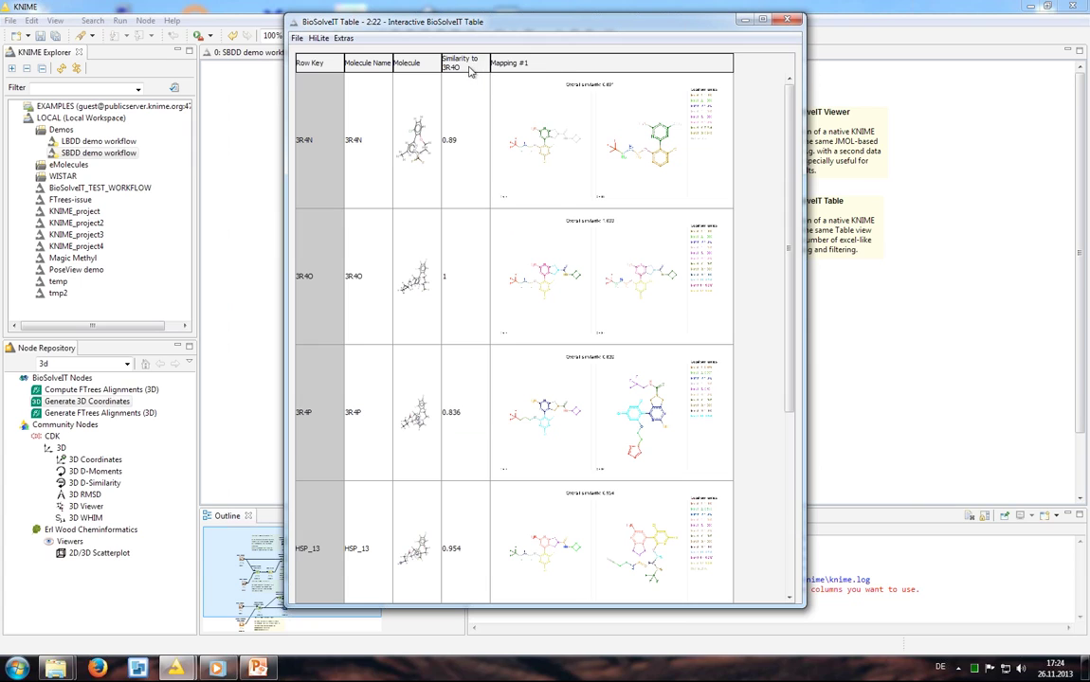
left_click(451, 65)
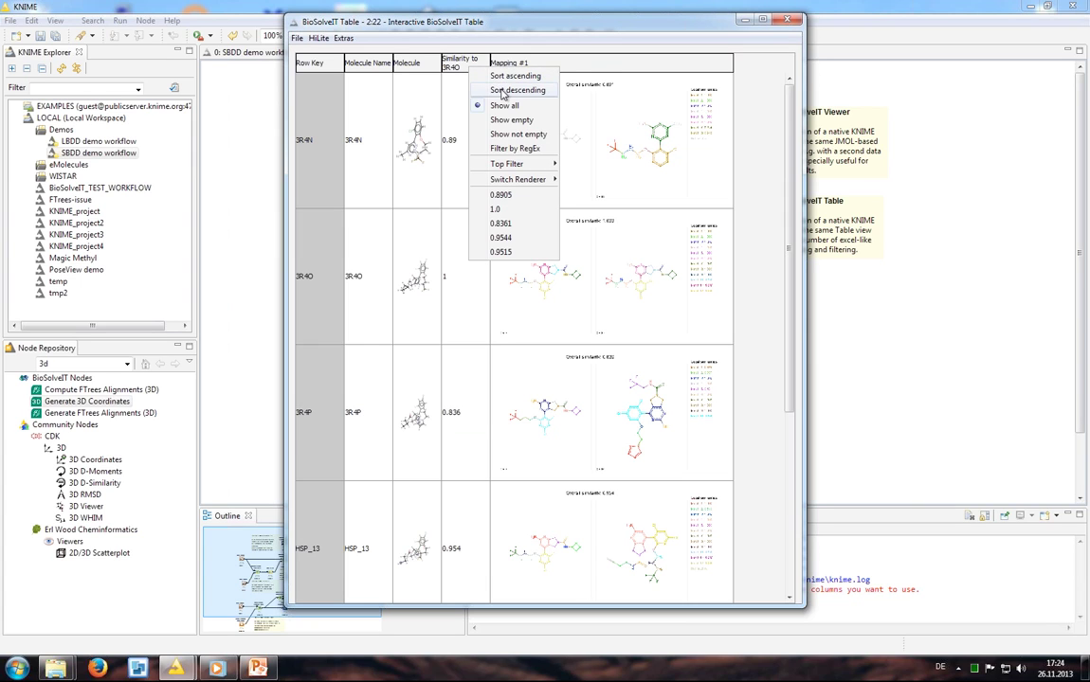
left_click(504, 90)
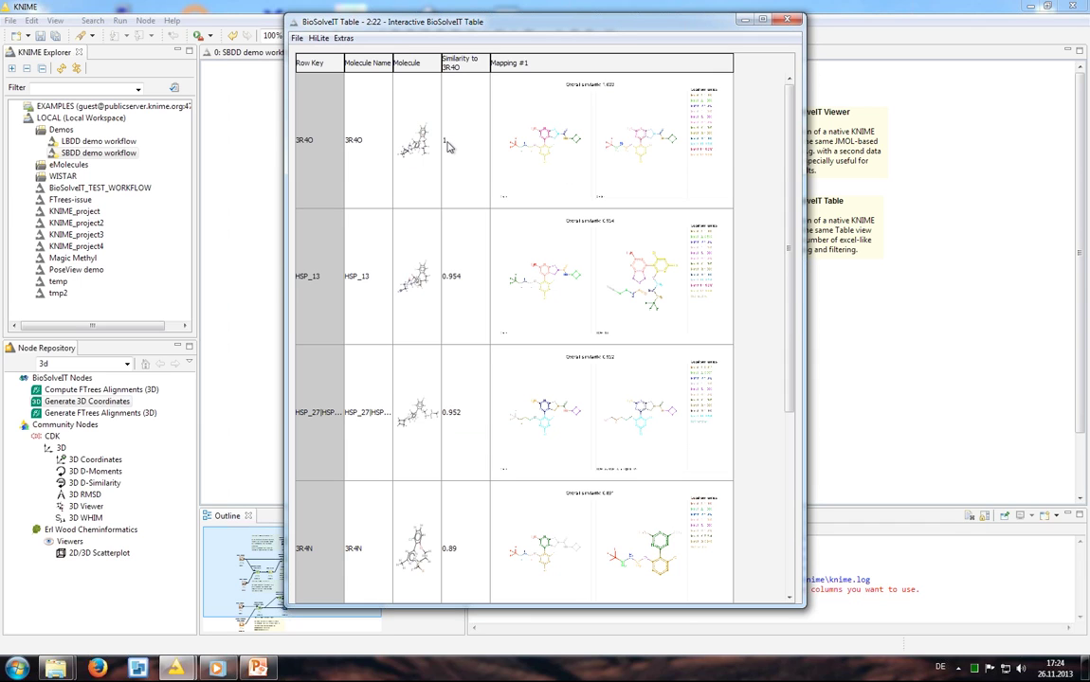
left_click_drag(783, 235, 783, 484)
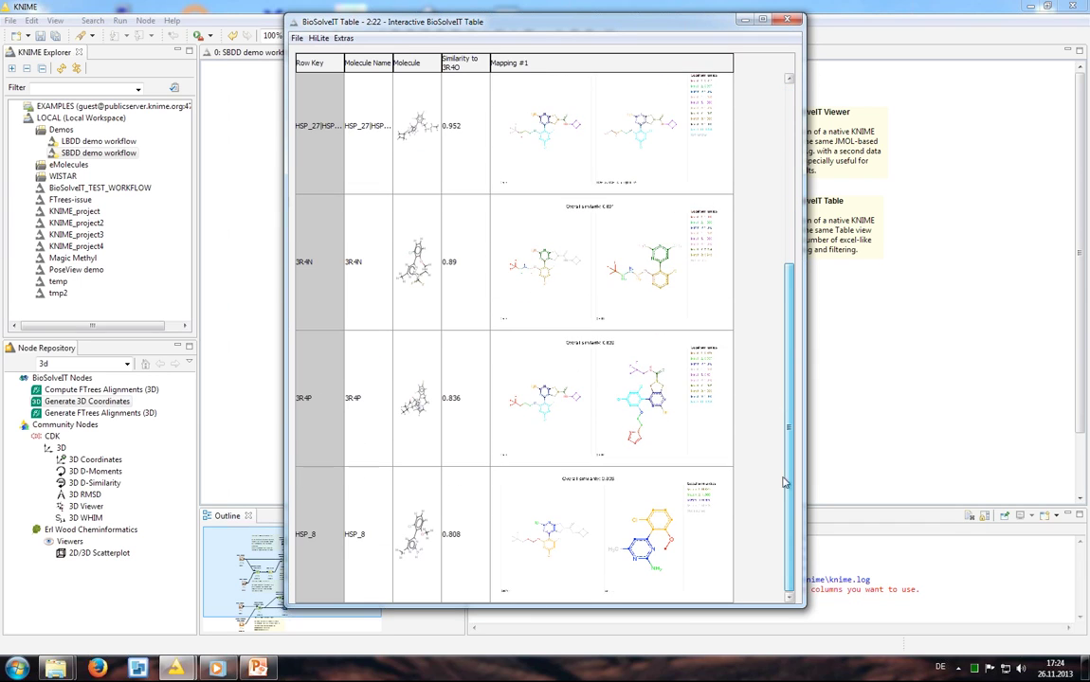
left_click(787, 21)
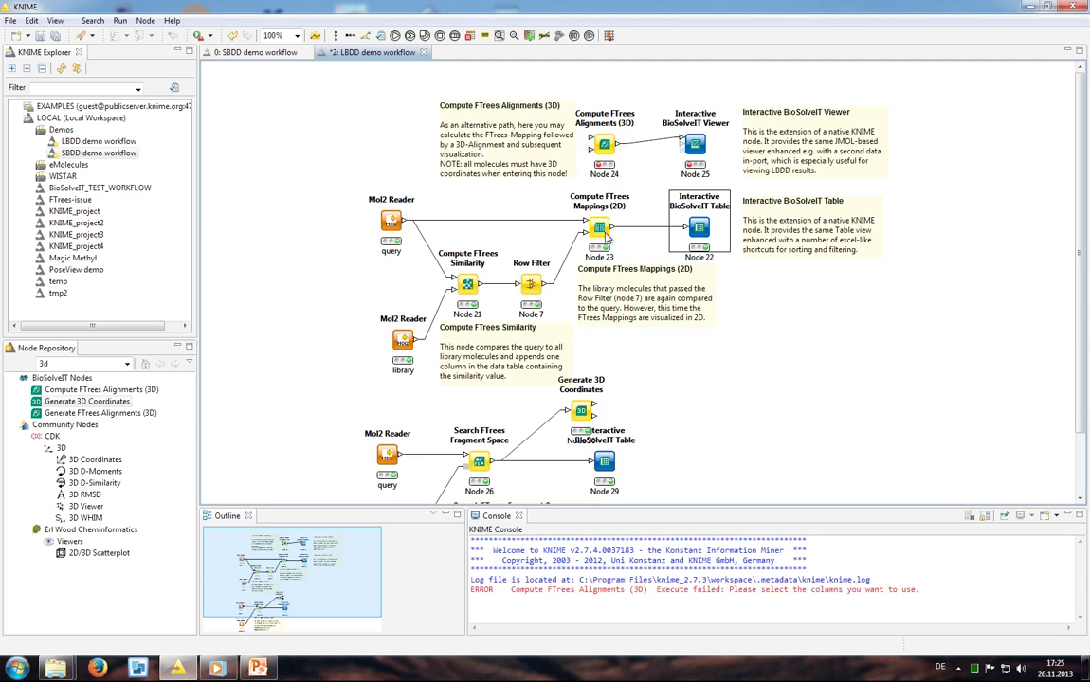
Show slide 5, 'How do we search?', in PowerPoint, then minimize it back to KNIME.
left_click(257, 669)
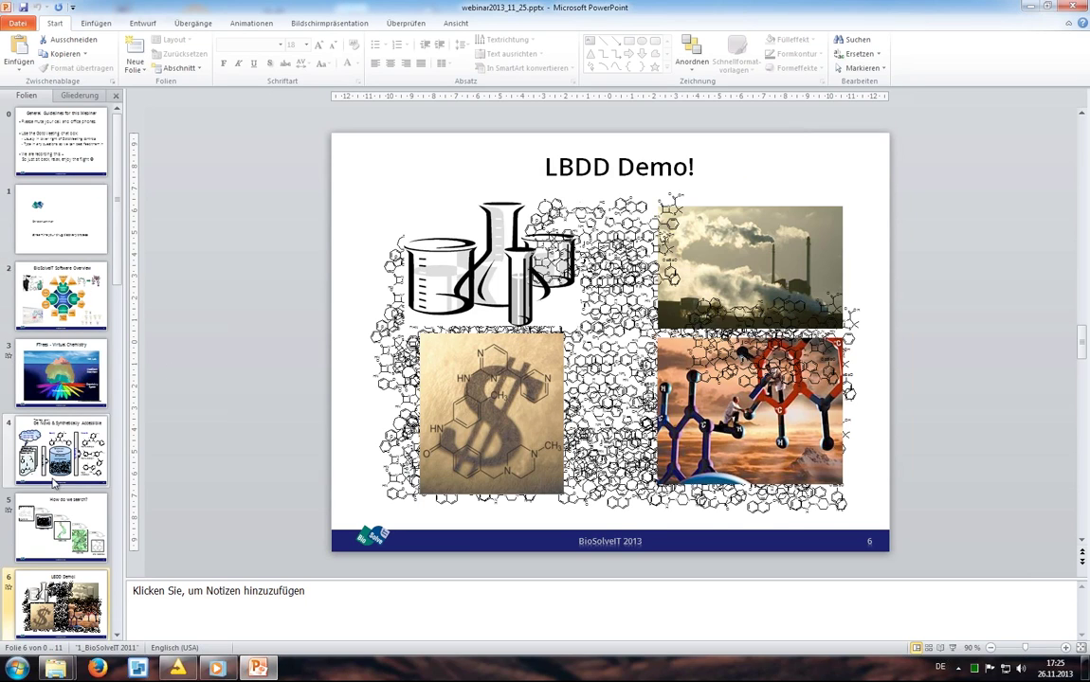
left_click(56, 525)
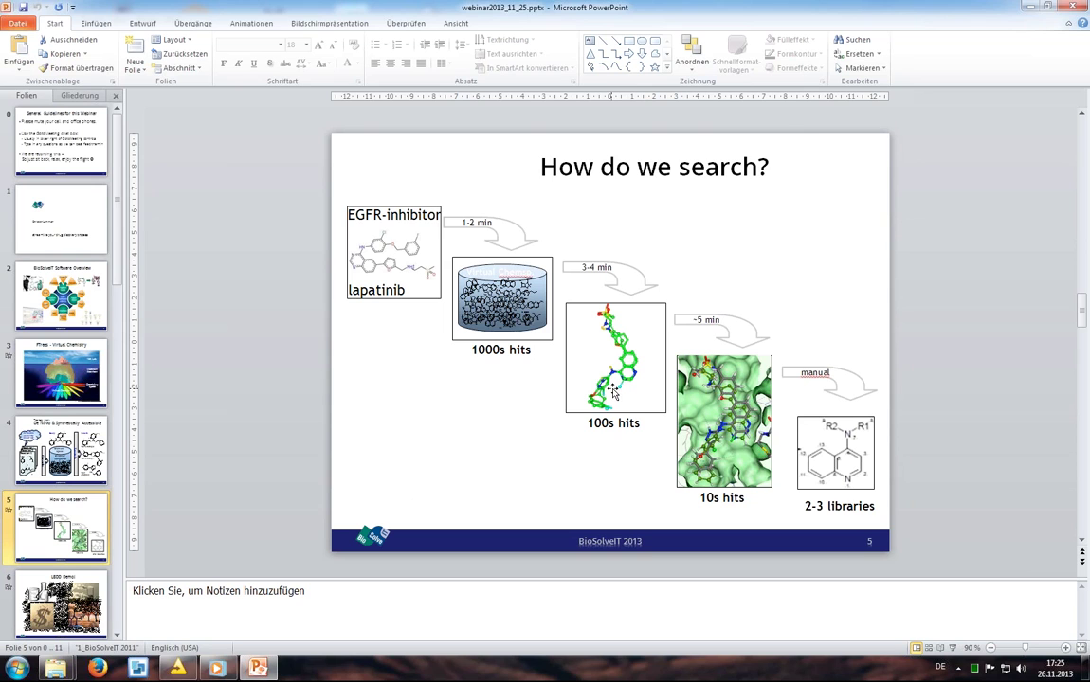
left_click(1023, 9)
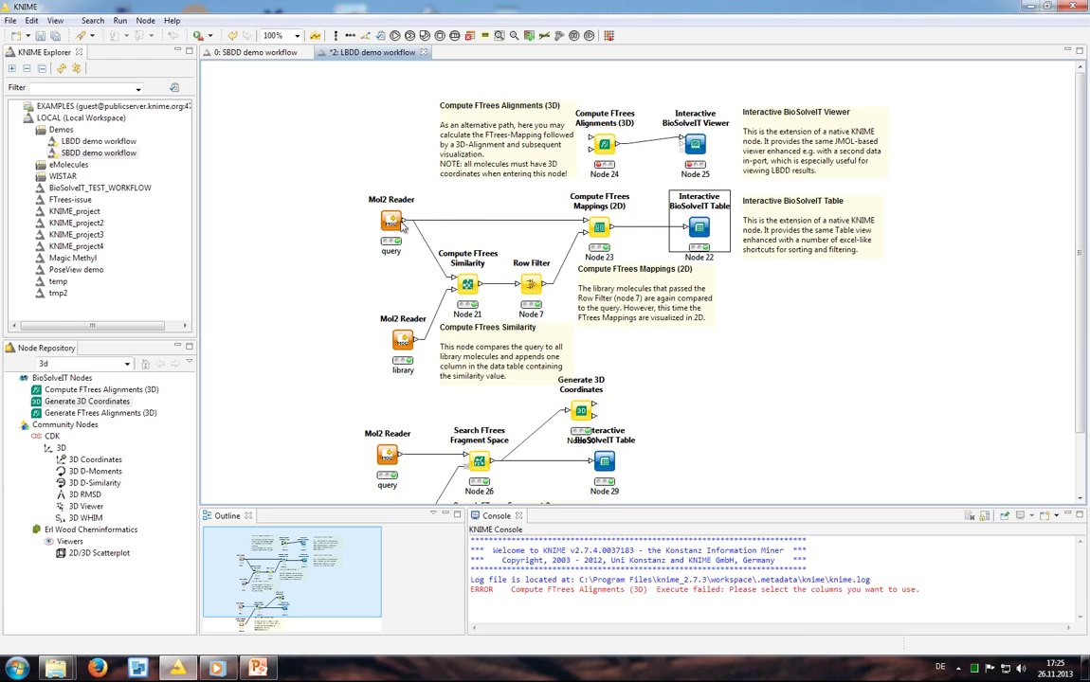
Link the query Mol2 Reader to Node 24's first input and Row Filter to its second.
mouse_move(405, 224)
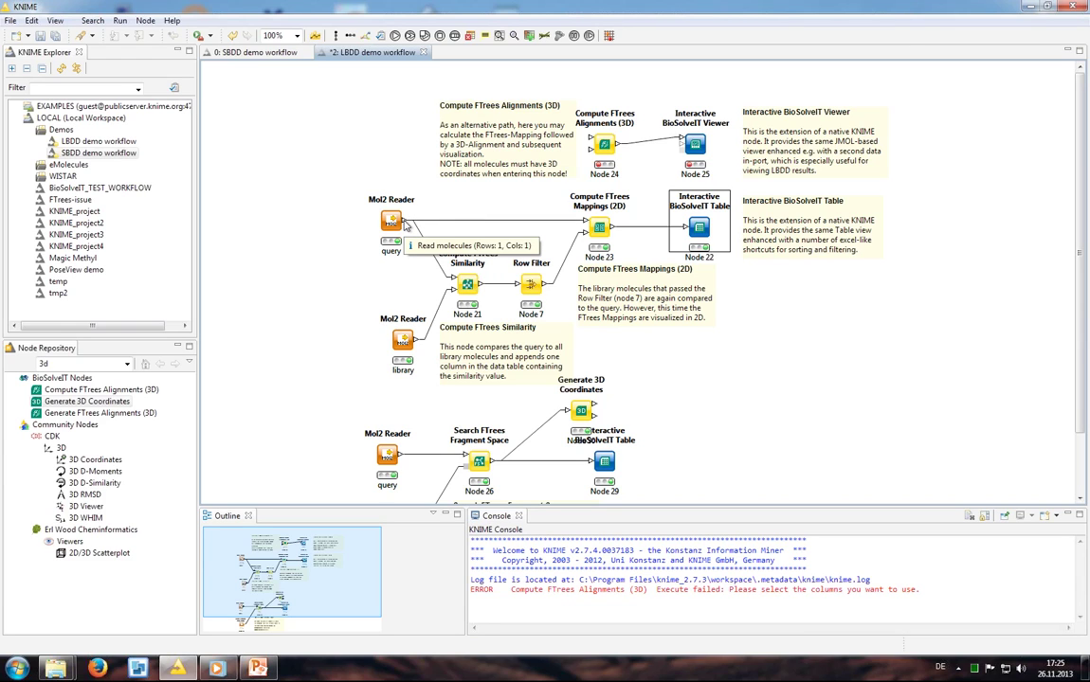
left_click_drag(405, 223, 591, 142)
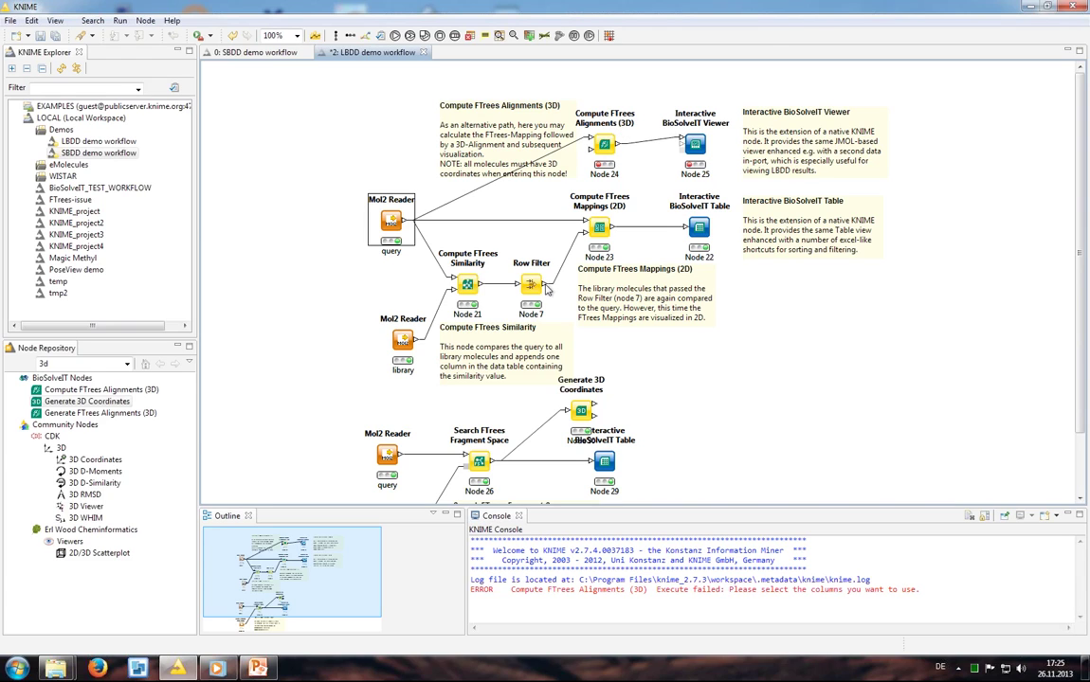
left_click_drag(546, 288, 592, 151)
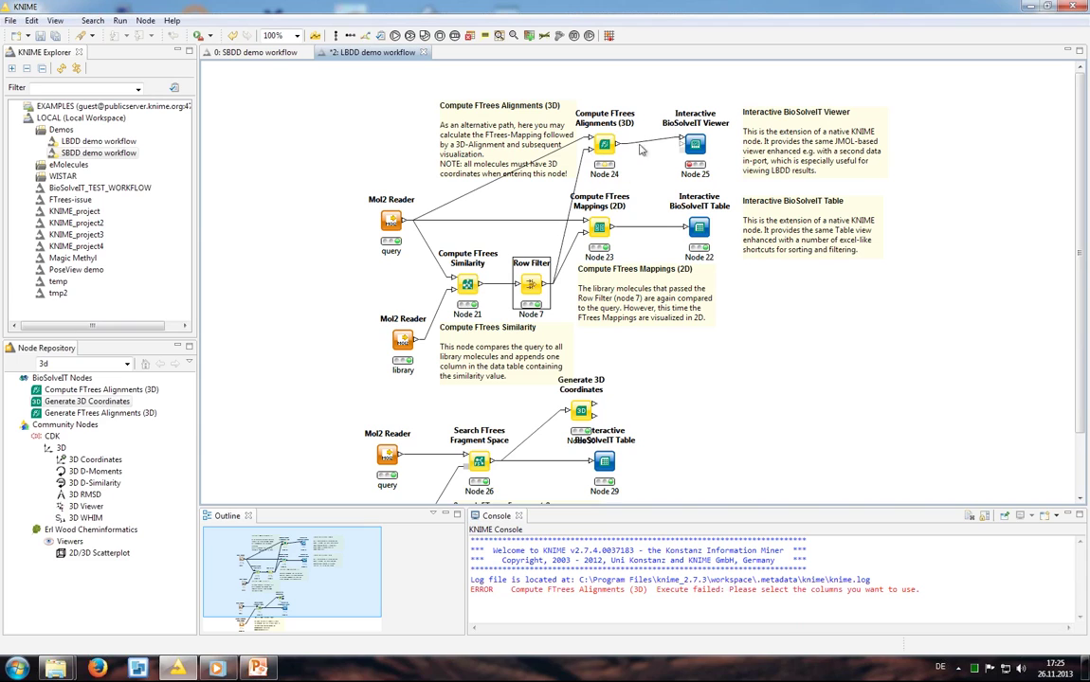
Accept the alignment node's default configuration and execute it.
right_click(603, 144)
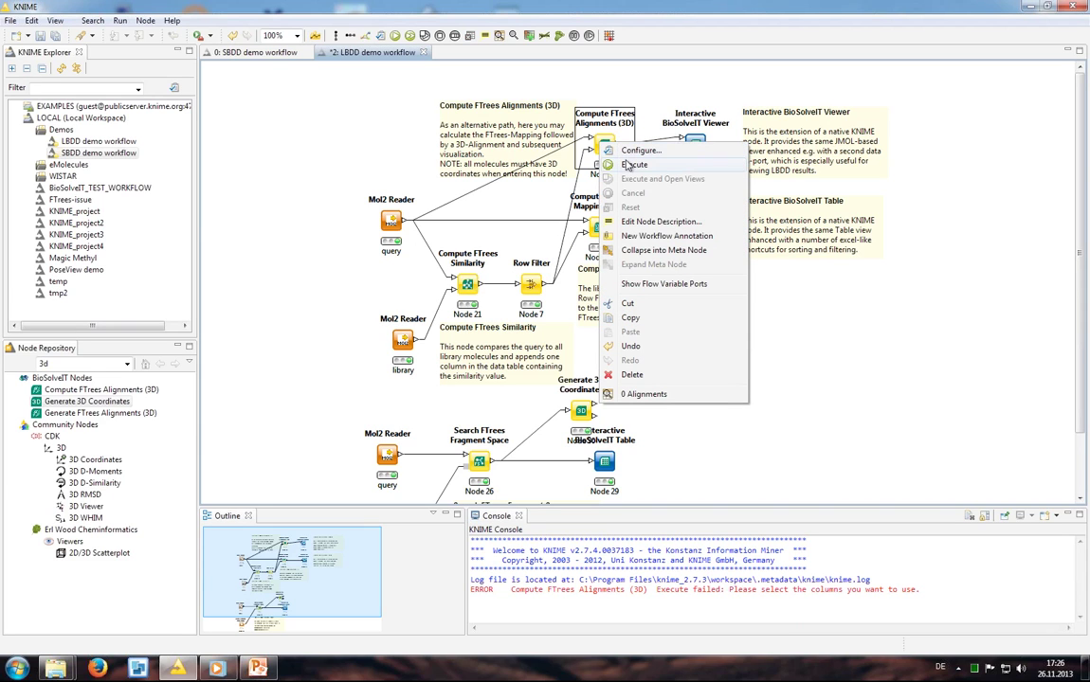
left_click(632, 152)
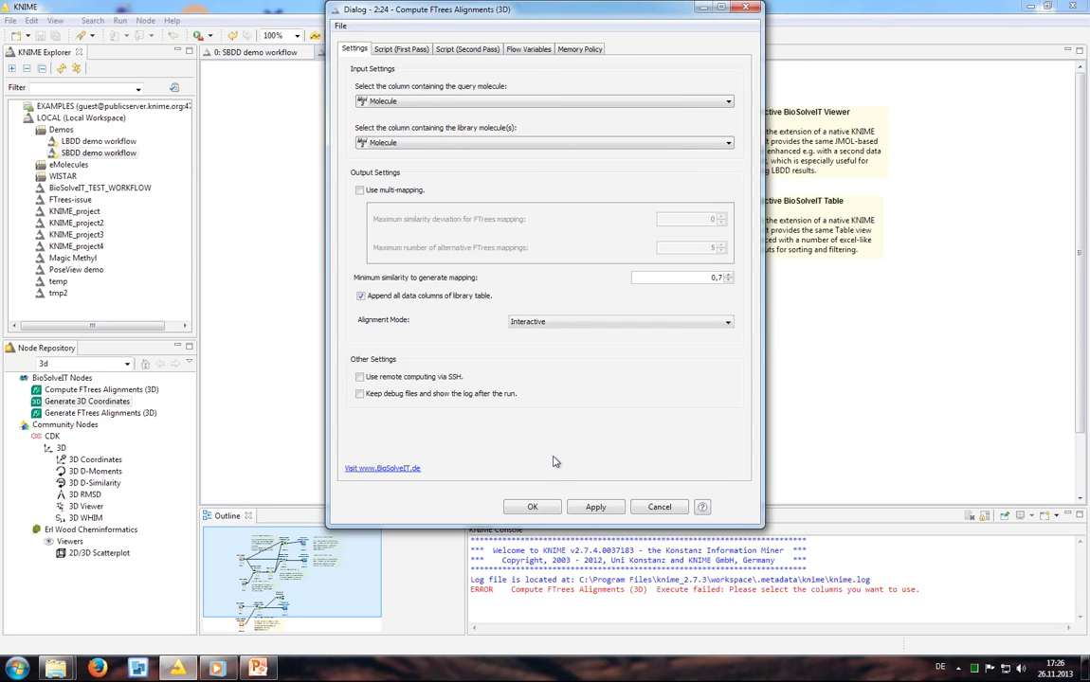
left_click(595, 507)
left_click(660, 507)
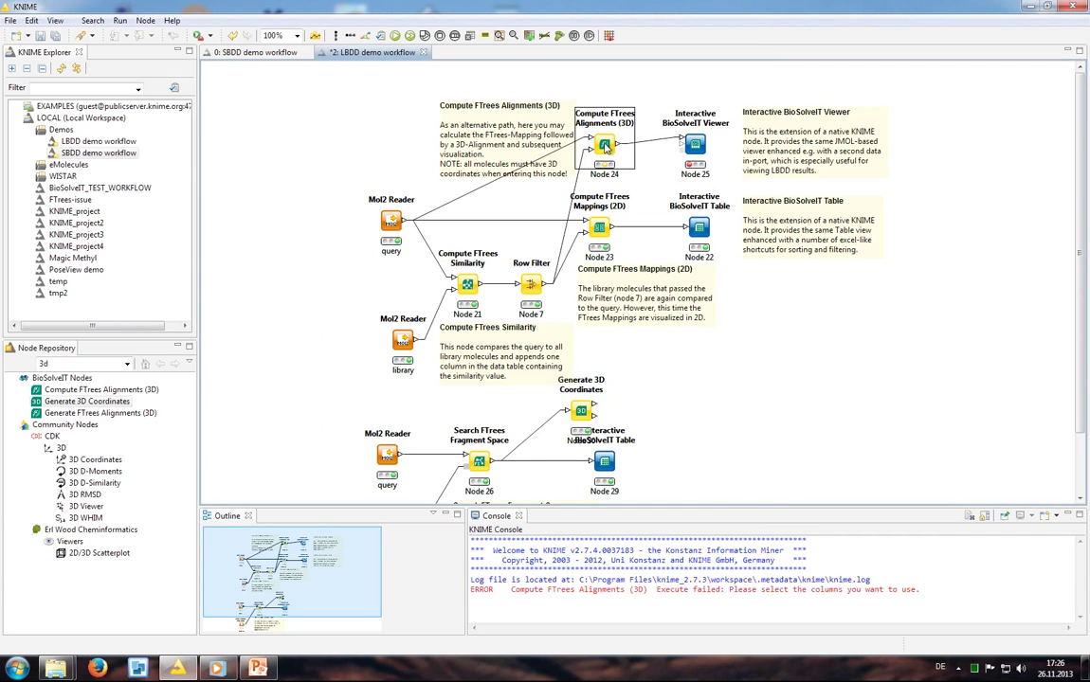
right_click(604, 144)
left_click(634, 164)
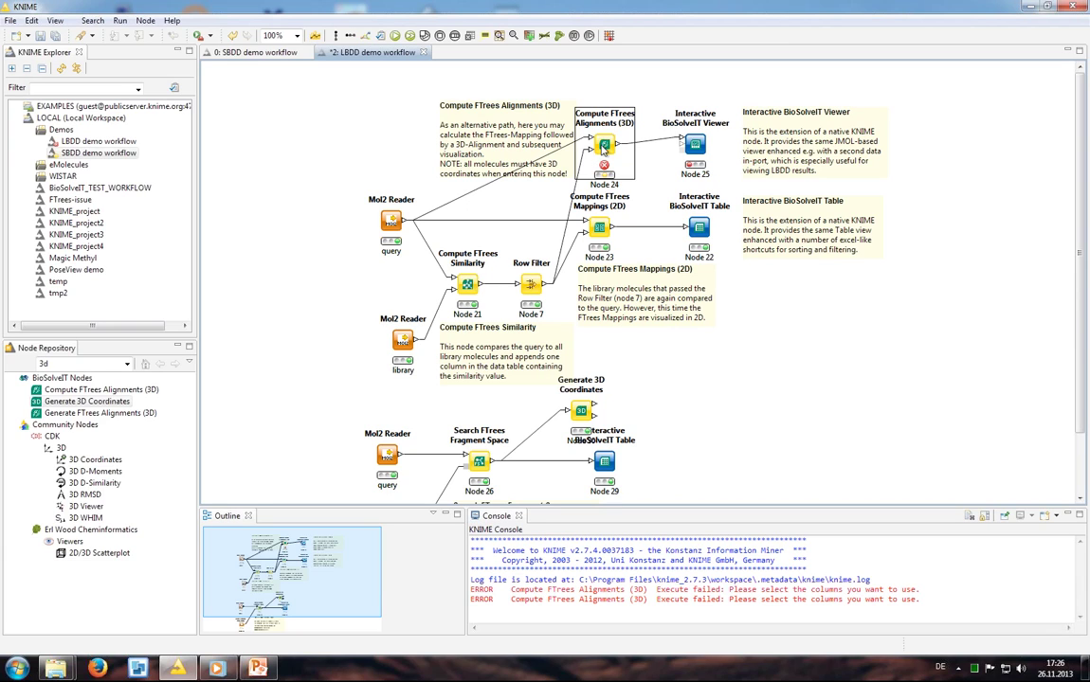
Set both query and library columns to Molecule, confirm, and rerun the 3D alignment.
right_click(604, 149)
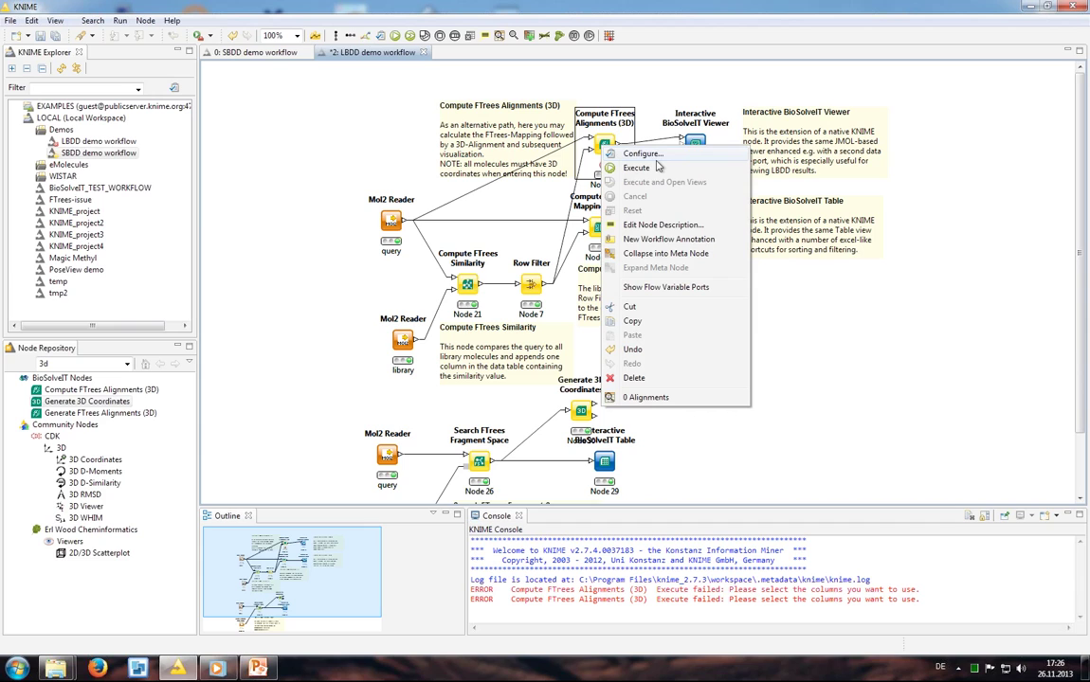
left_click(653, 156)
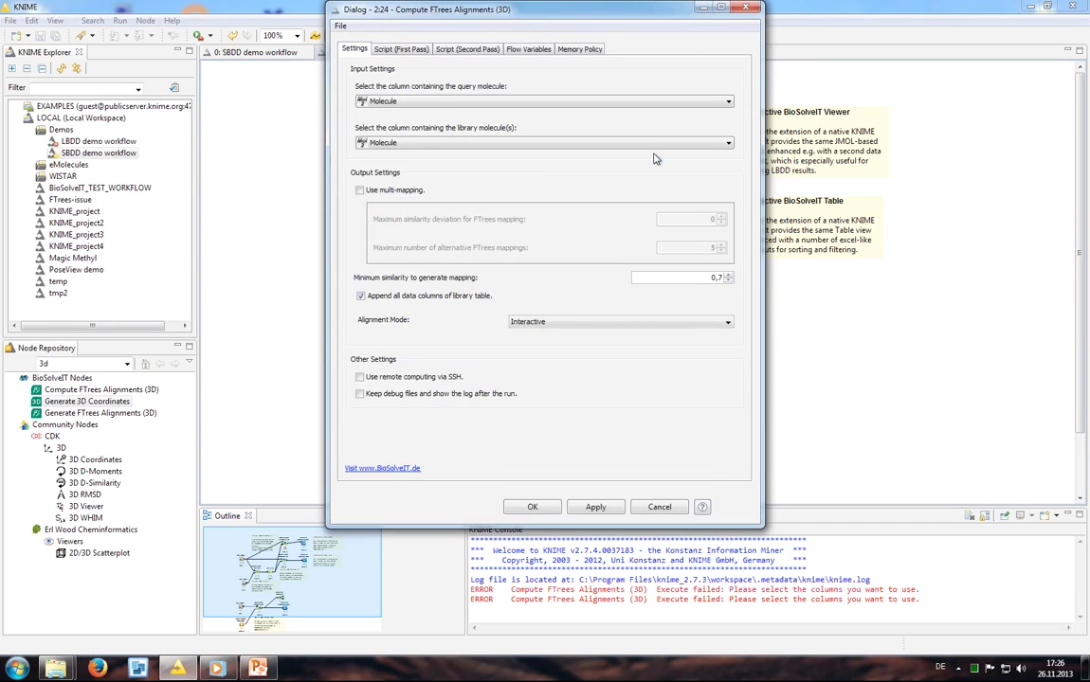
left_click(547, 101)
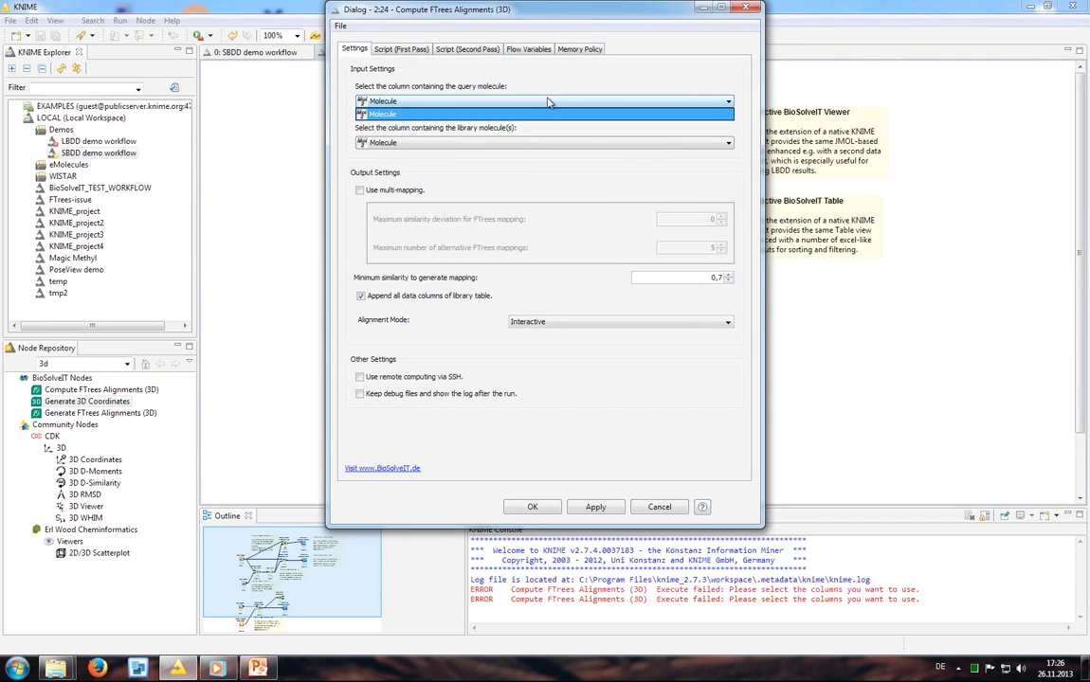
left_click(539, 114)
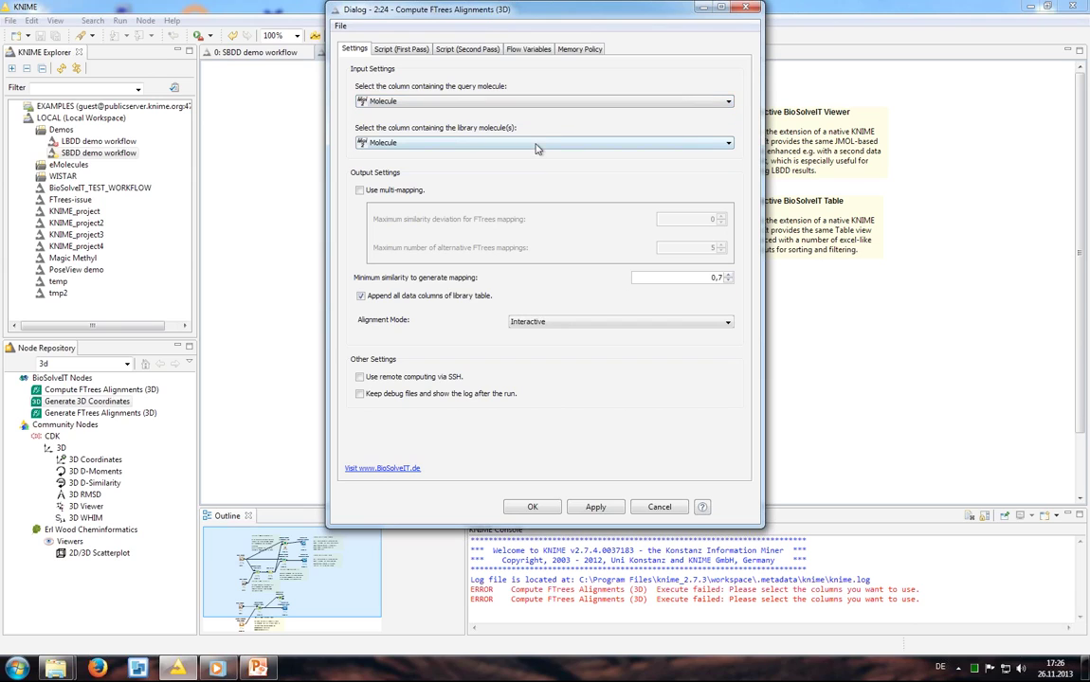
left_click(537, 144)
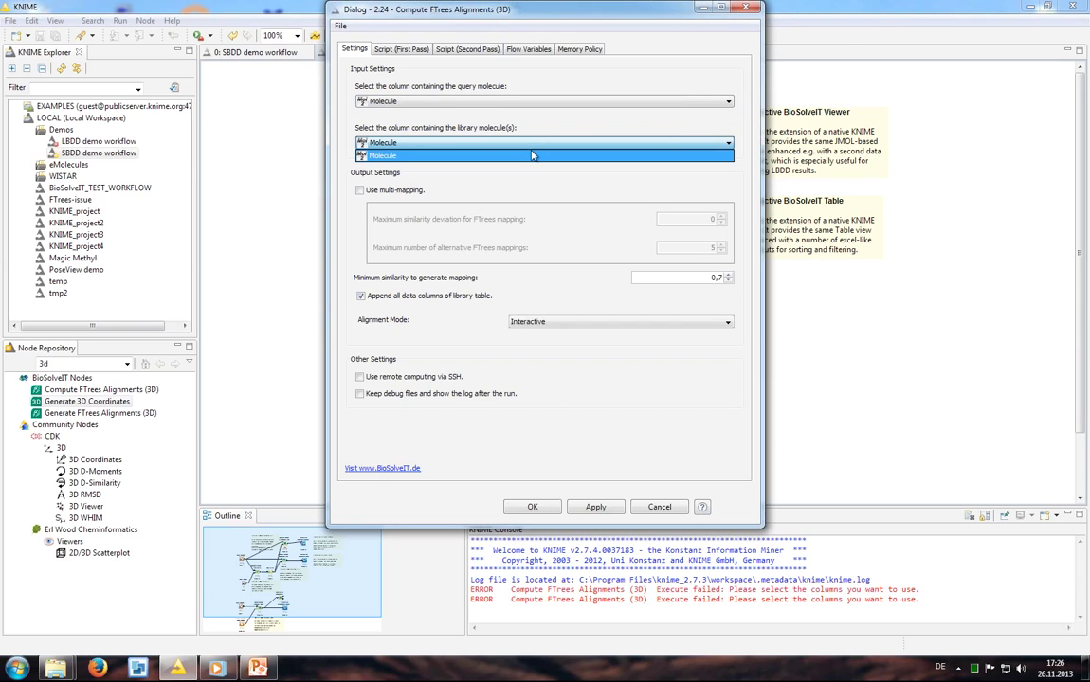
left_click(532, 155)
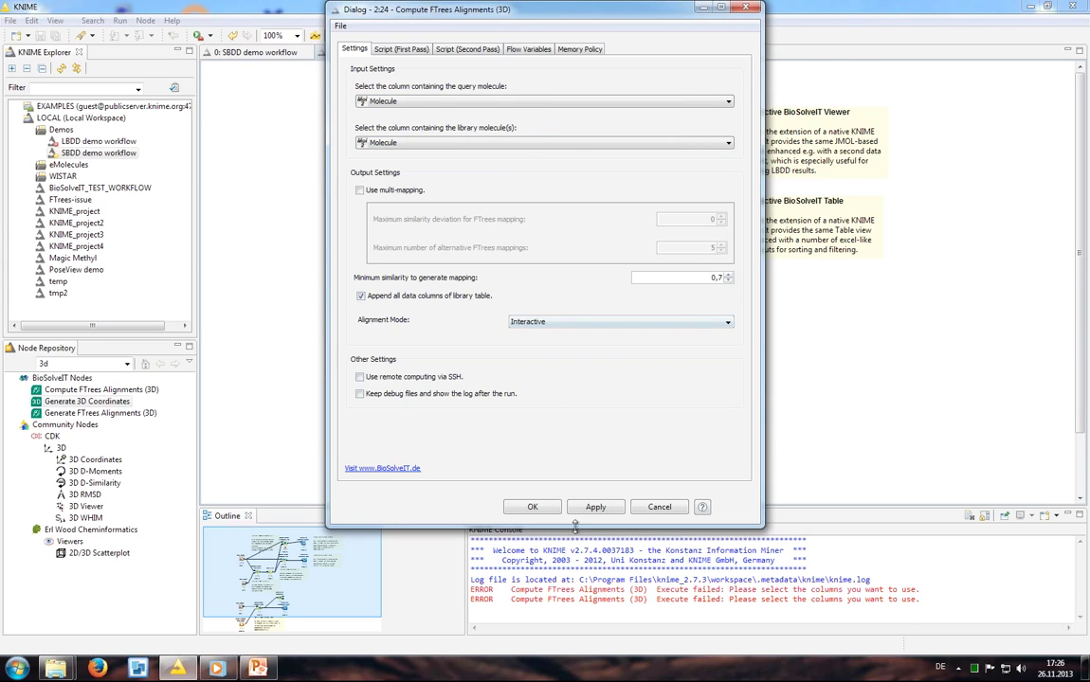
left_click(531, 507)
right_click(614, 140)
left_click(633, 166)
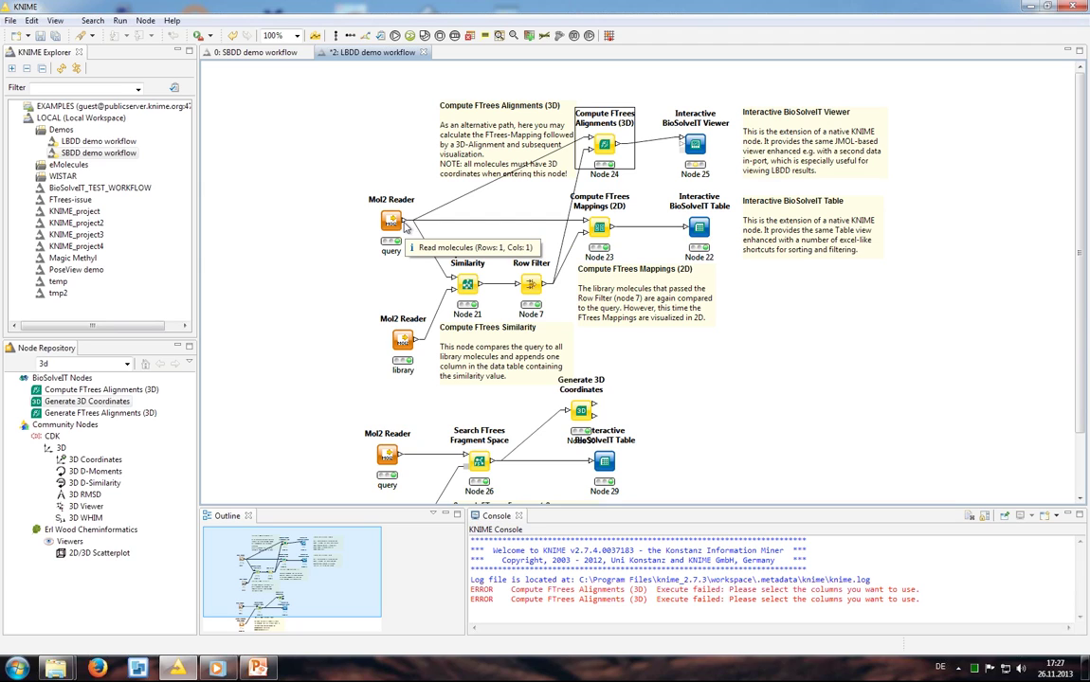
Connect the query Mol2 Reader output to the Interactive BioSolveIT Viewer (Node 25) input.
left_click_drag(404, 223, 685, 144)
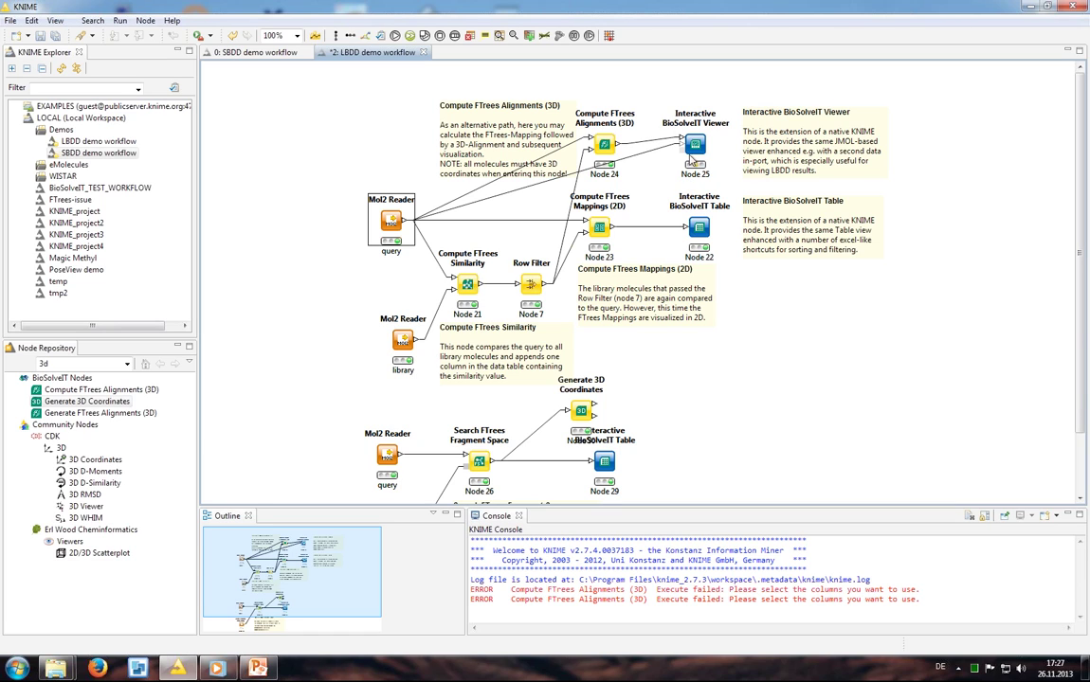
Execute Node 25 with its views open, then move the 3D Viewer window up and make it taller.
right_click(697, 146)
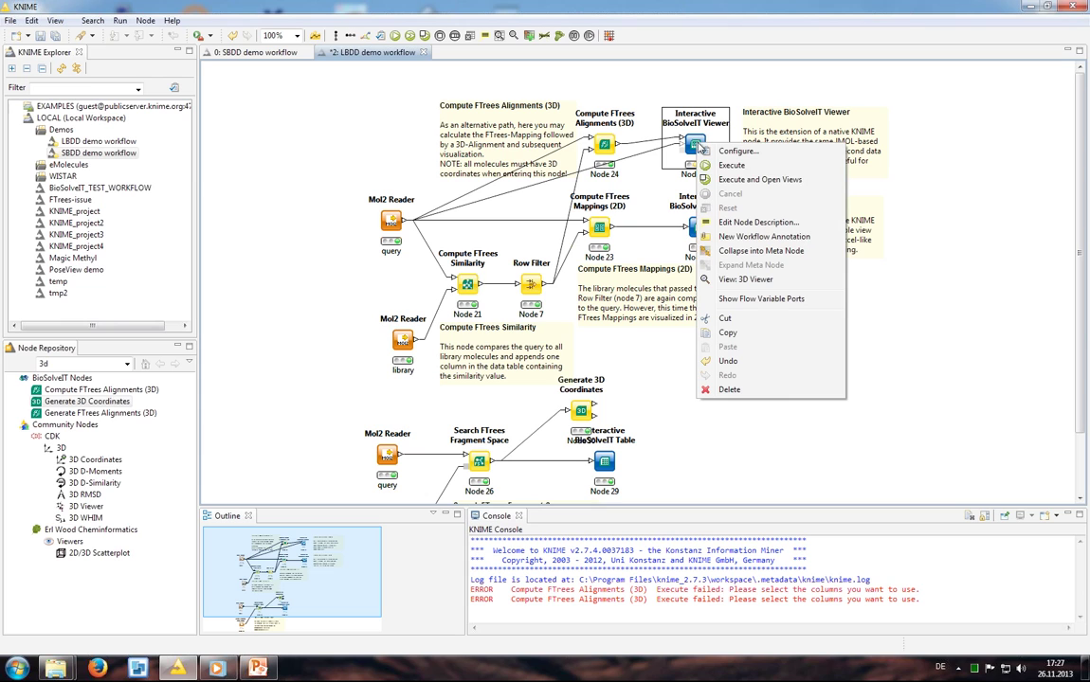
left_click(759, 180)
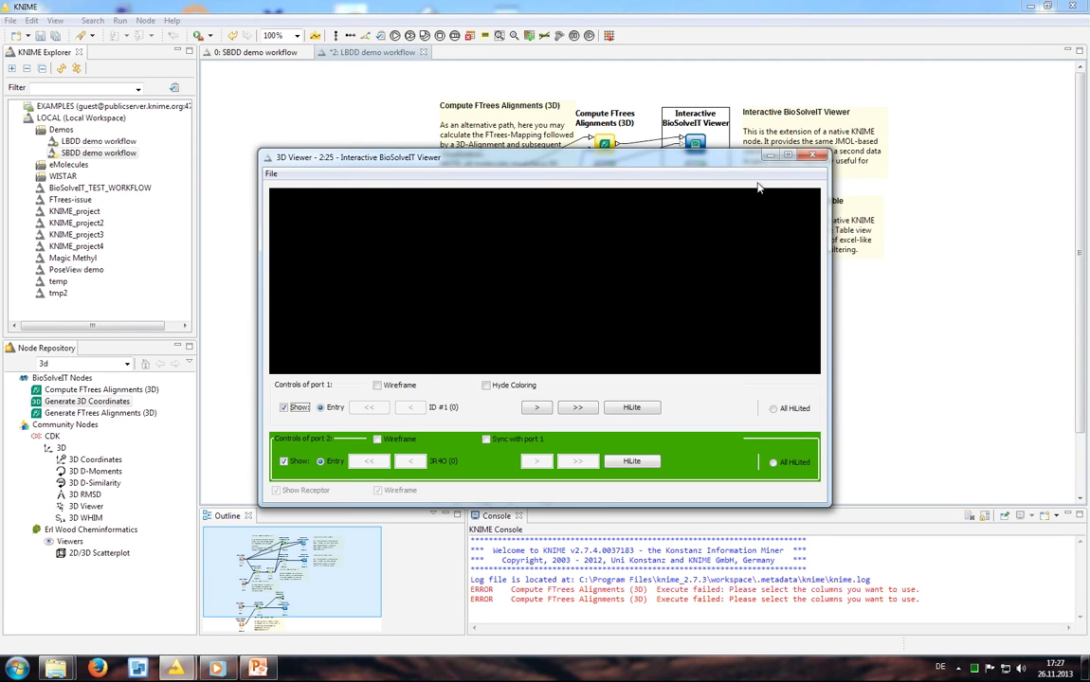
left_click_drag(748, 155, 744, 21)
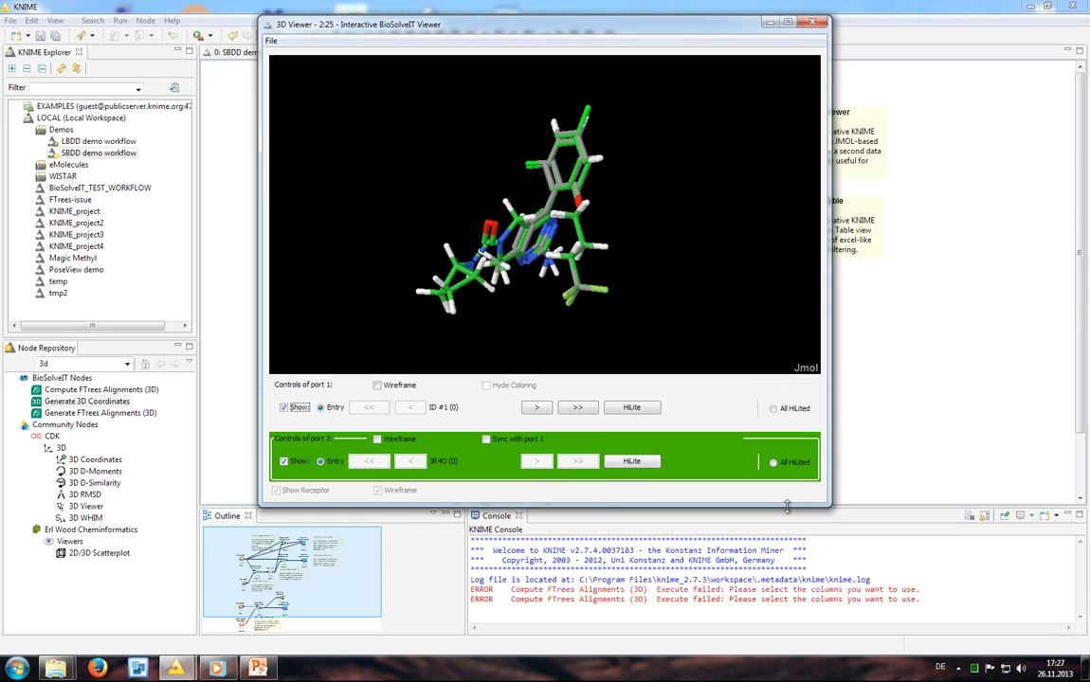
left_click_drag(758, 505, 782, 607)
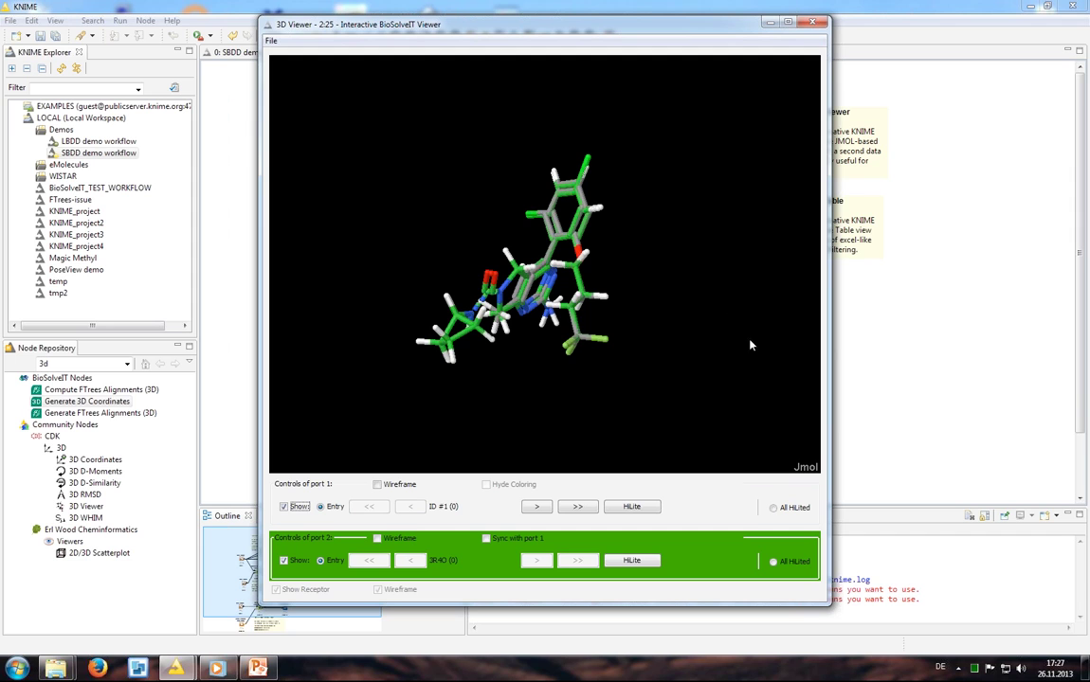
right_click(585, 235)
Rotate the 3D overlay of entry #1 on the 3R4O query.
left_click(607, 233)
left_click_drag(606, 233, 515, 254)
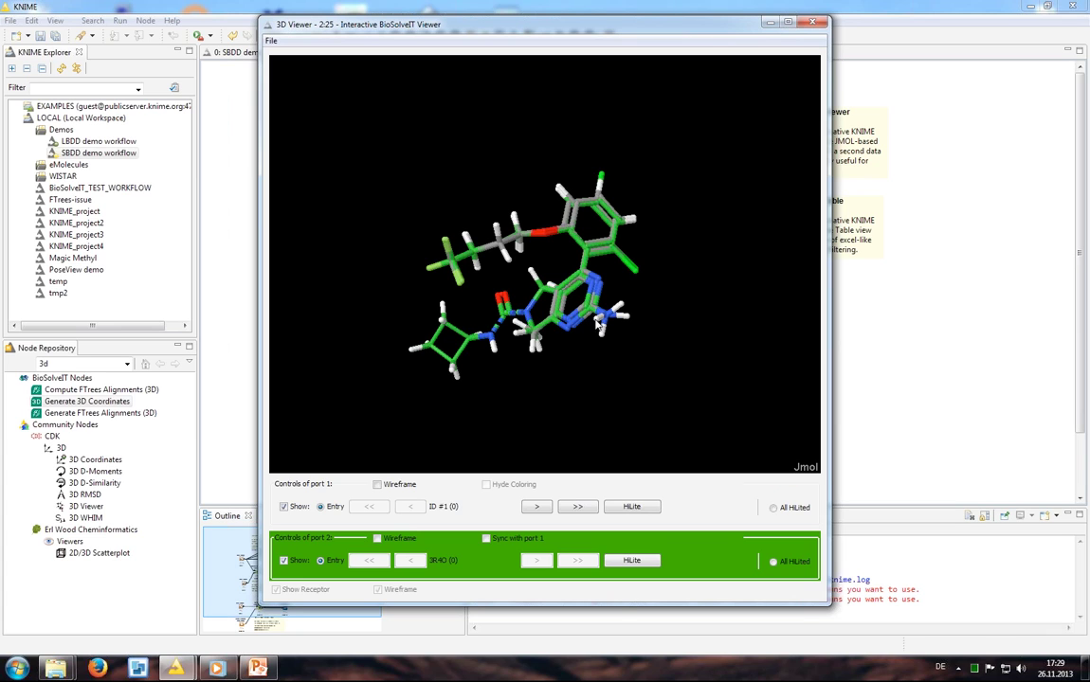
Rotate the overlay and step forward through the results to entry #3.
right_click(585, 354)
left_click_drag(585, 354, 600, 333)
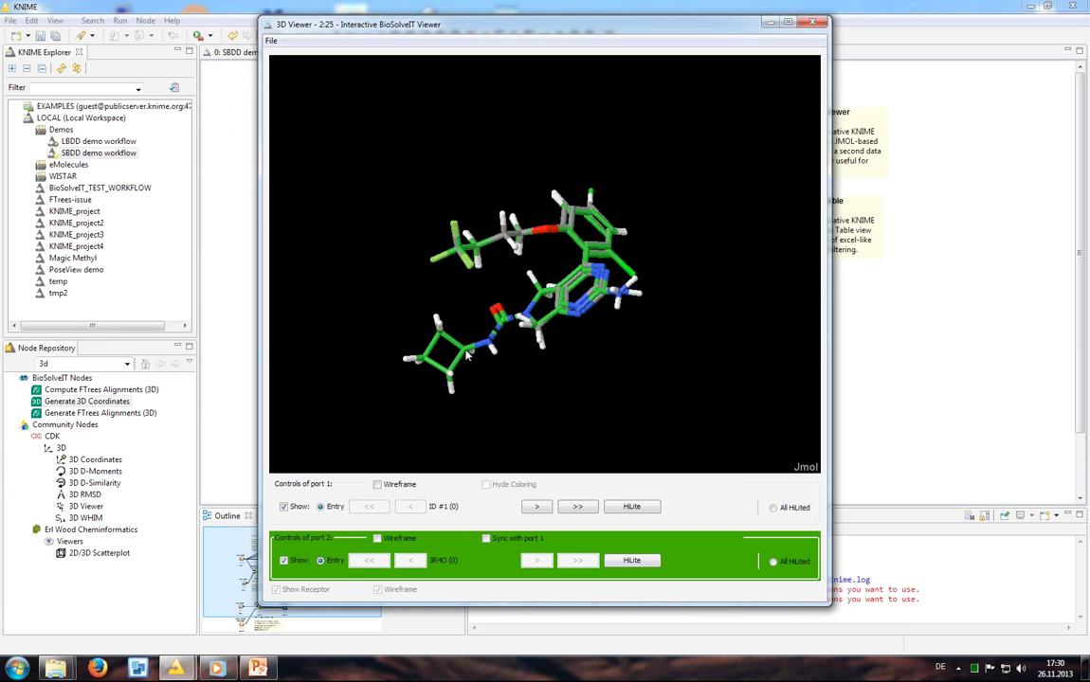
mouse_move(467, 354)
left_click(537, 507)
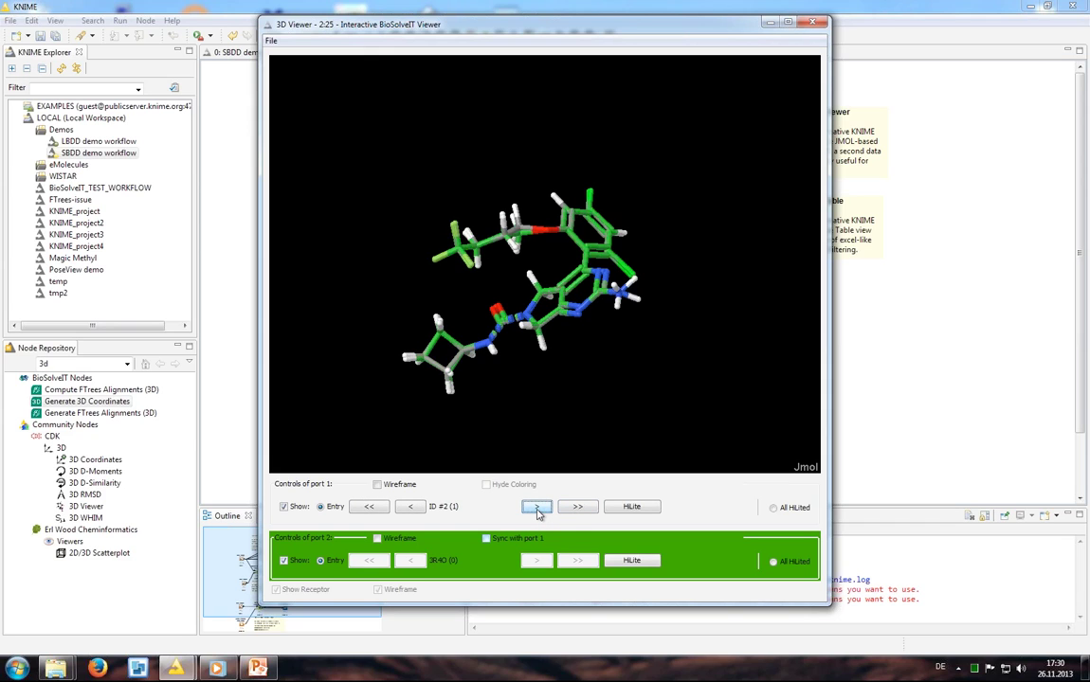
left_click(536, 507)
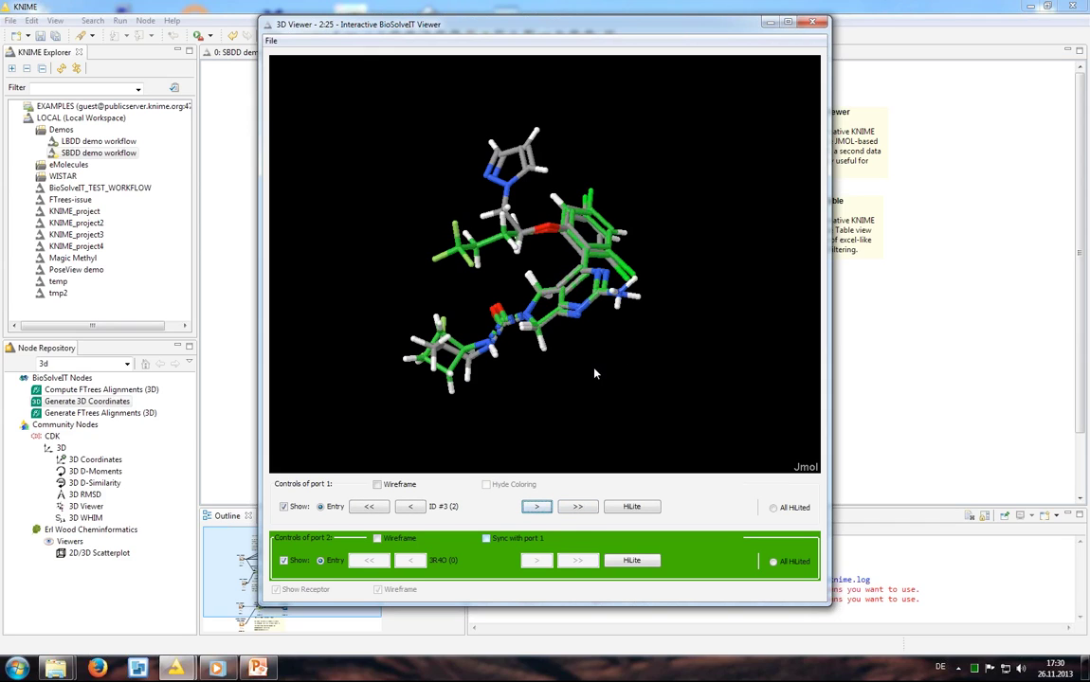
left_click_drag(606, 379, 567, 398)
Step on to entries #5 and #6, then back to entry #5, rotating each overlay.
left_click(534, 508)
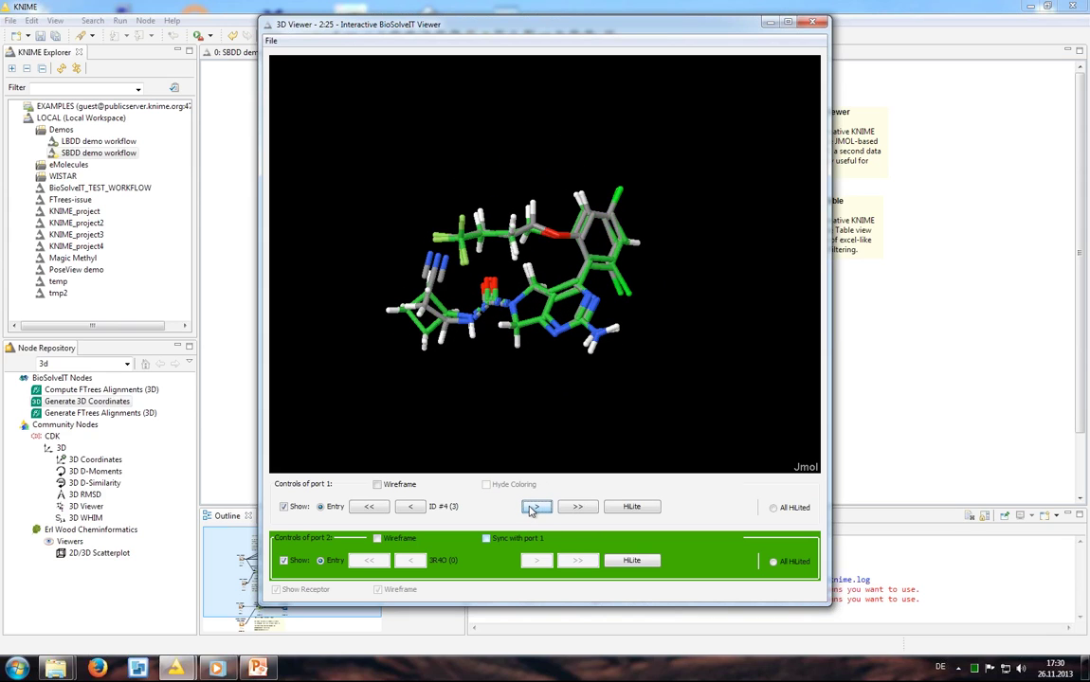
left_click(533, 509)
left_click_drag(507, 362, 540, 340)
left_click(534, 508)
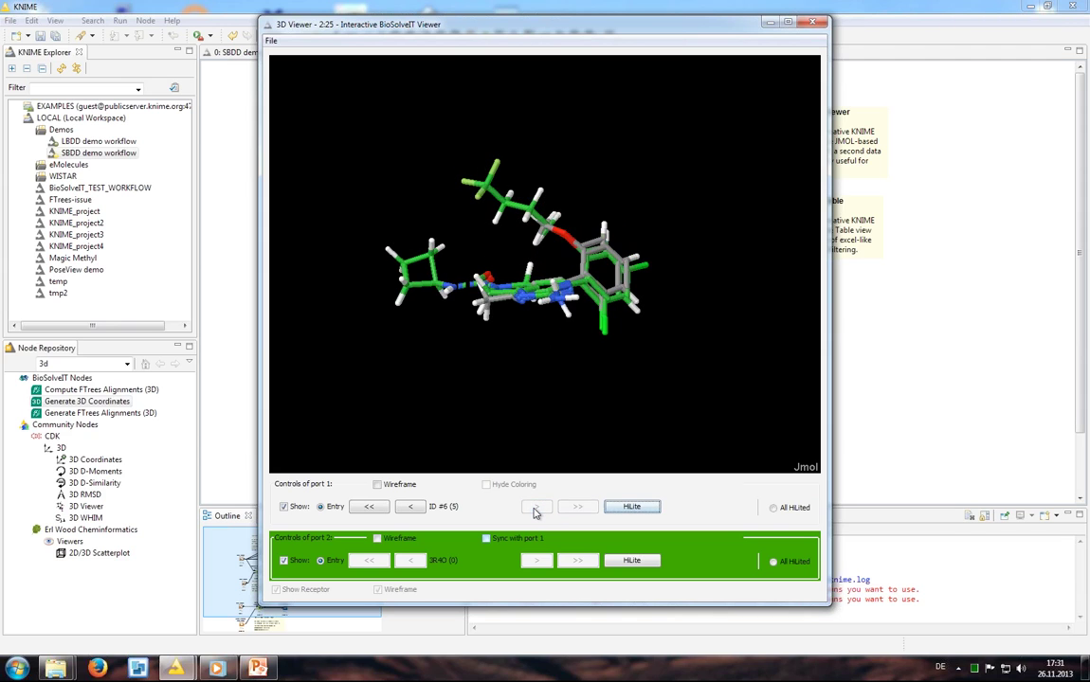
left_click_drag(531, 322, 548, 381)
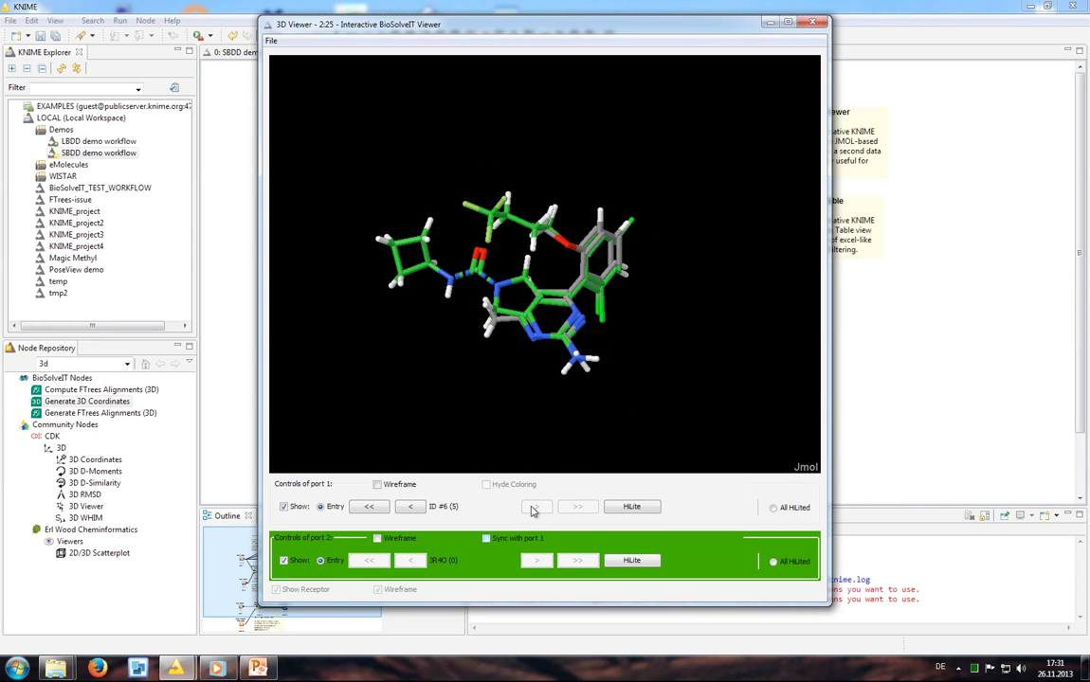
left_click(409, 507)
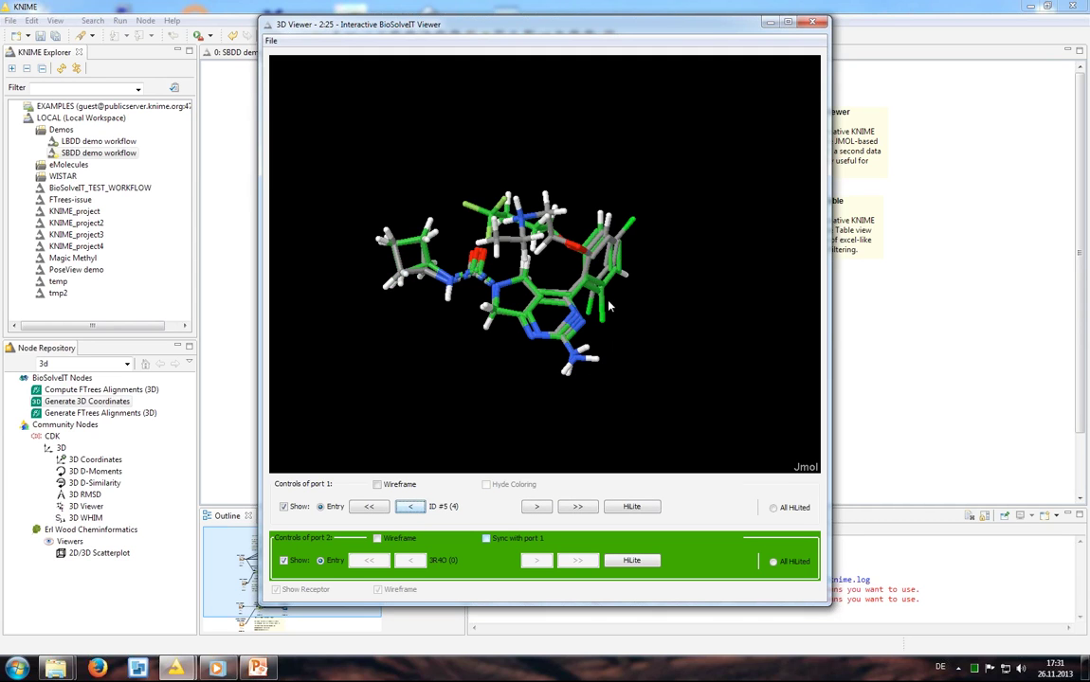
left_click_drag(550, 275, 611, 301)
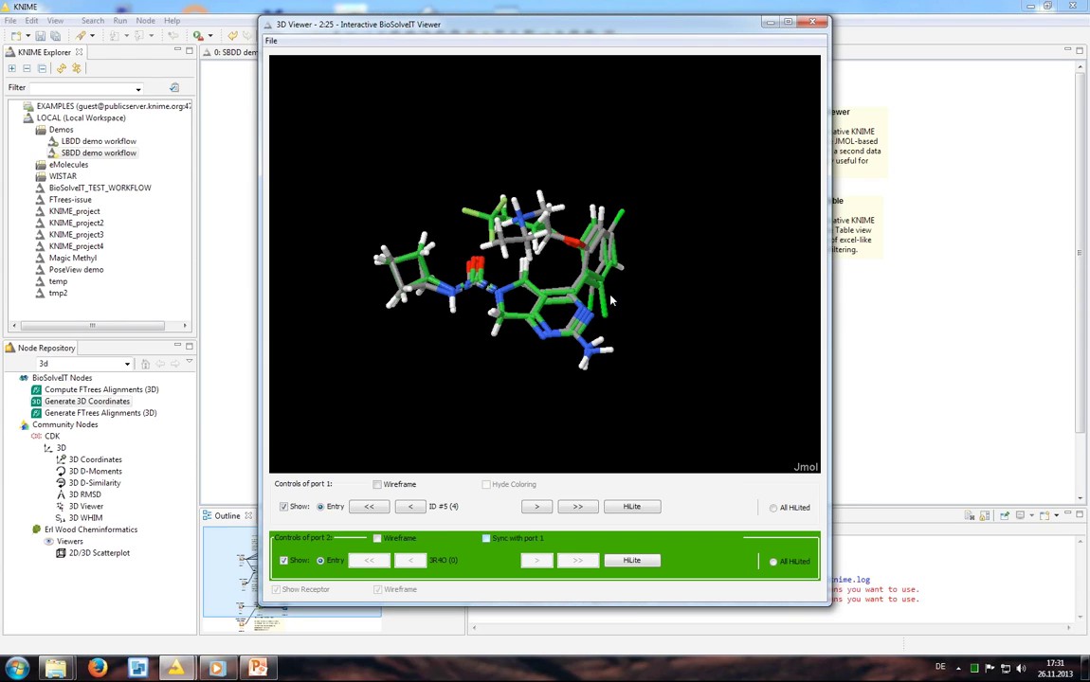
Close the 3D Viewer window and select the Row Filter node on the canvas.
left_click(812, 23)
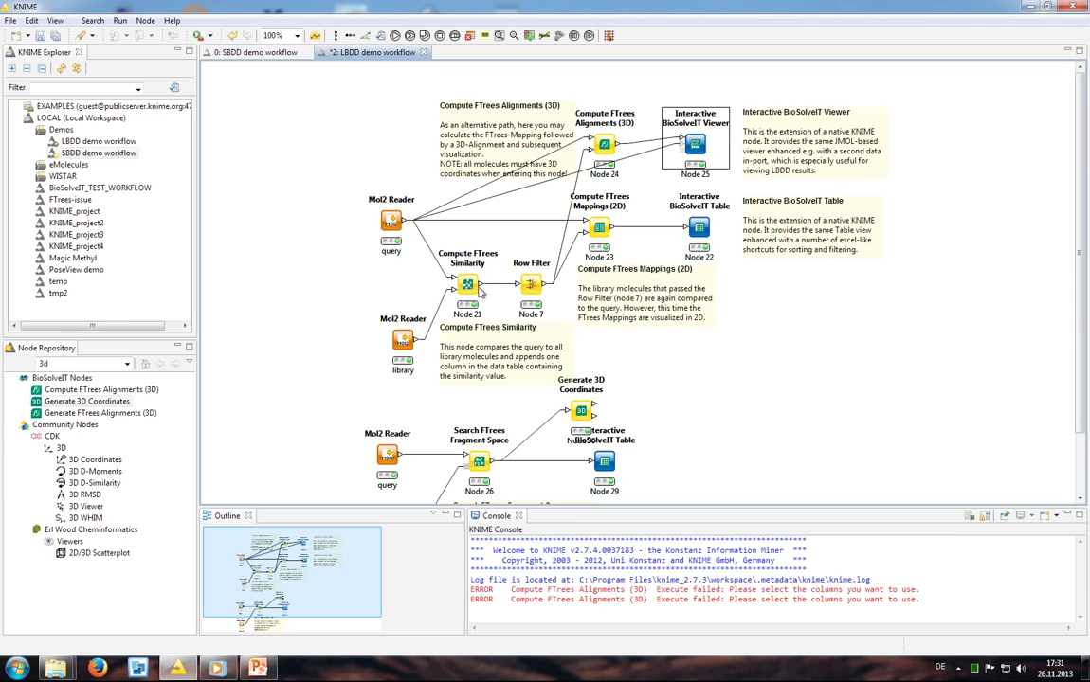
left_click(532, 287)
Show PowerPoint slides 3 and 4 (FTrees - Virtual Chemistry, De Novo), then minimize PowerPoint.
left_click(254, 670)
left_click(57, 369)
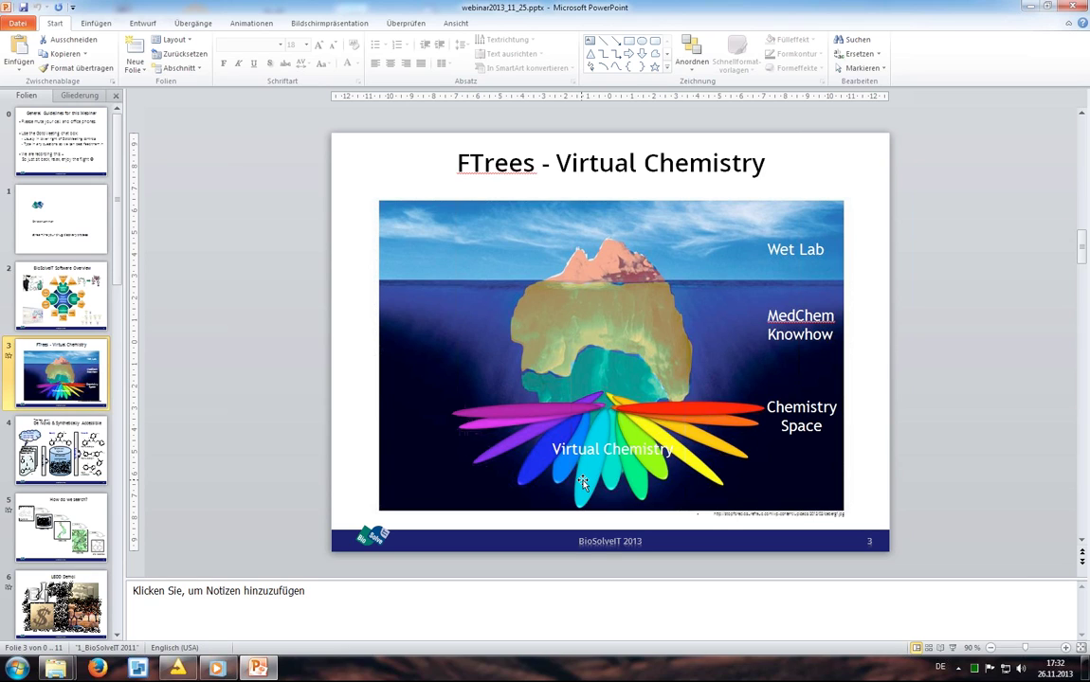
key("Down")
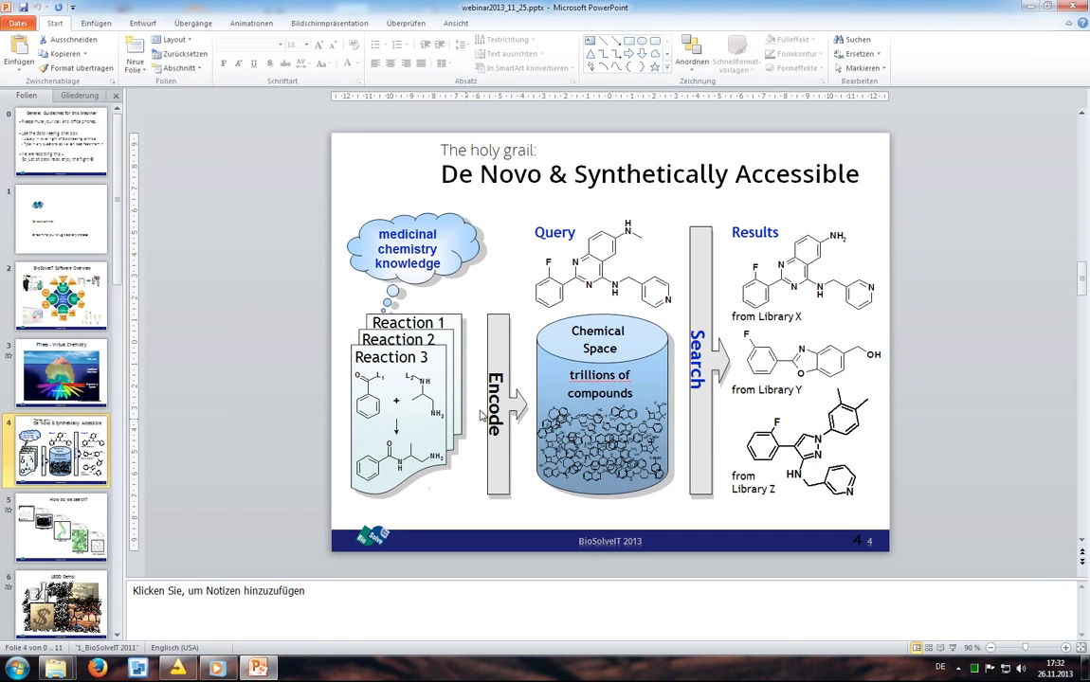
left_click(1031, 6)
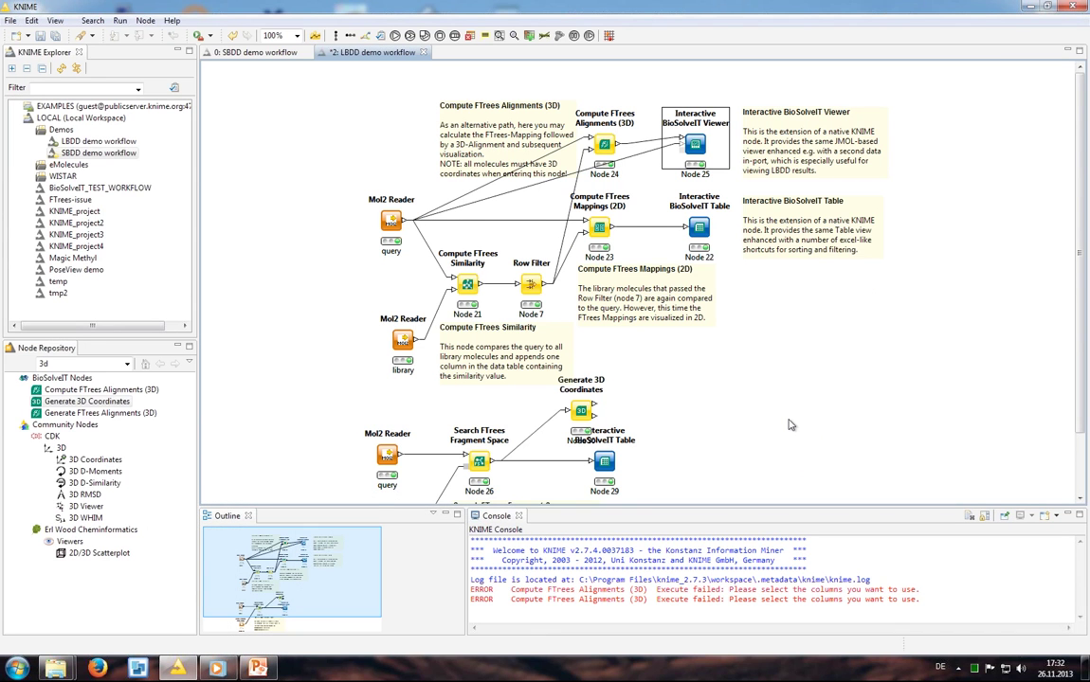
Glance at the PowerPoint slides, then return to KNIME and select the FTrees Fragment Space Reader (Node 28).
scroll(793, 424, "down", 3)
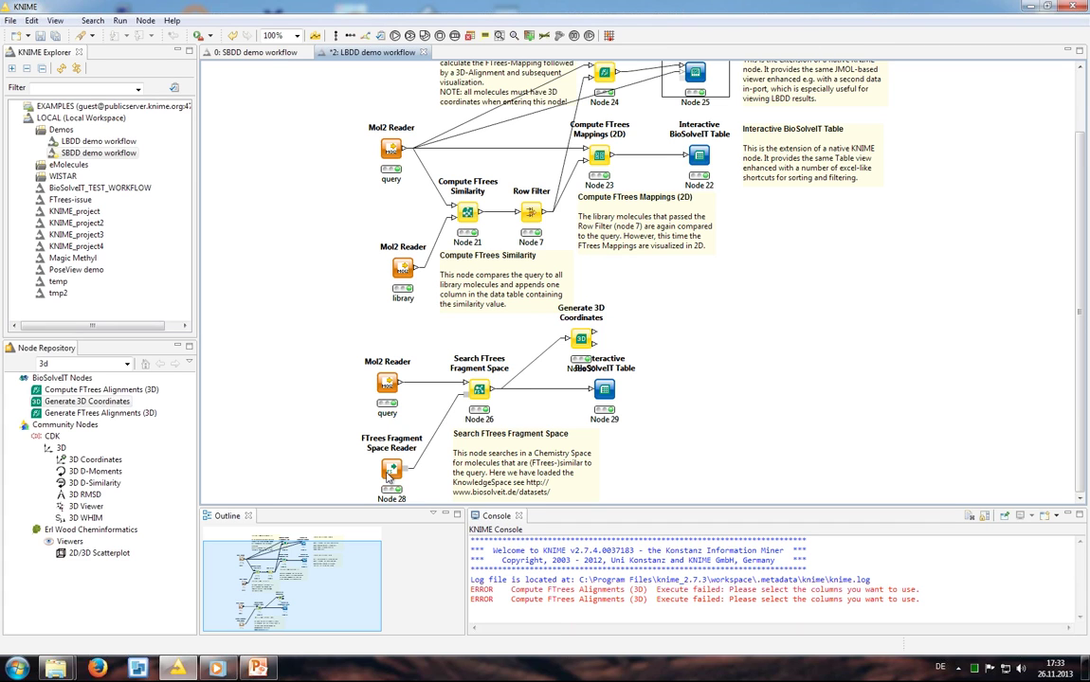
left_click(258, 670)
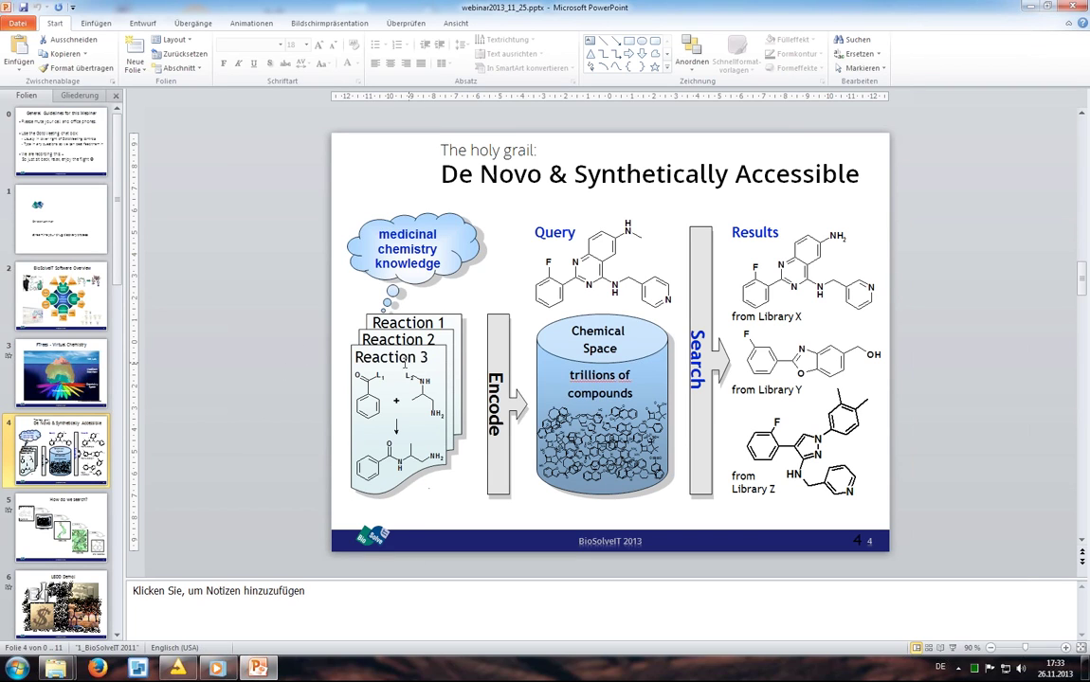
left_click(1026, 8)
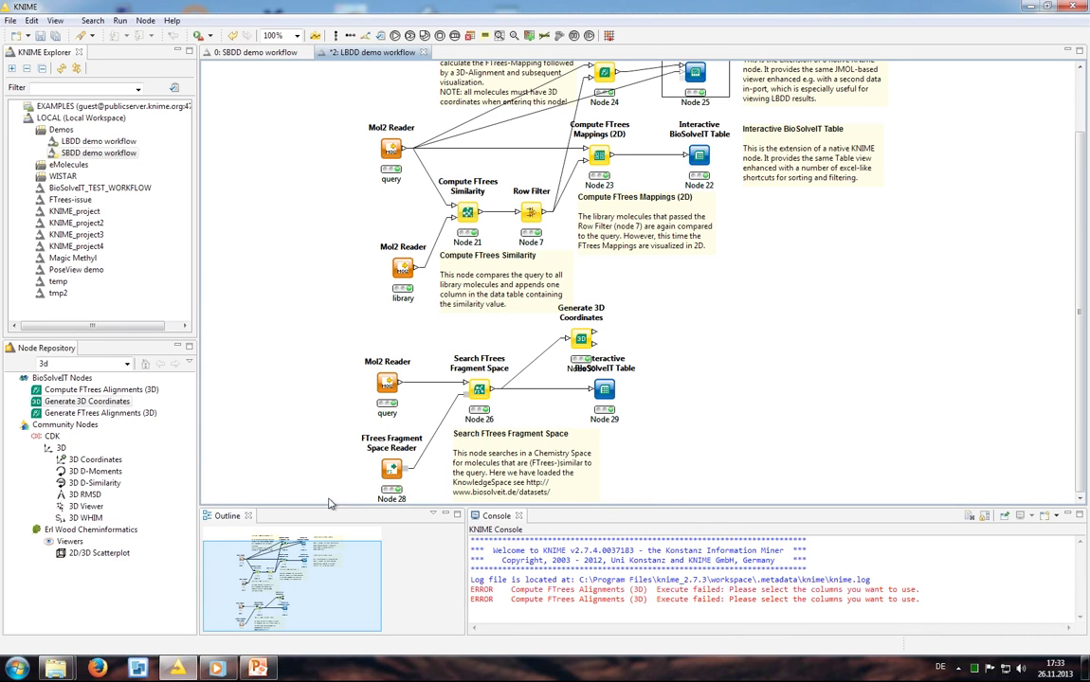
left_click(390, 474)
Reset the Search FTrees Fragment Space node (Node 26), then execute it again.
right_click(480, 393)
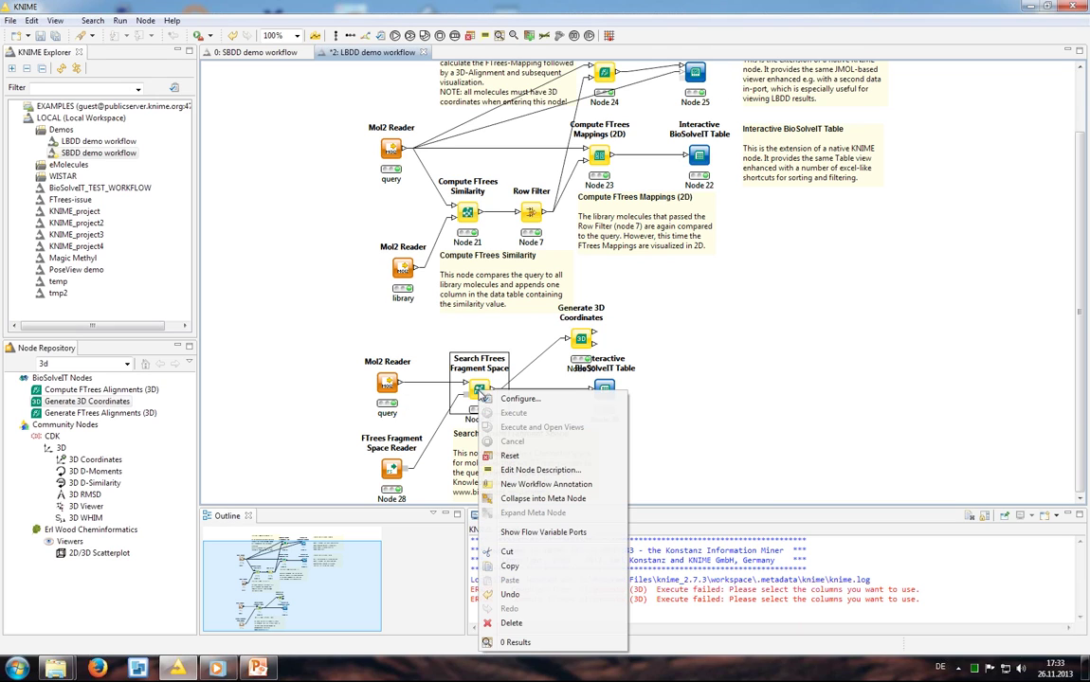
left_click(509, 456)
right_click(486, 396)
left_click(509, 408)
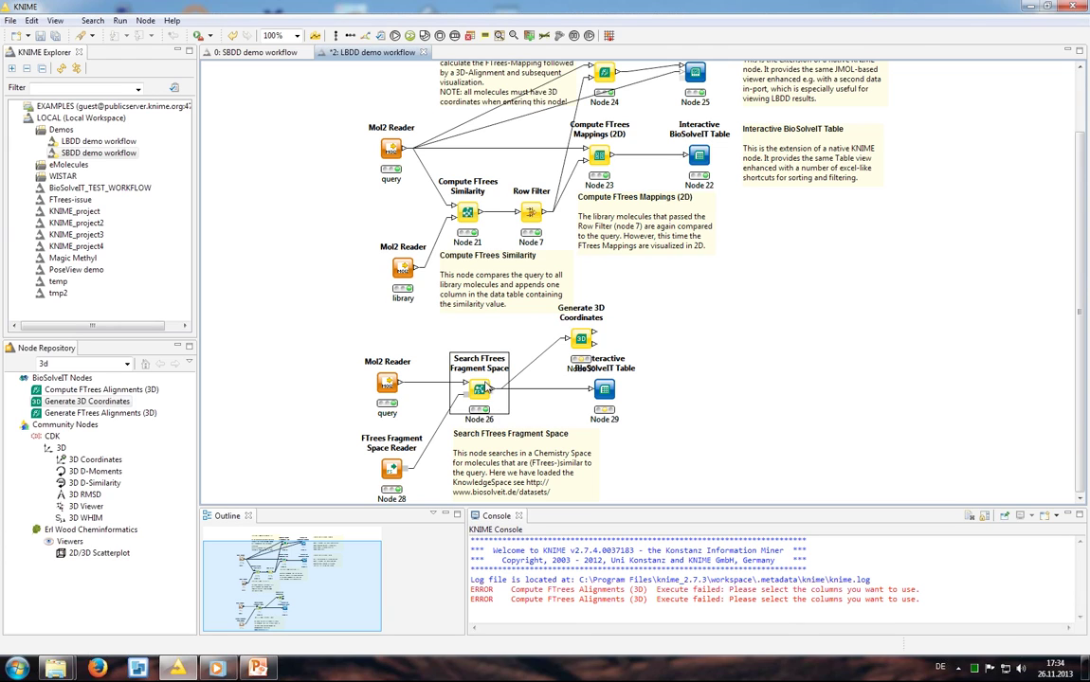
Open the FTrees Fragment Space Reader's Configure dialog and browse its package file without choosing one.
right_click(392, 471)
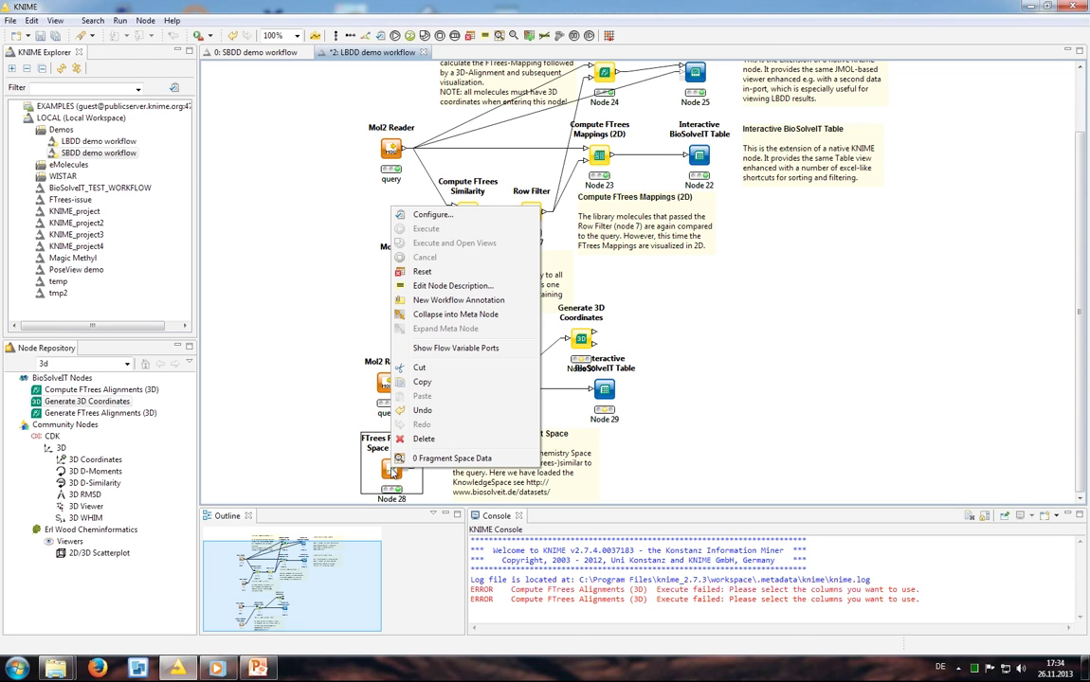
left_click(432, 216)
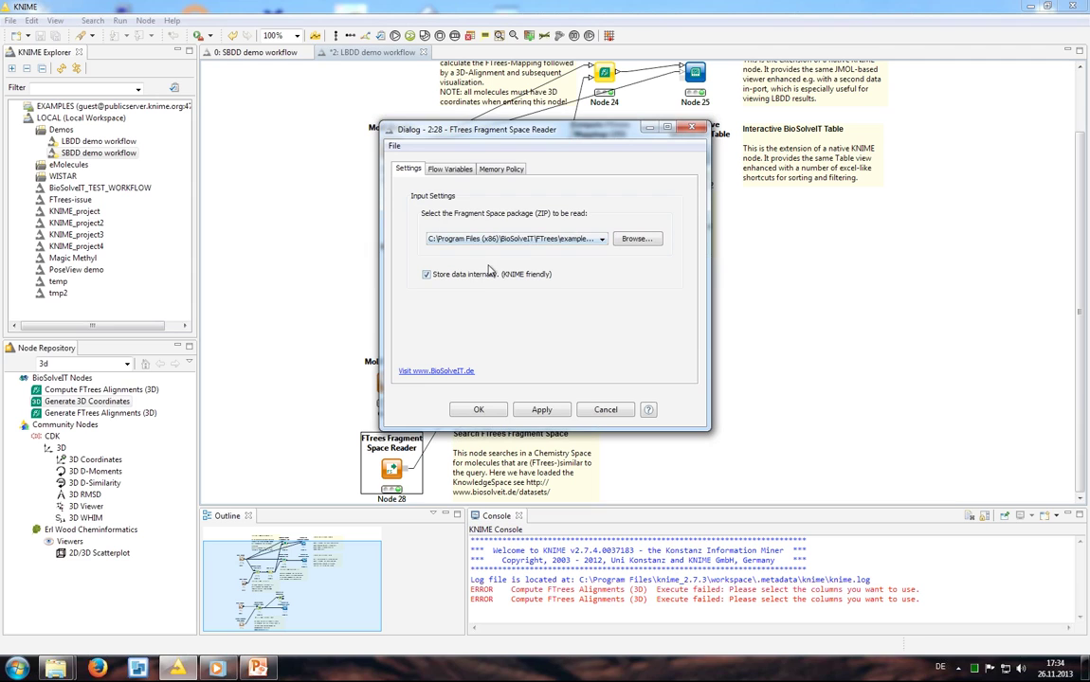
left_click_drag(494, 126, 665, 203)
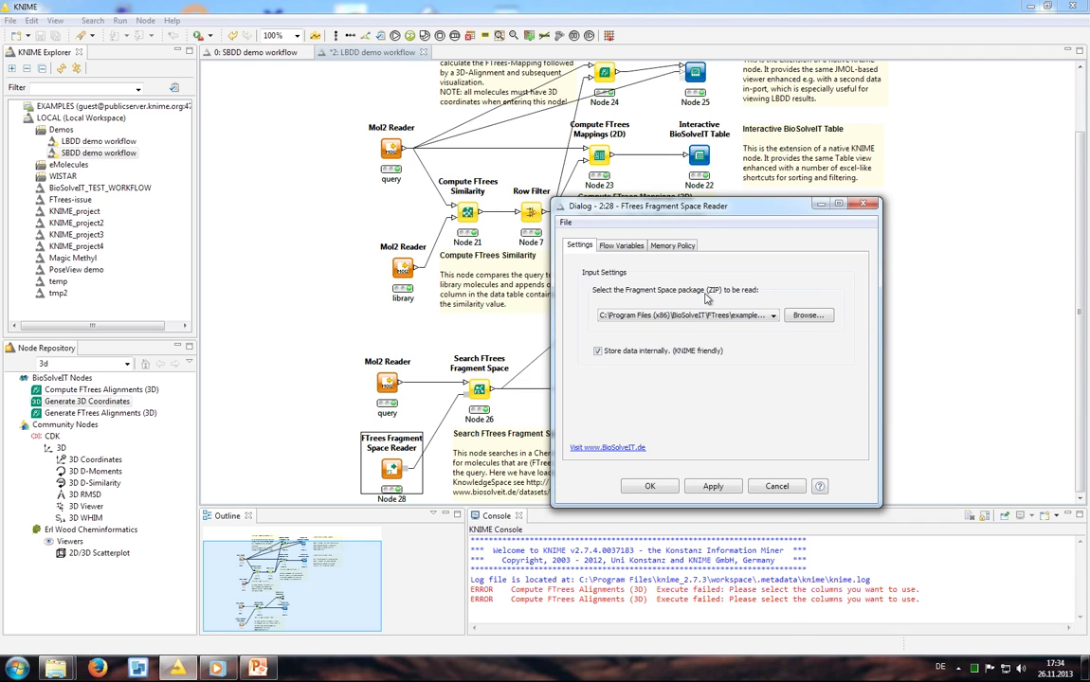
left_click(804, 318)
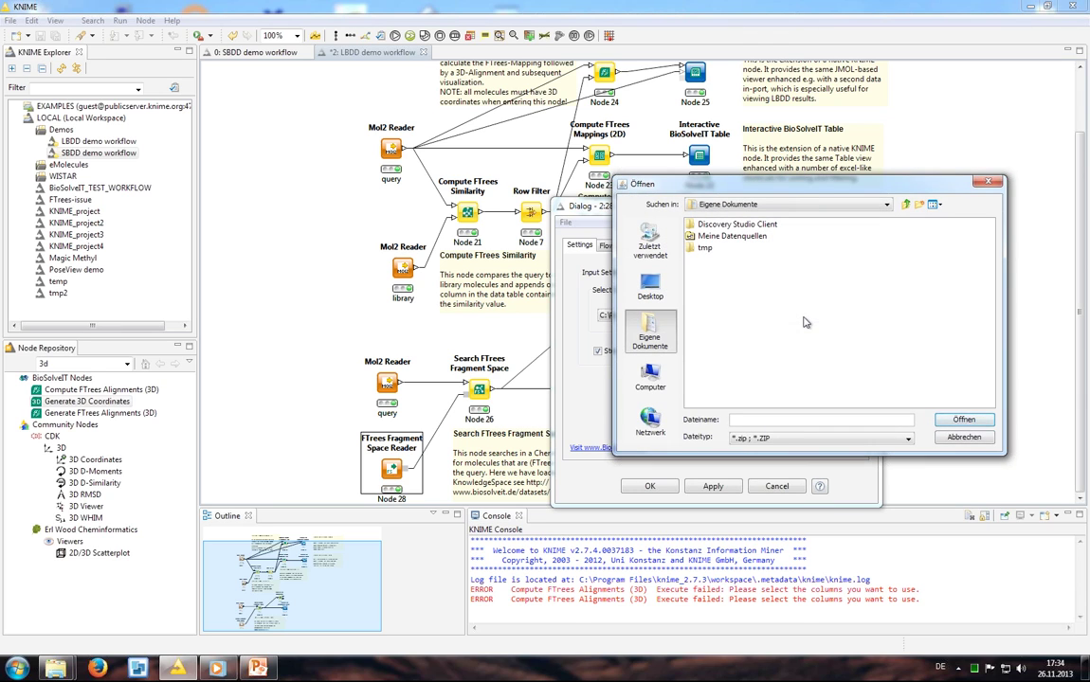
left_click(948, 438)
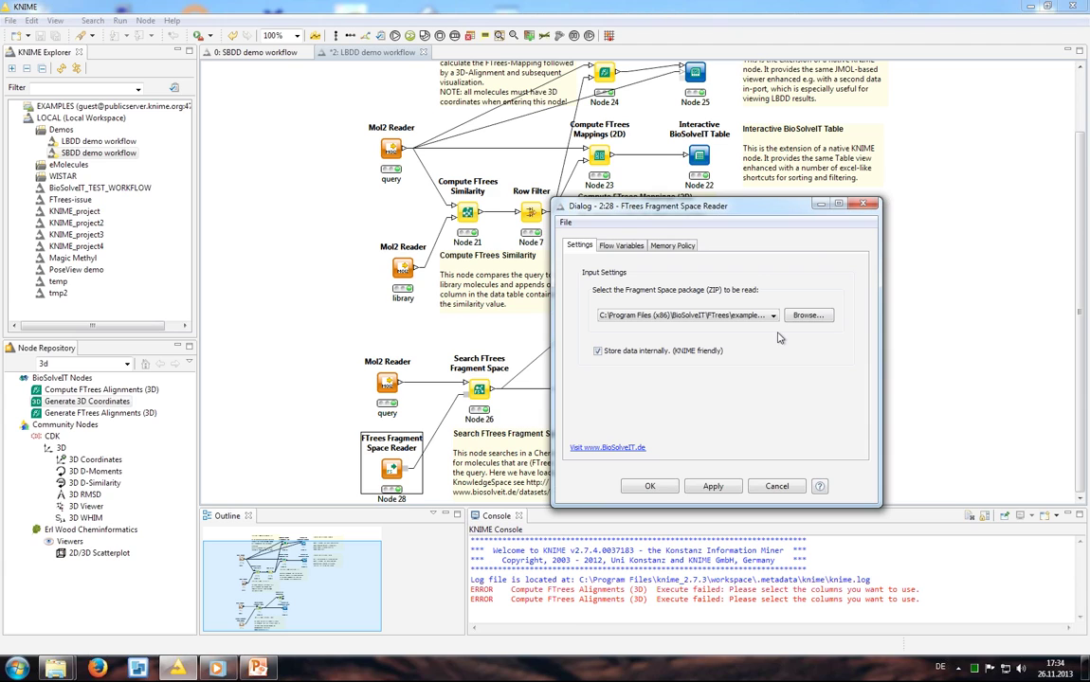
In Firefox, show the FTrees downloads on BioSolveIT's download & license page, then return to KNIME.
key("Tab")
left_click(97, 669)
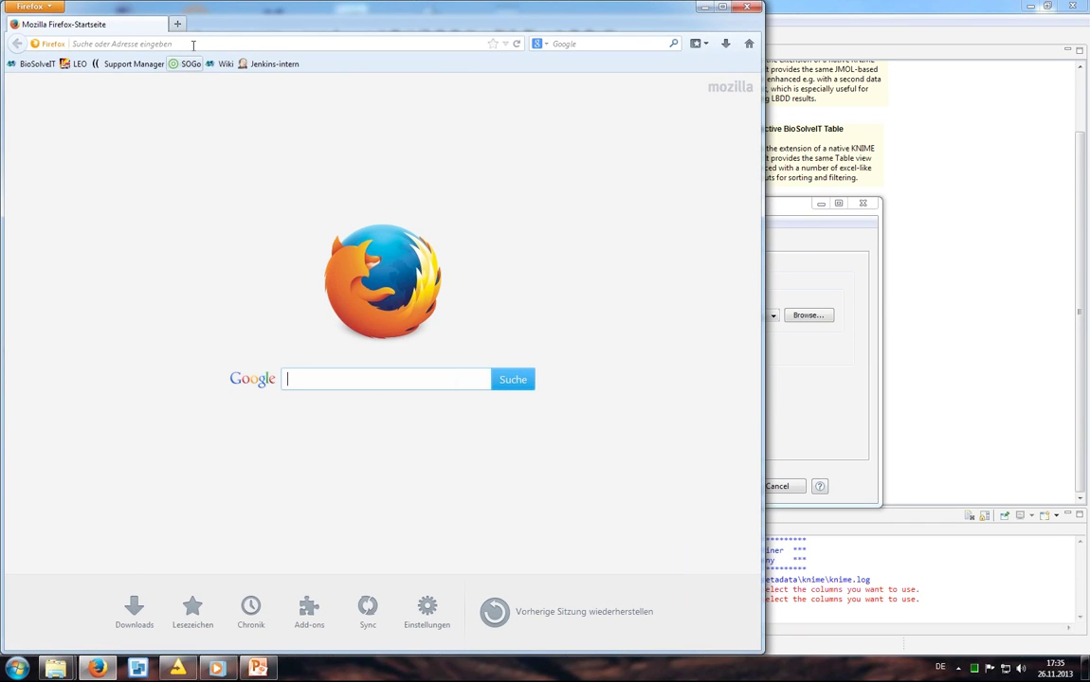
left_click(36, 64)
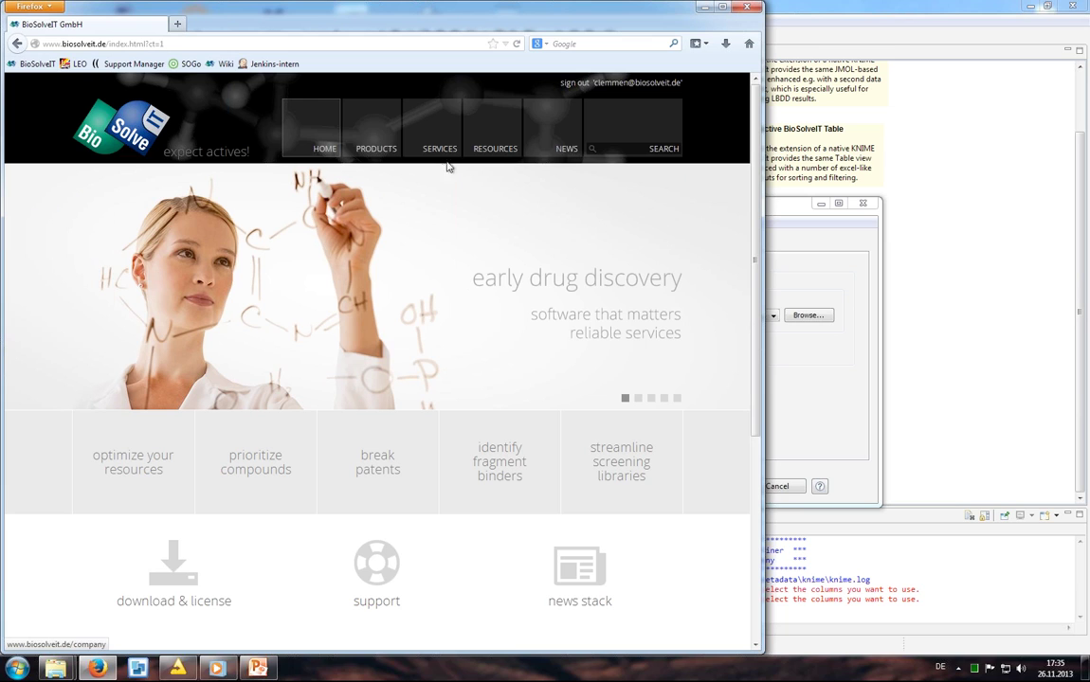
mouse_move(505, 154)
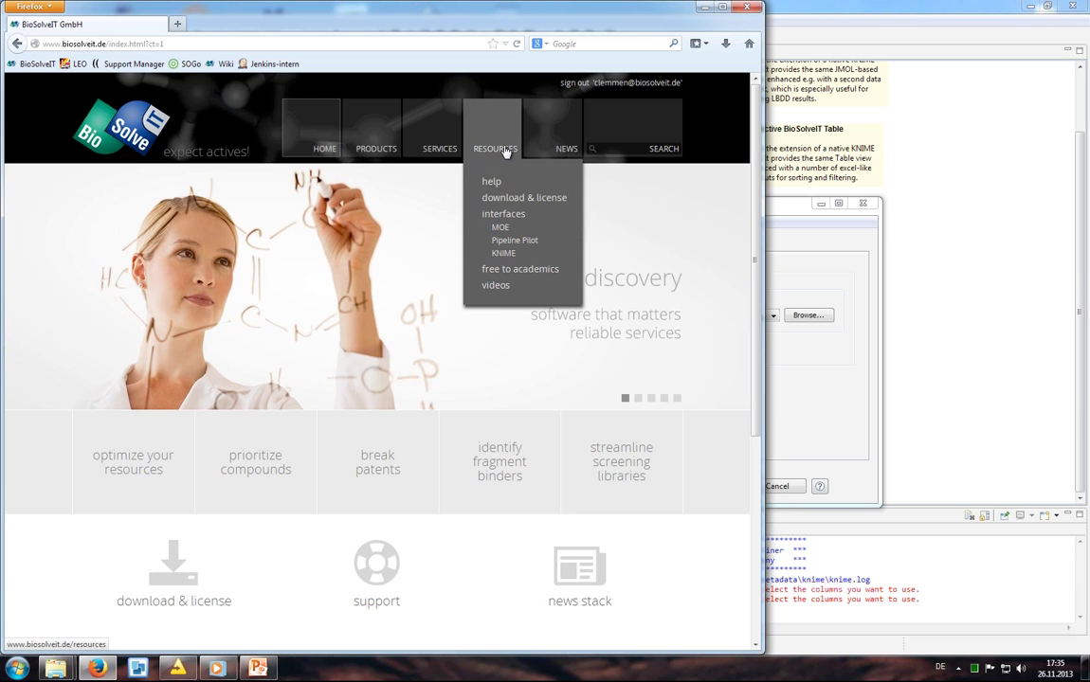
left_click(503, 199)
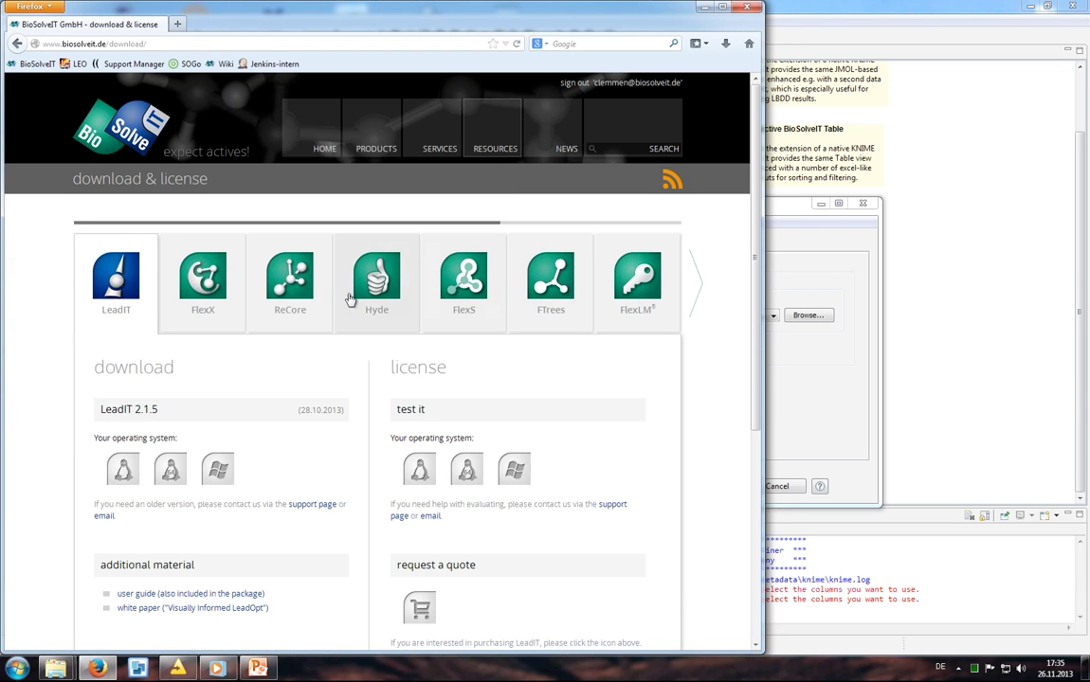
left_click(563, 301)
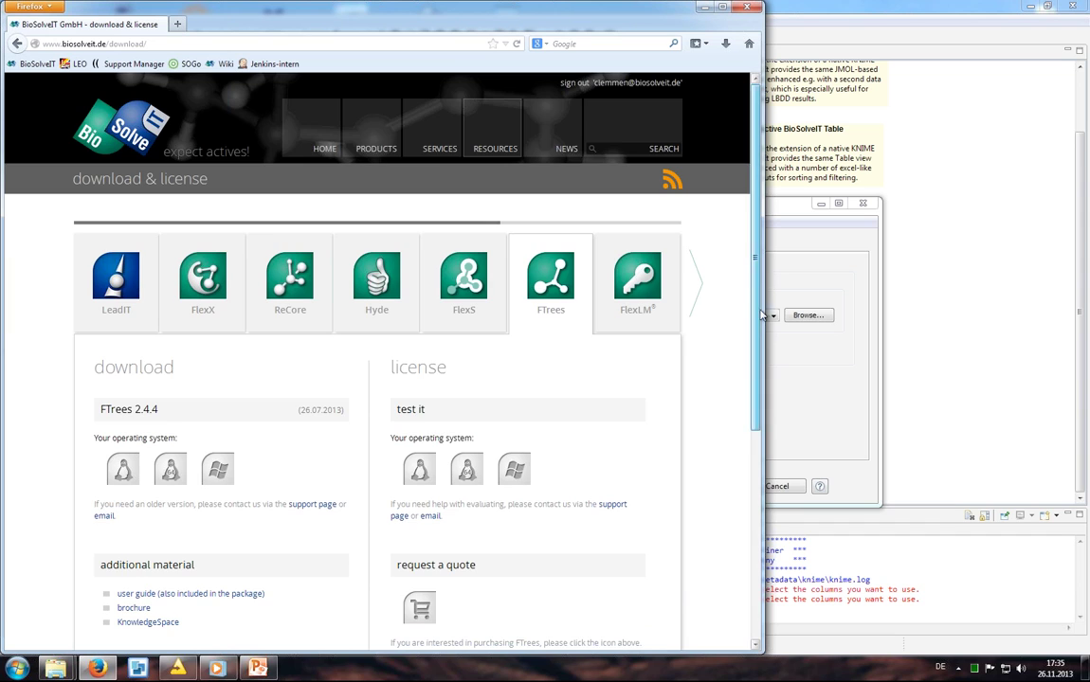
left_click_drag(759, 311, 759, 429)
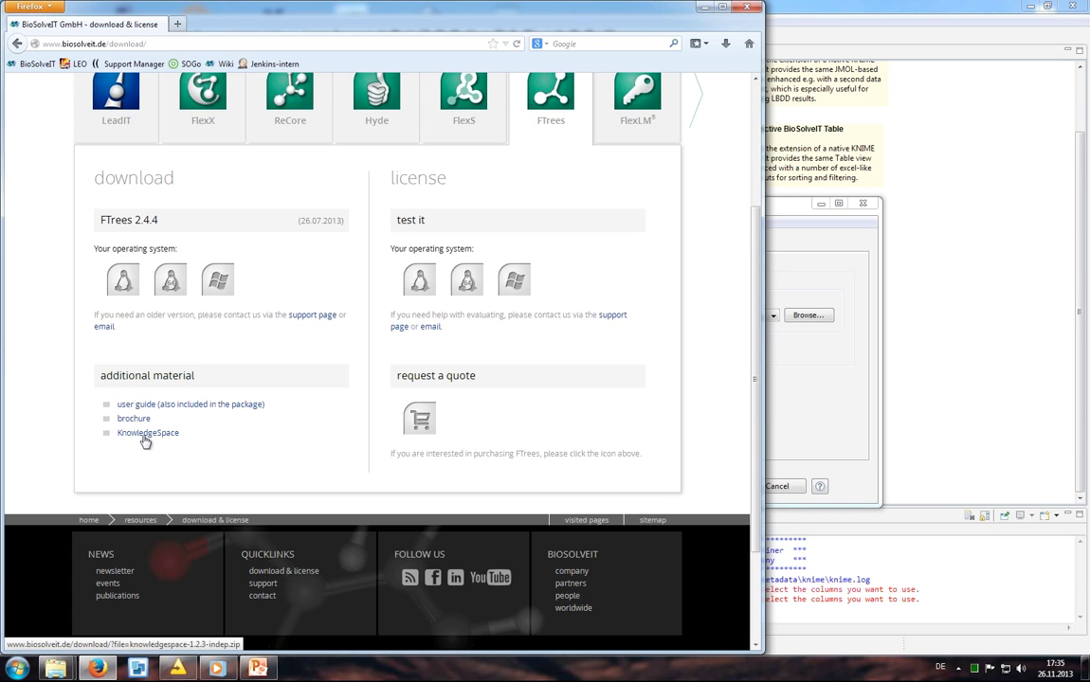
left_click(813, 389)
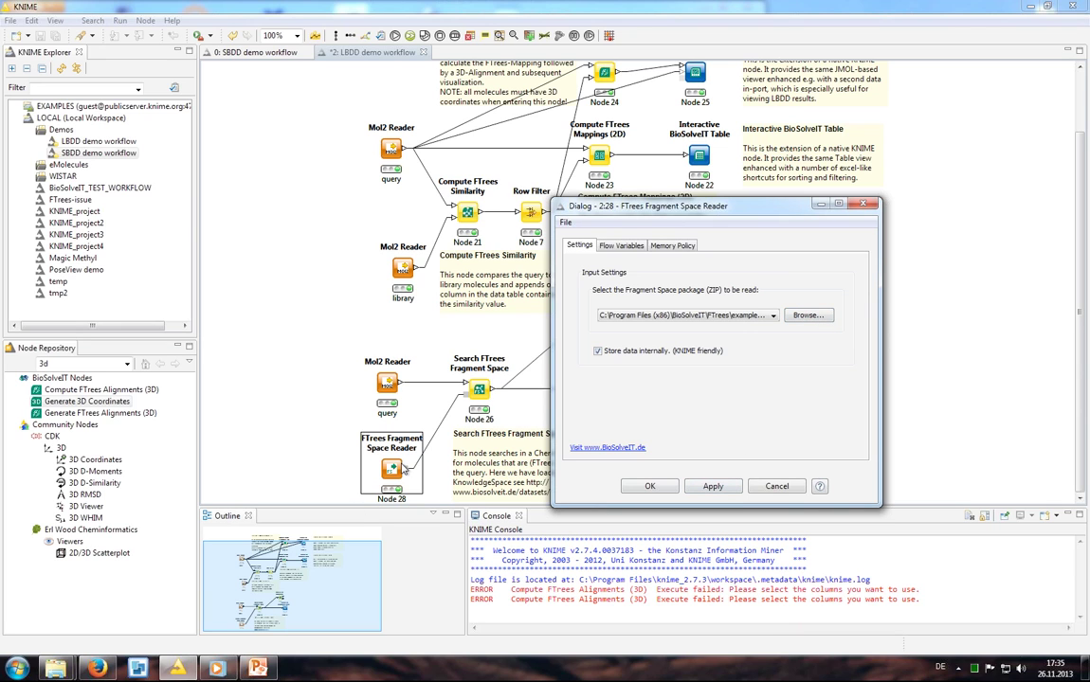
Cancel the FTrees Fragment Space Reader dialog, leaving its settings unchanged.
left_click(777, 486)
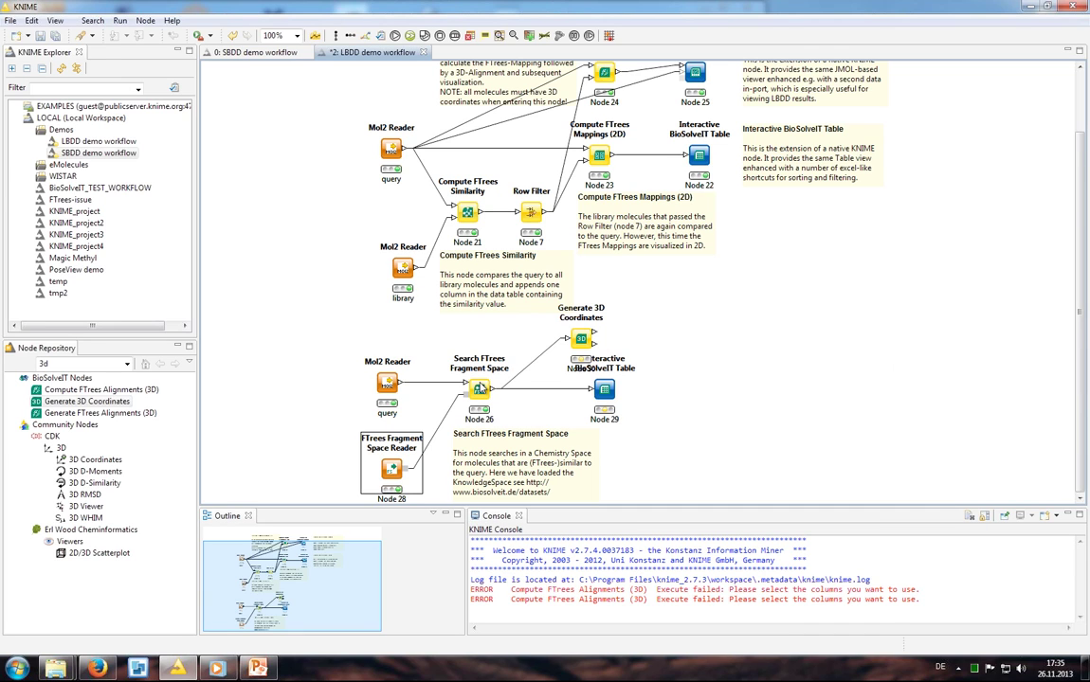
Execute Node 29 with its view, enlarge the results window, inspect hit row 0, then close it.
left_click(604, 391)
right_click(603, 391)
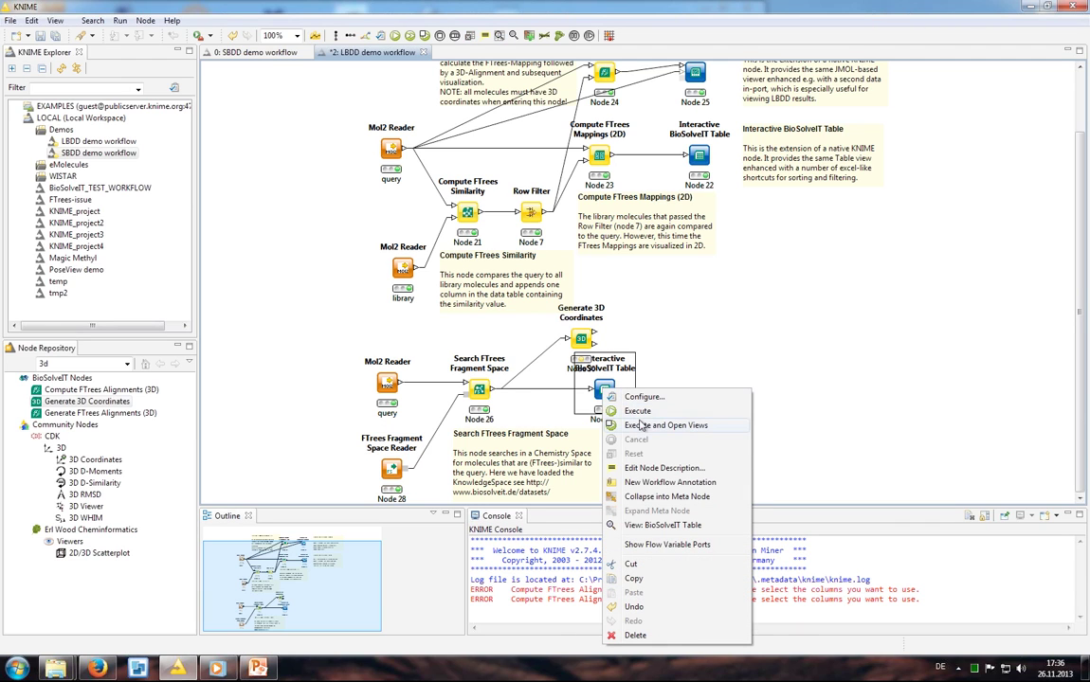
left_click(642, 428)
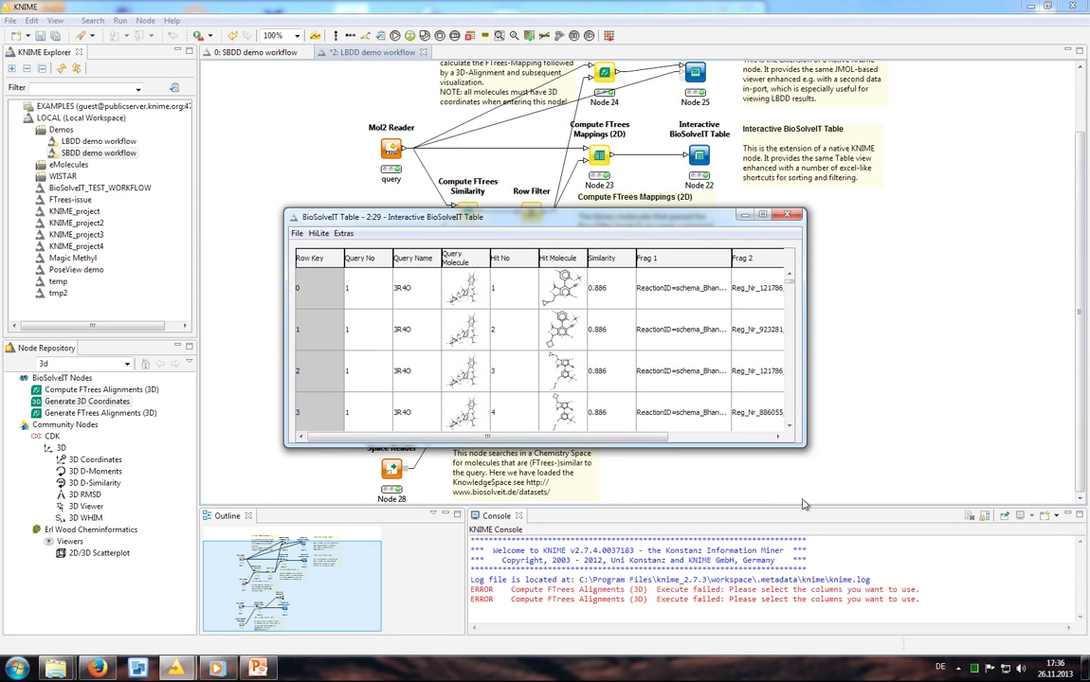
left_click_drag(805, 444, 1023, 576)
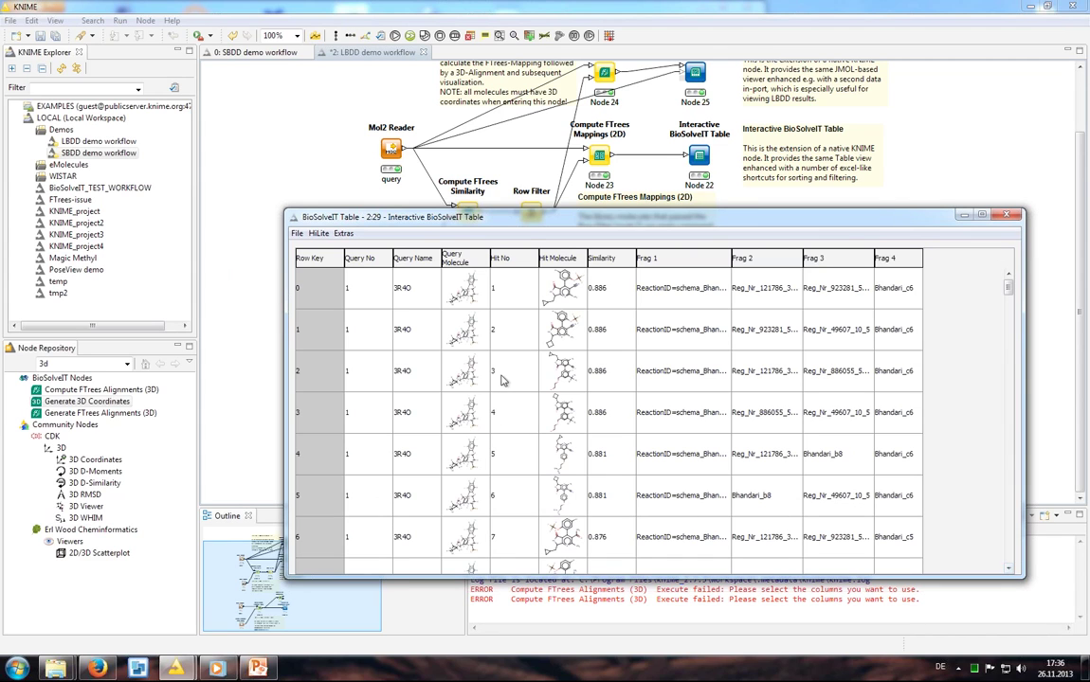
left_click(468, 293)
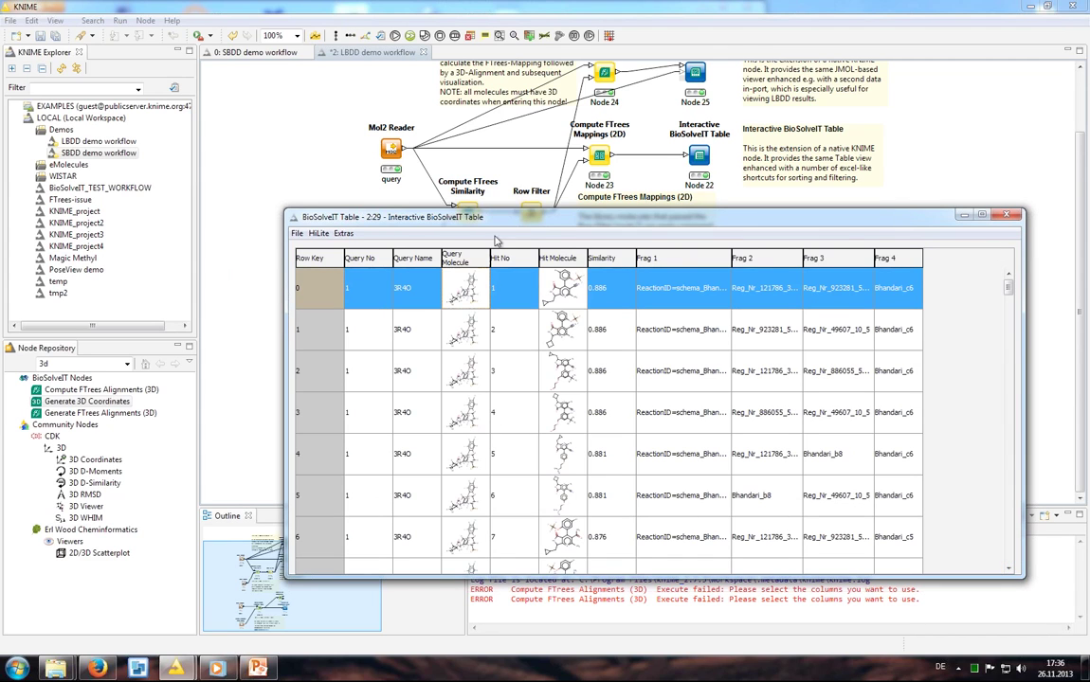
left_click_drag(450, 211, 440, 72)
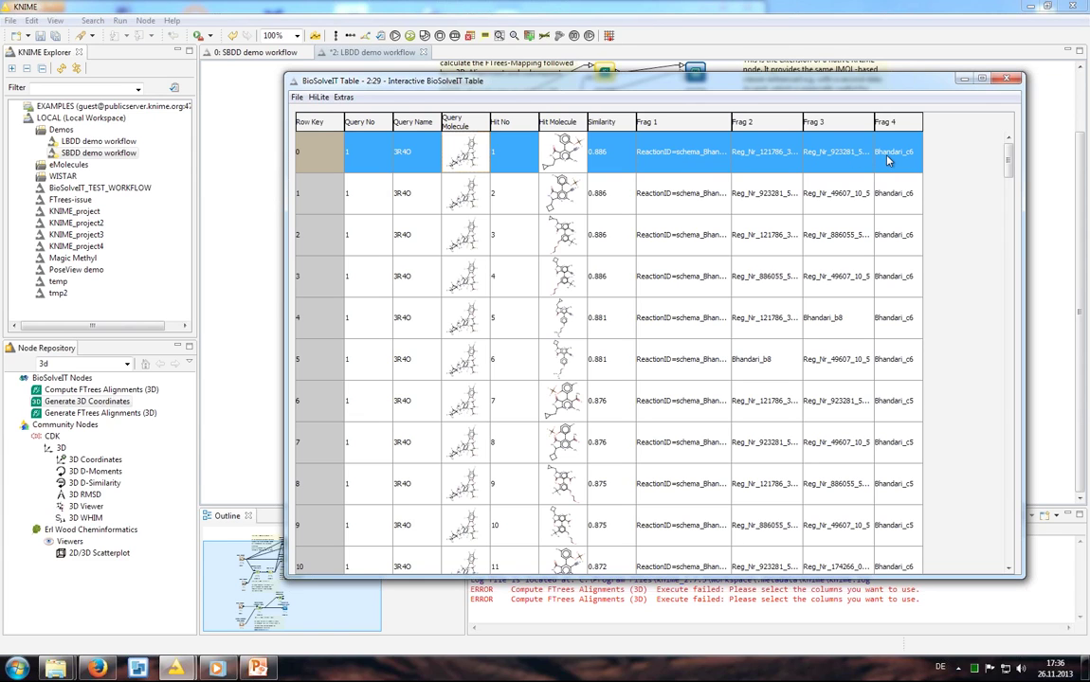
left_click(1010, 81)
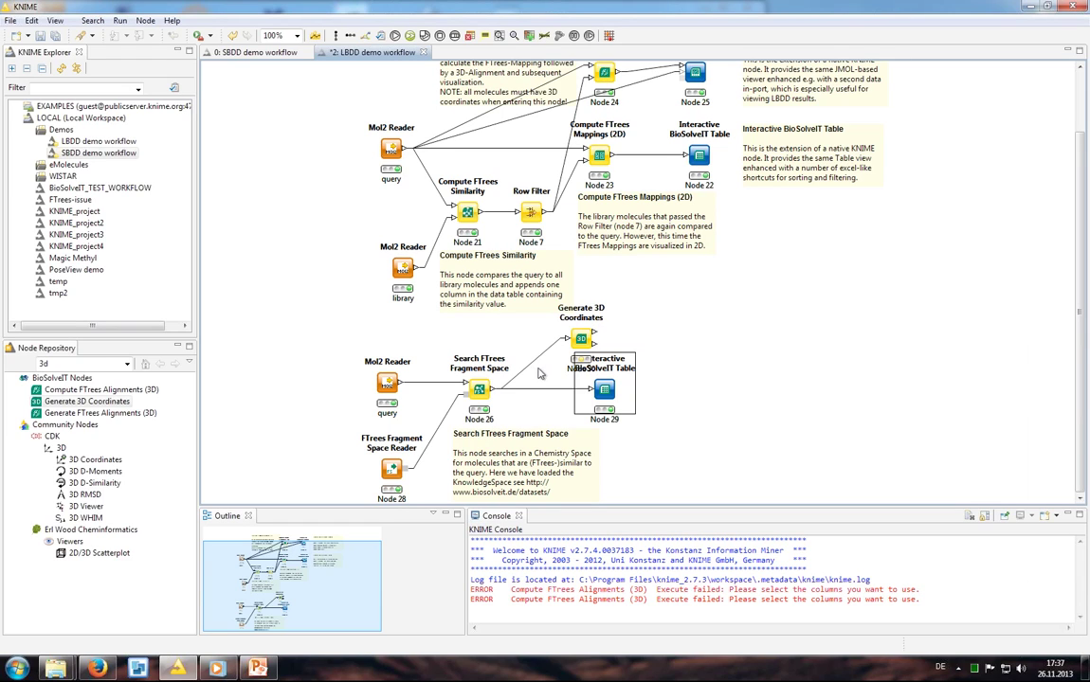
Review the 124-row Search FTrees Fragment Space output, then nudge Generate 3D Coordinates (Node 30) left.
right_click(491, 391)
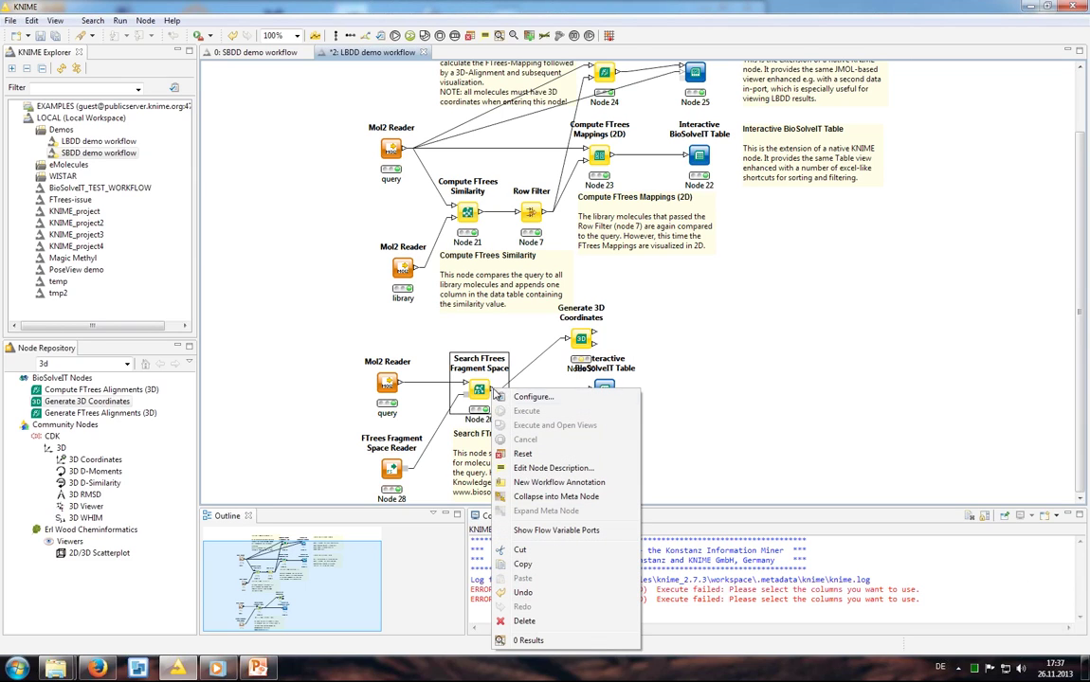
left_click(527, 640)
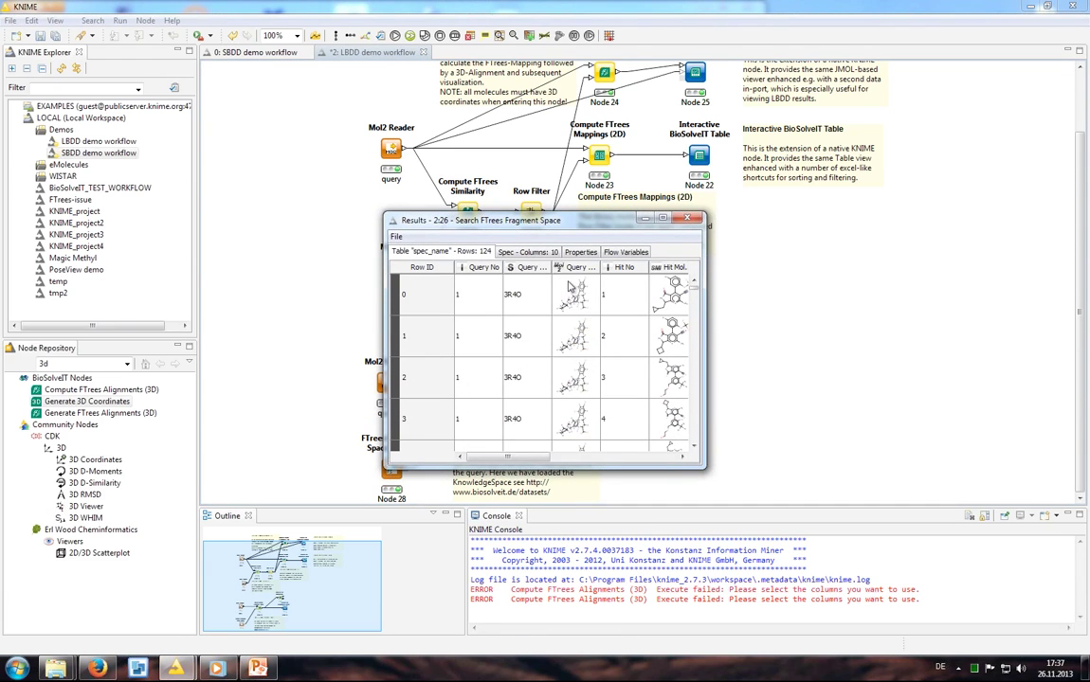
left_click(667, 458)
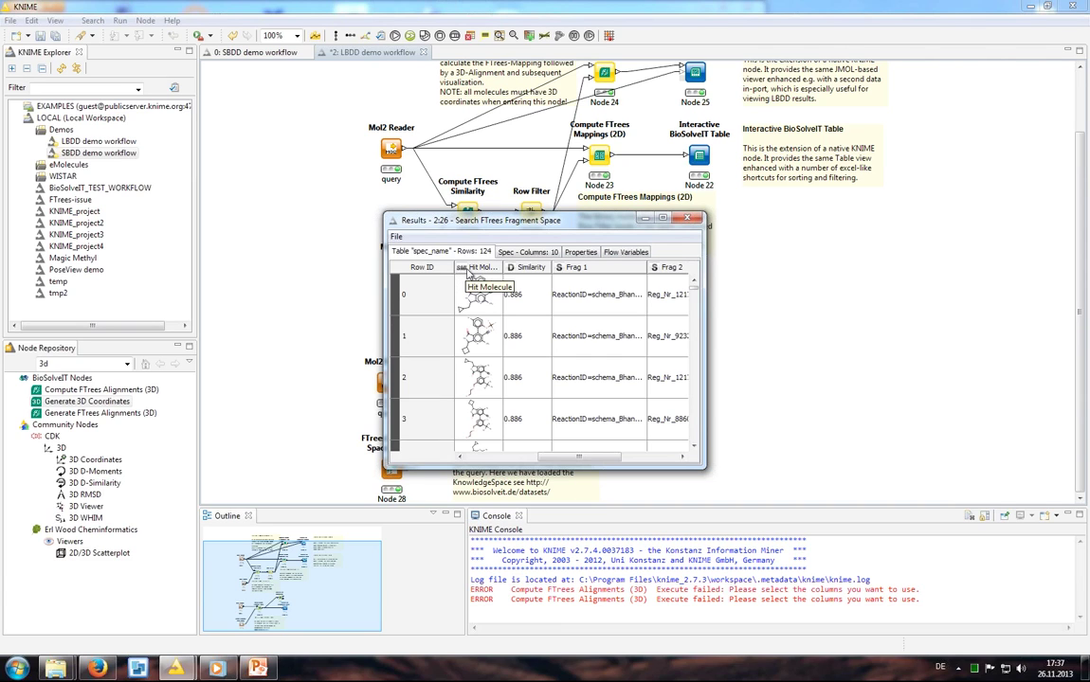
left_click(687, 219)
left_click_drag(583, 348, 554, 348)
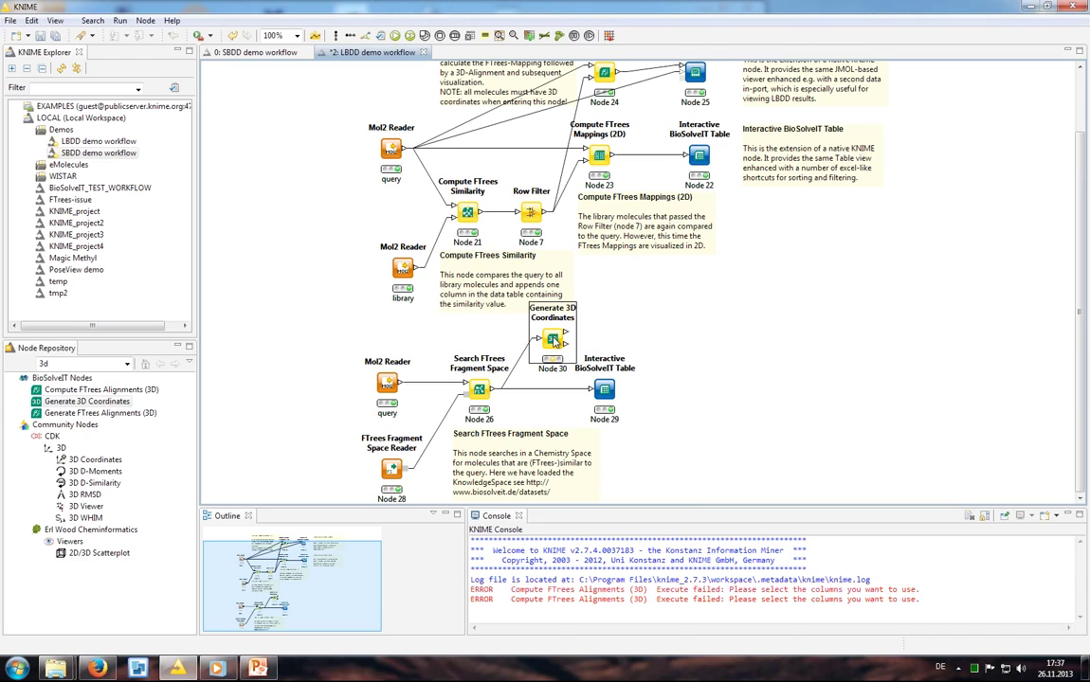
Execute Generate 3D Coordinates (Node 30) and delete the trial connection drawn up to Node 24.
right_click(552, 340)
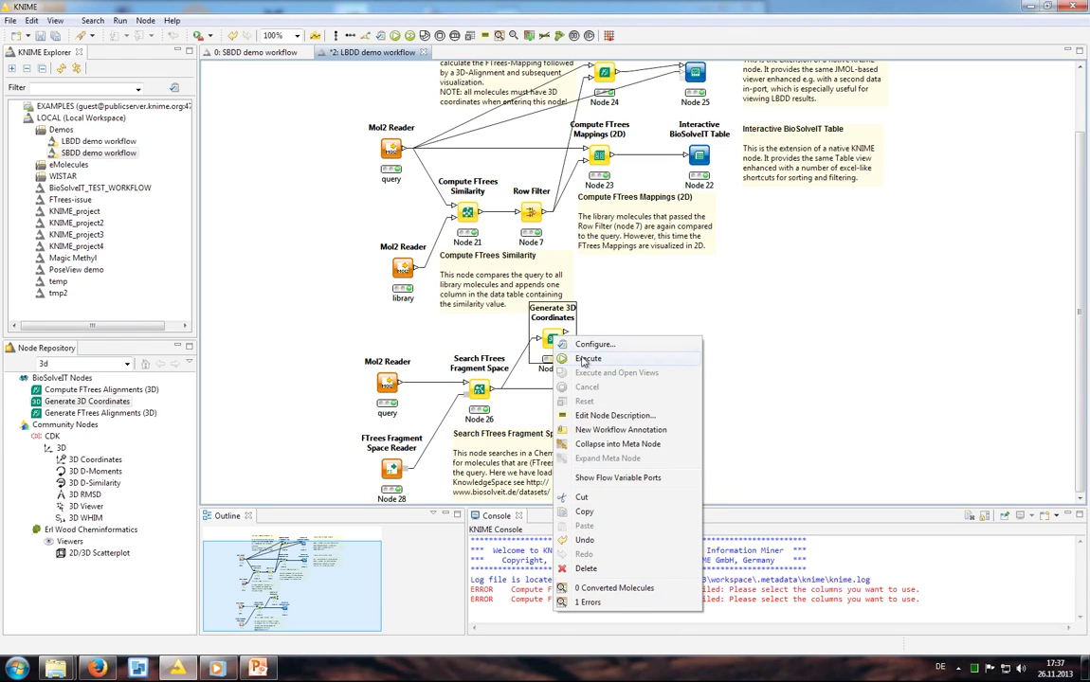
left_click(585, 360)
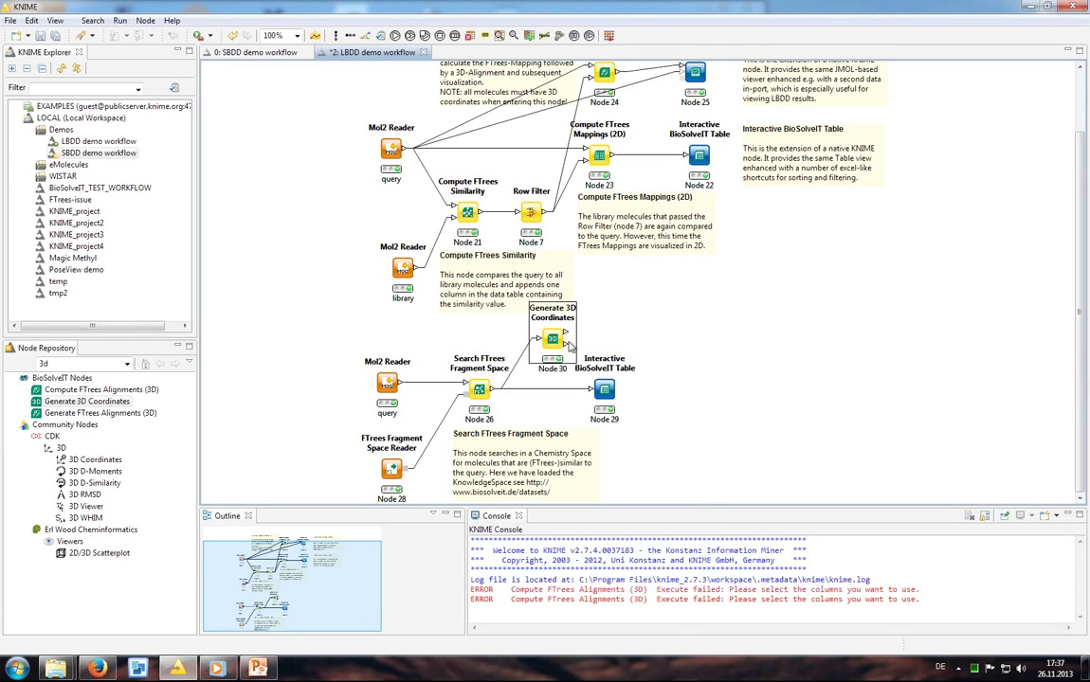
scroll(663, 322, "up", 3)
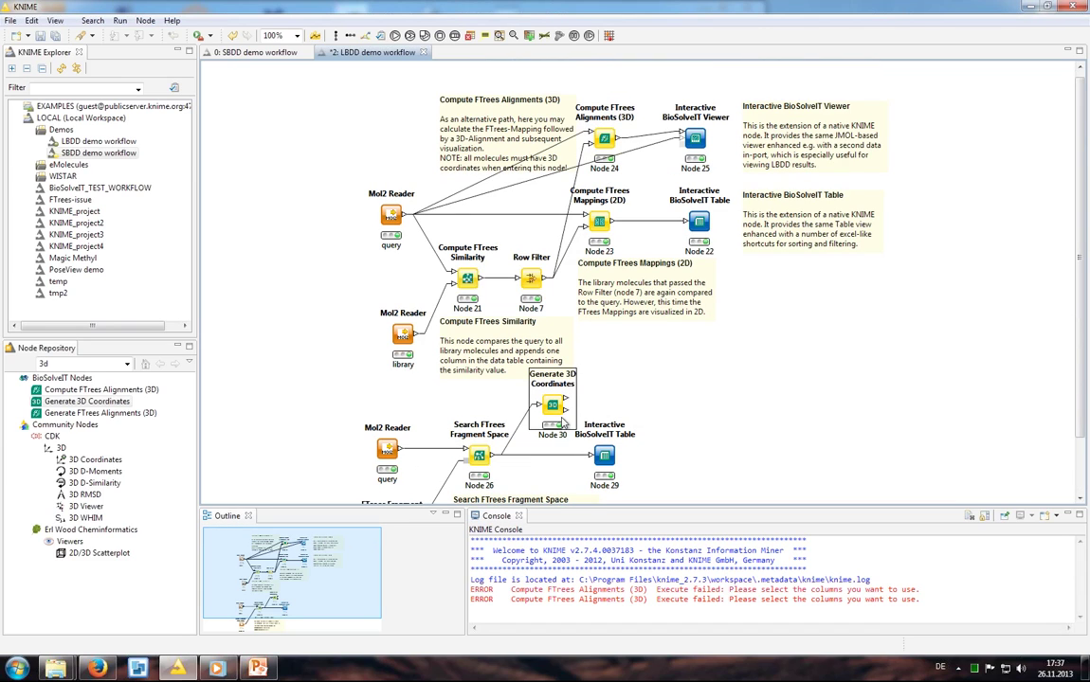
left_click_drag(566, 405, 587, 142)
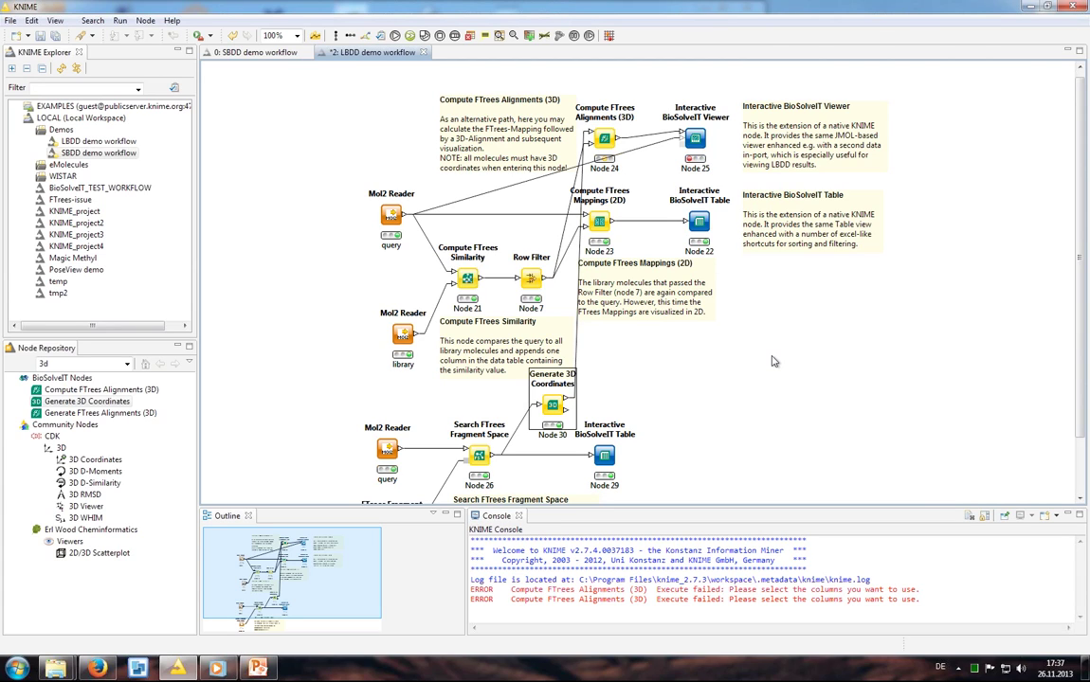
left_click(580, 355)
key("Delete")
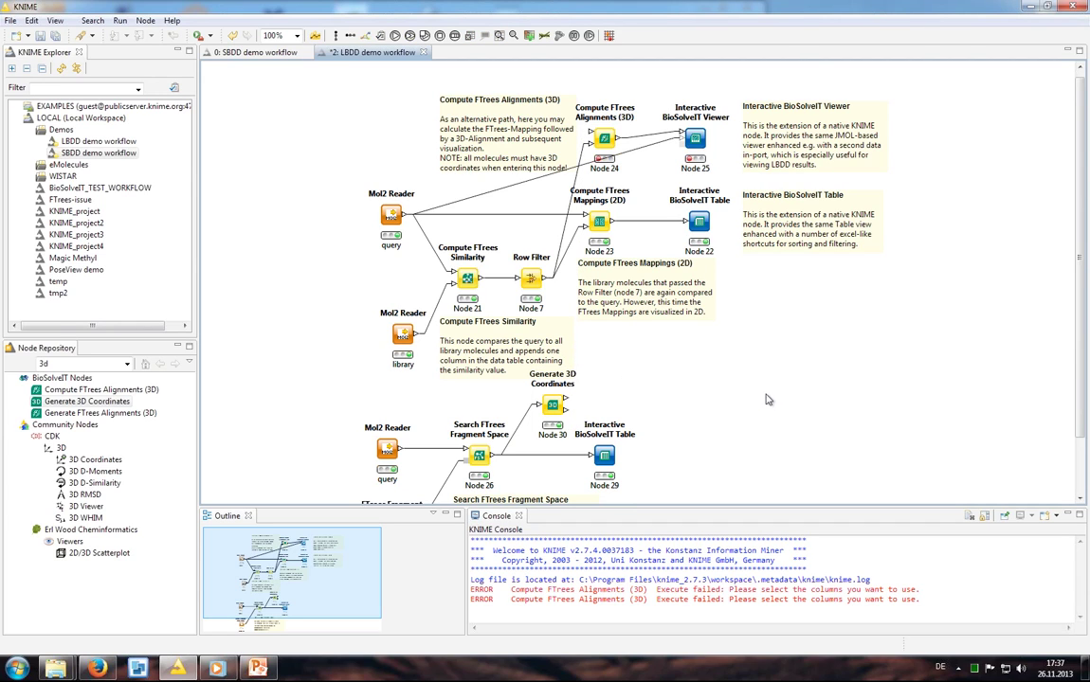
scroll(768, 399, "down", 3)
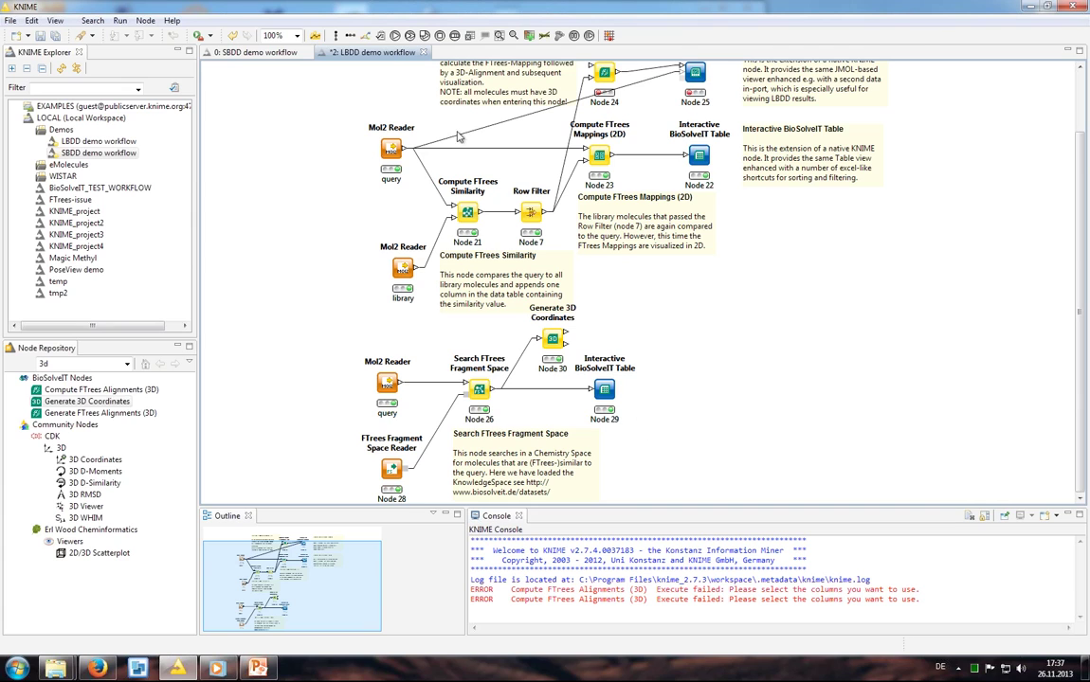
scroll(414, 133, "up", 3)
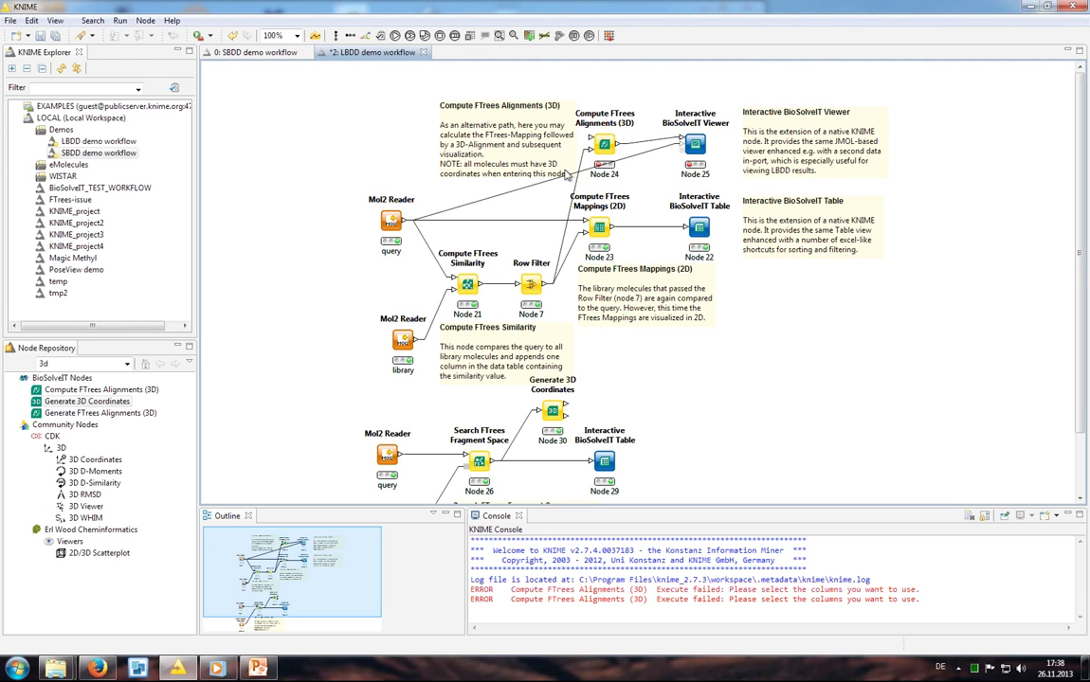
scroll(748, 355, "down", 3)
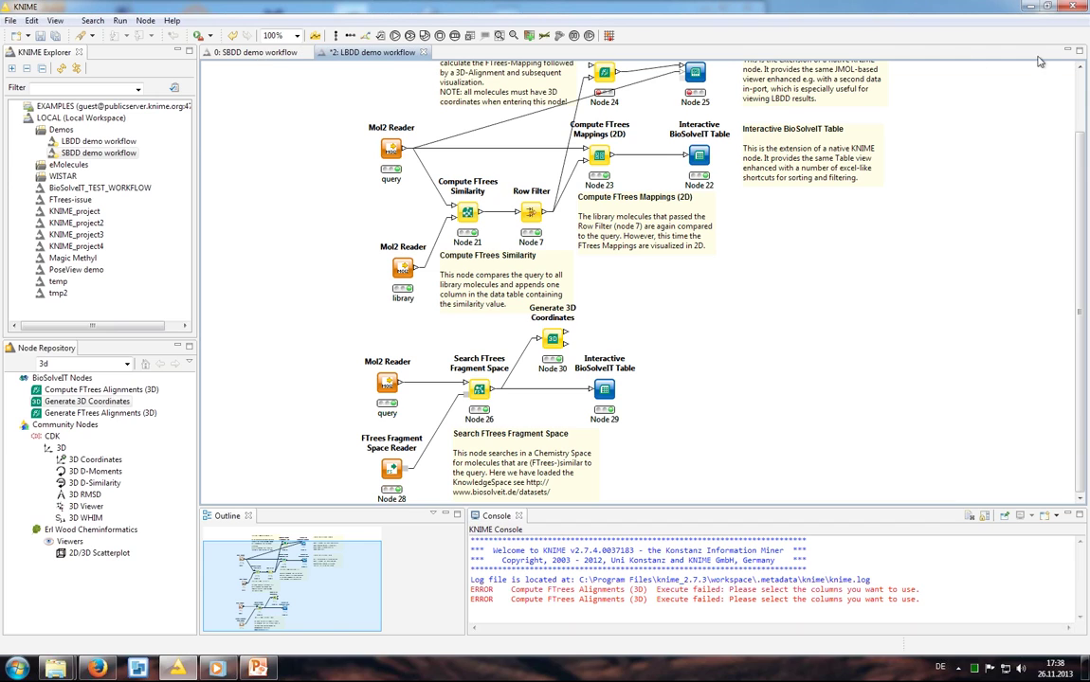
Minimize KNIME and Firefox to reveal the KNIME_12-2012 folder.
left_click(1028, 8)
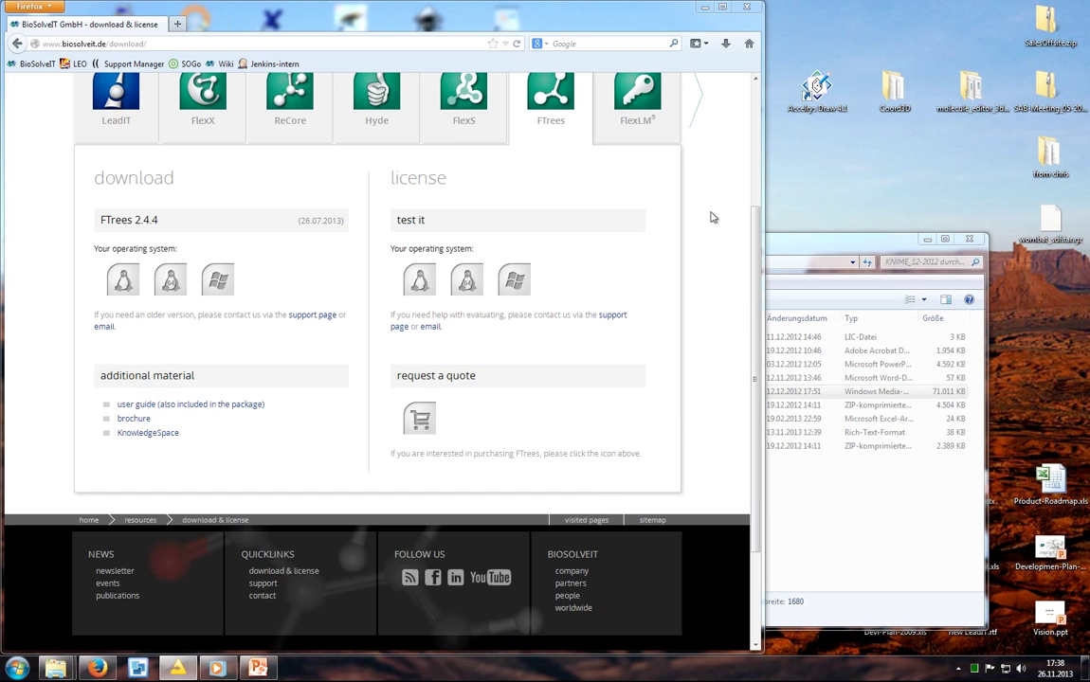
left_click(704, 6)
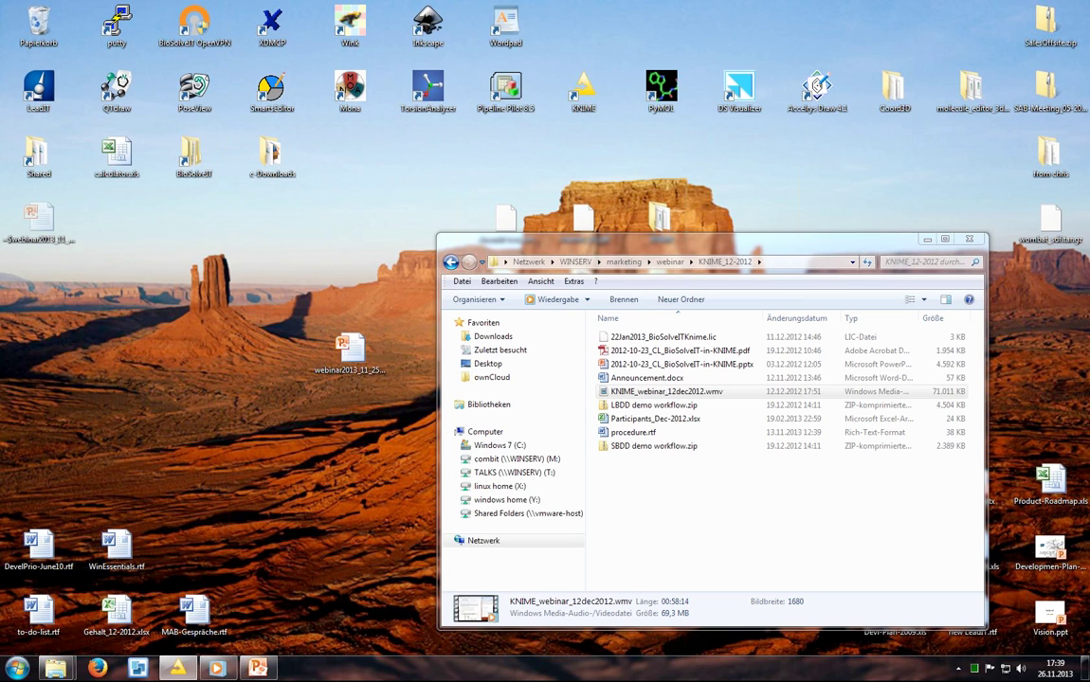
Restore KNIME, view the FTrees Fragment Space Reader settings without changes, then minimize KNIME again.
left_click(176, 669)
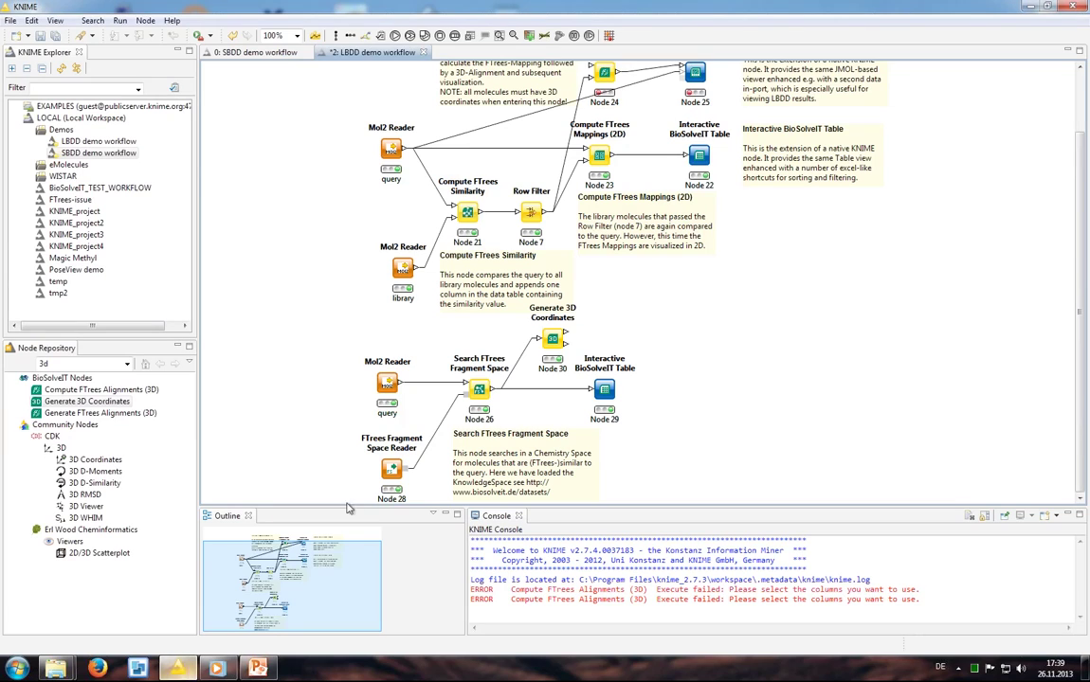
right_click(398, 465)
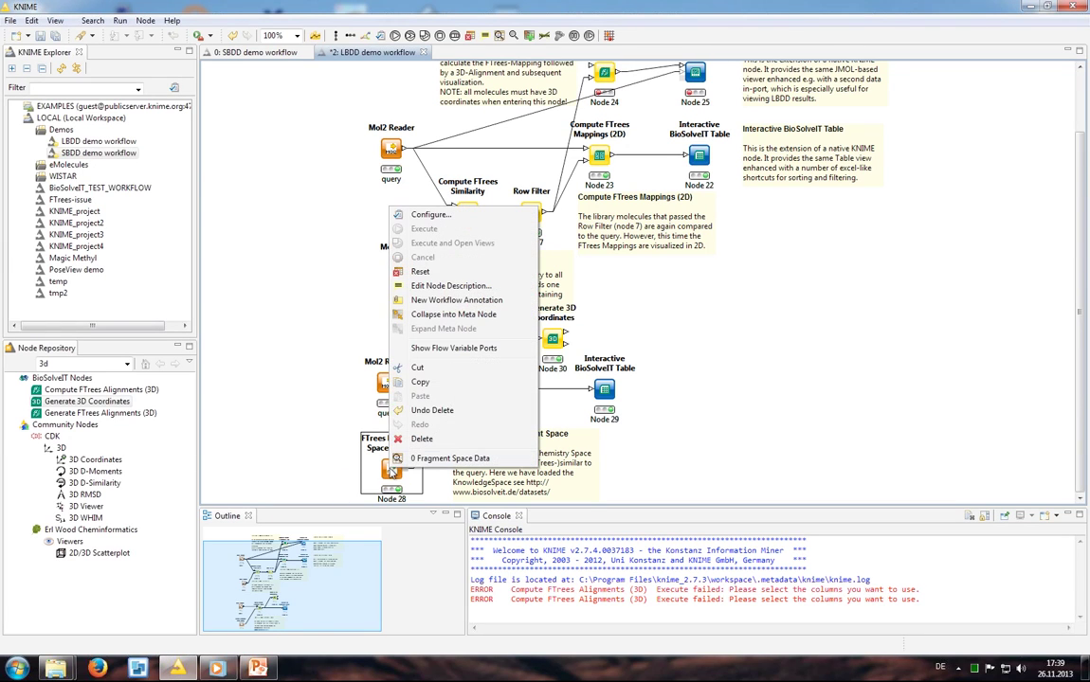
left_click(417, 214)
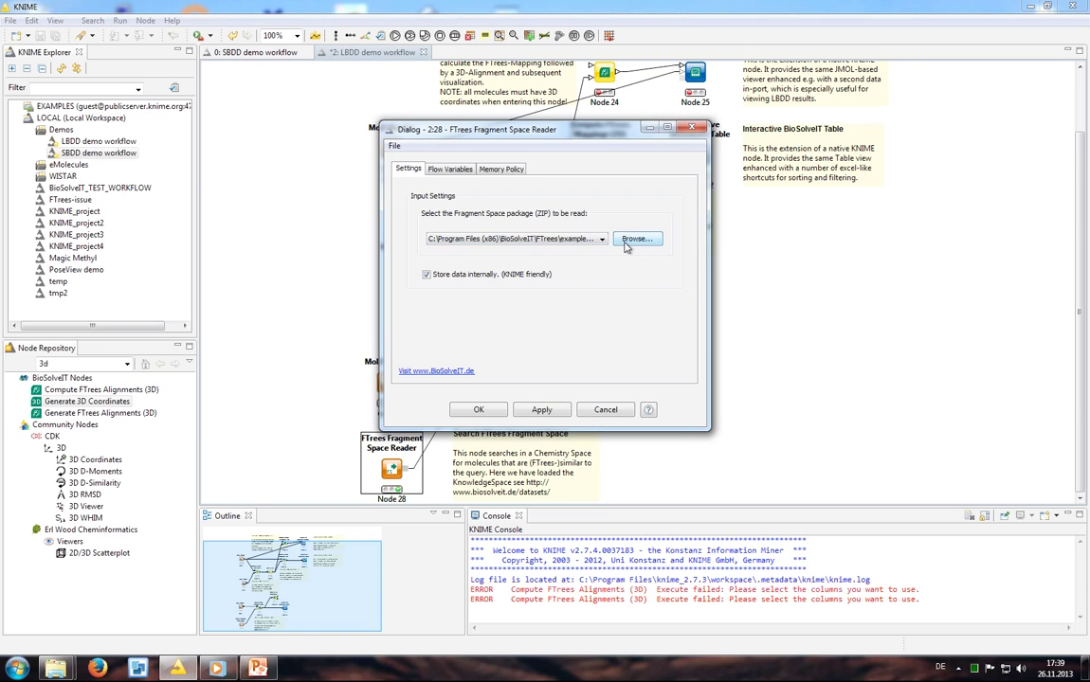
left_click(606, 409)
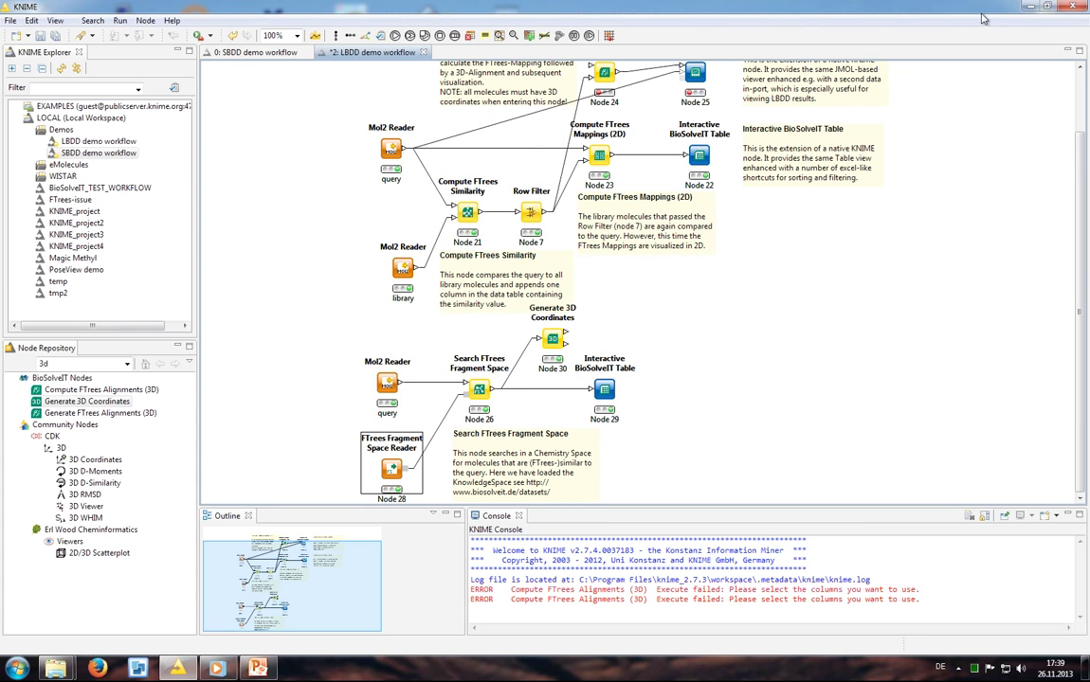
left_click(1028, 8)
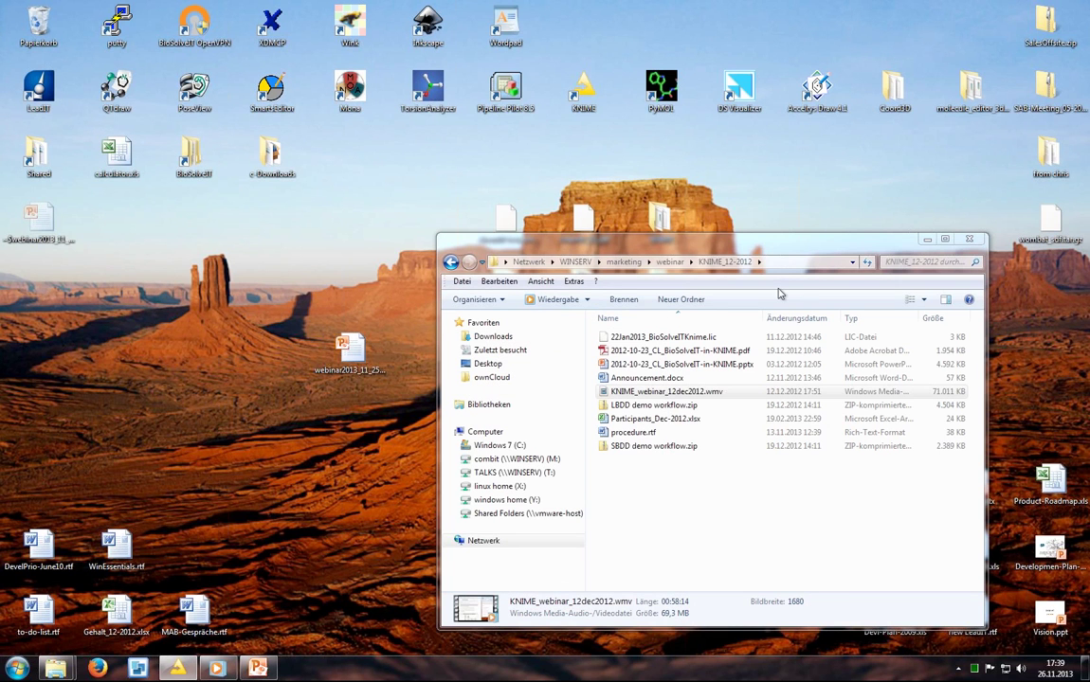
Return to PowerPoint, pass slide 5 'How do we search?', and present slide 6 'LBDD Demo!' full screen.
left_click(258, 669)
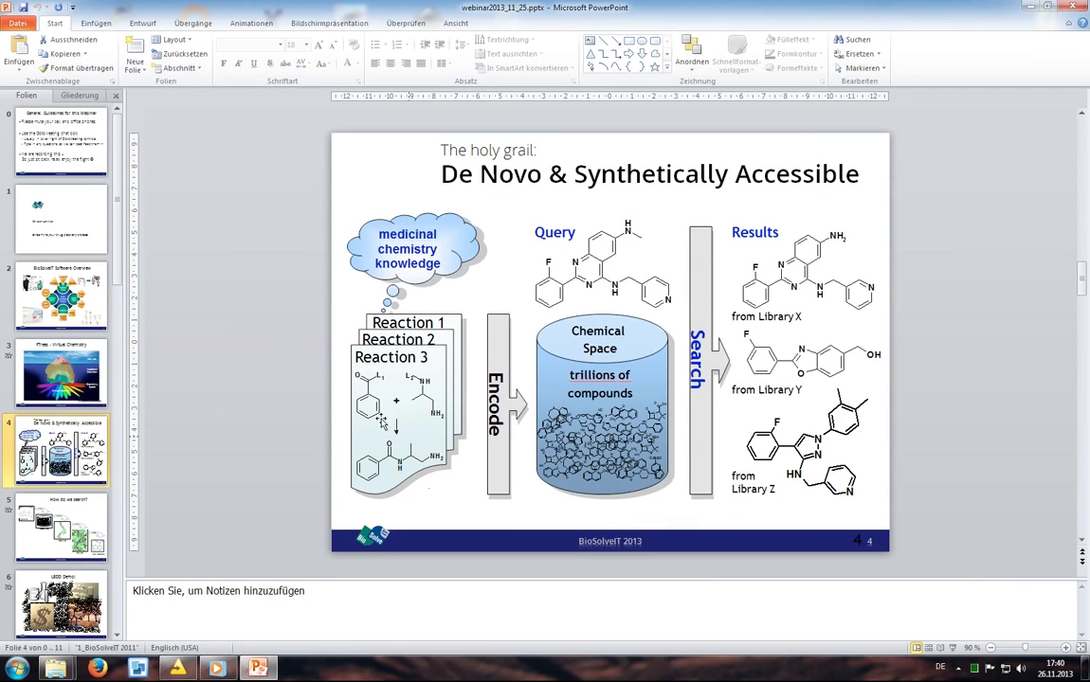
left_click(47, 491)
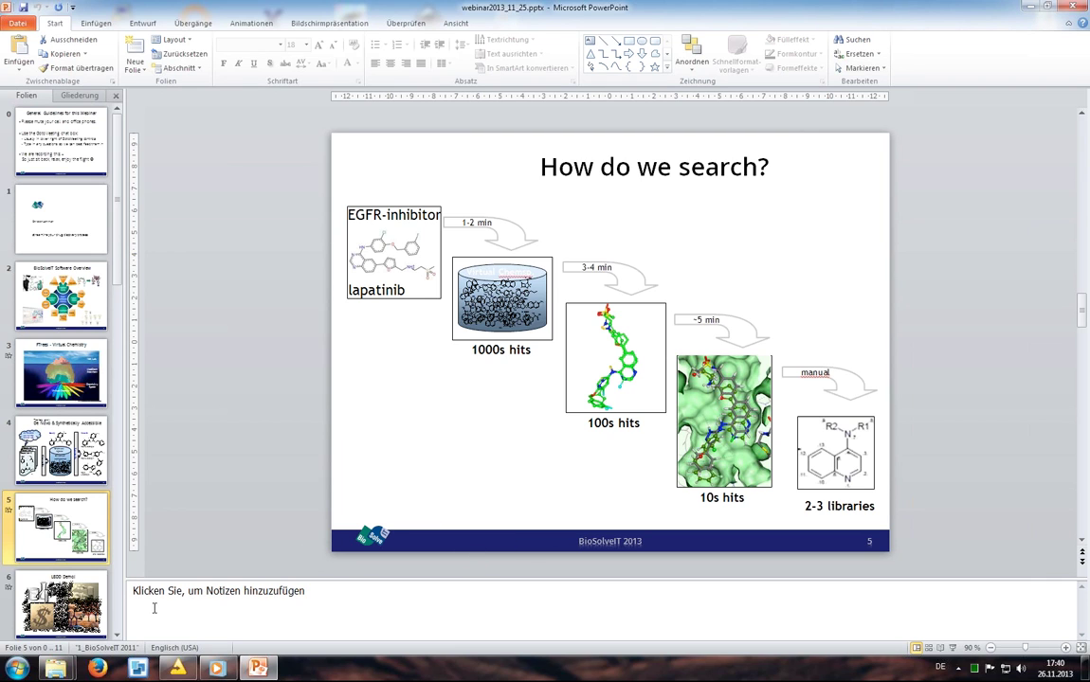
left_click(57, 601)
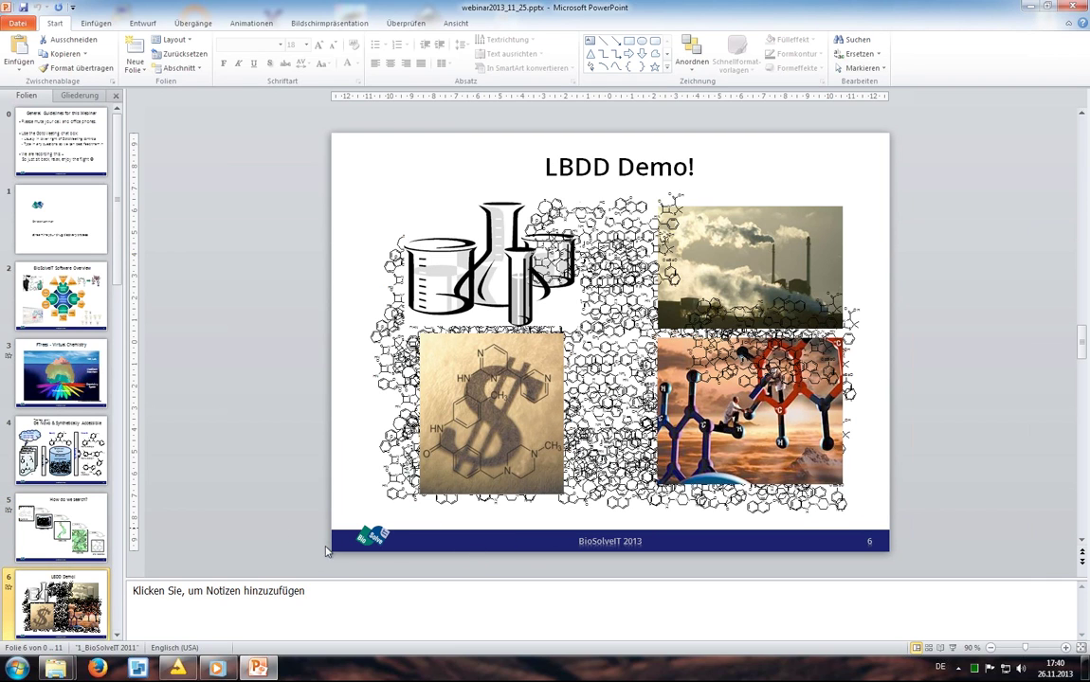
left_click(952, 647)
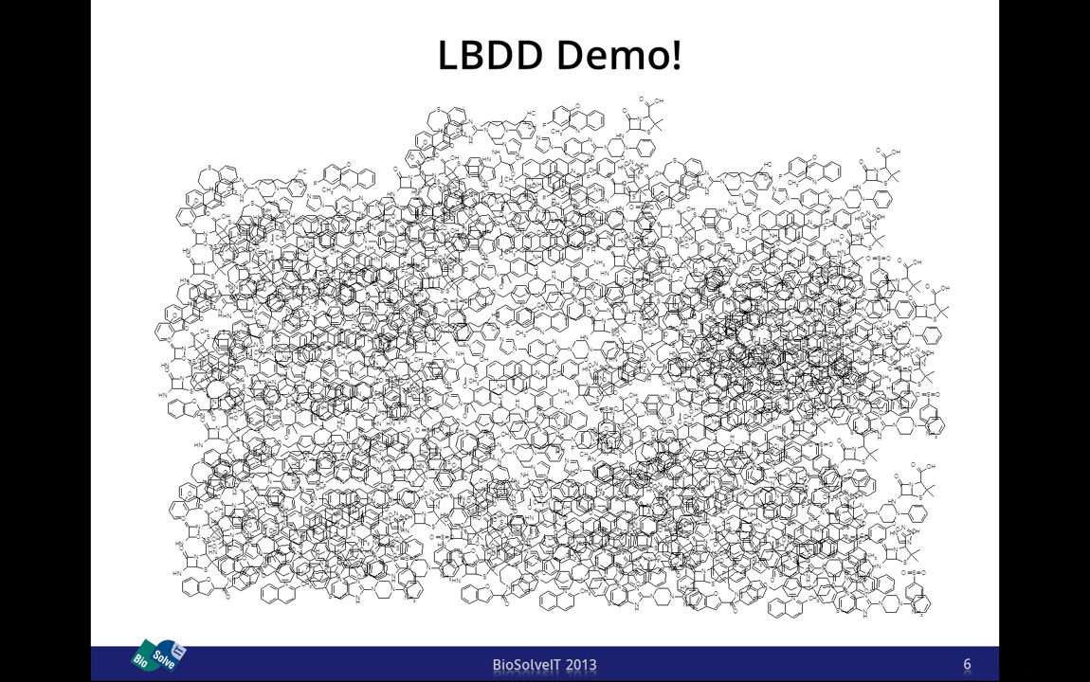
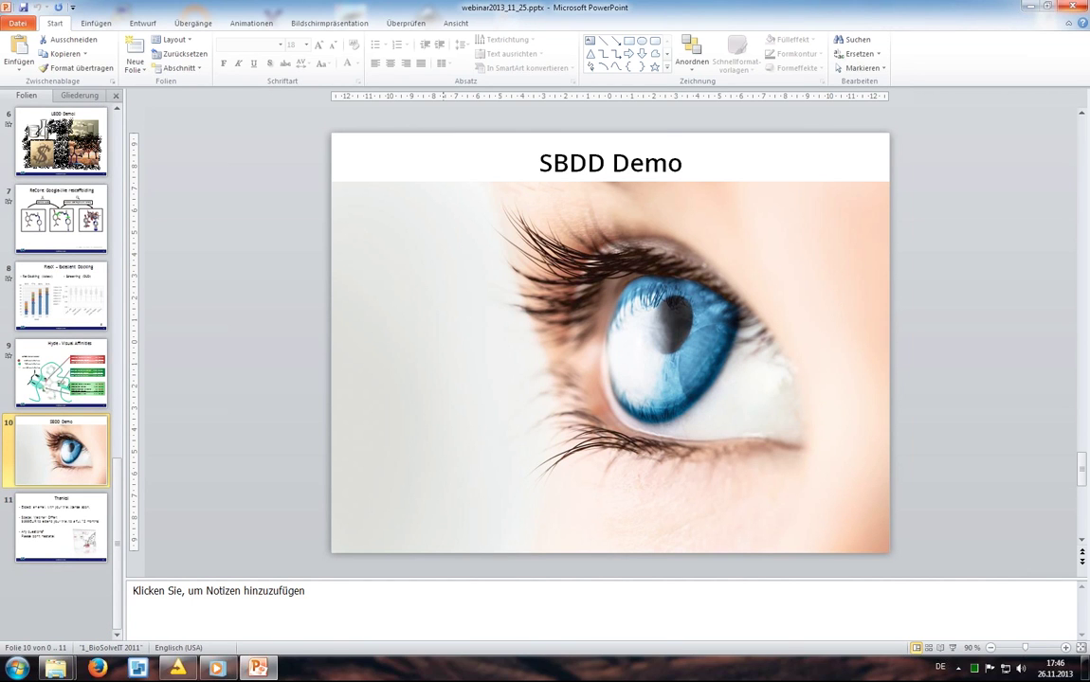
Minimize the PowerPoint slideshow and bring the KNIME LBDD demo workflow to the front.
left_click(1027, 9)
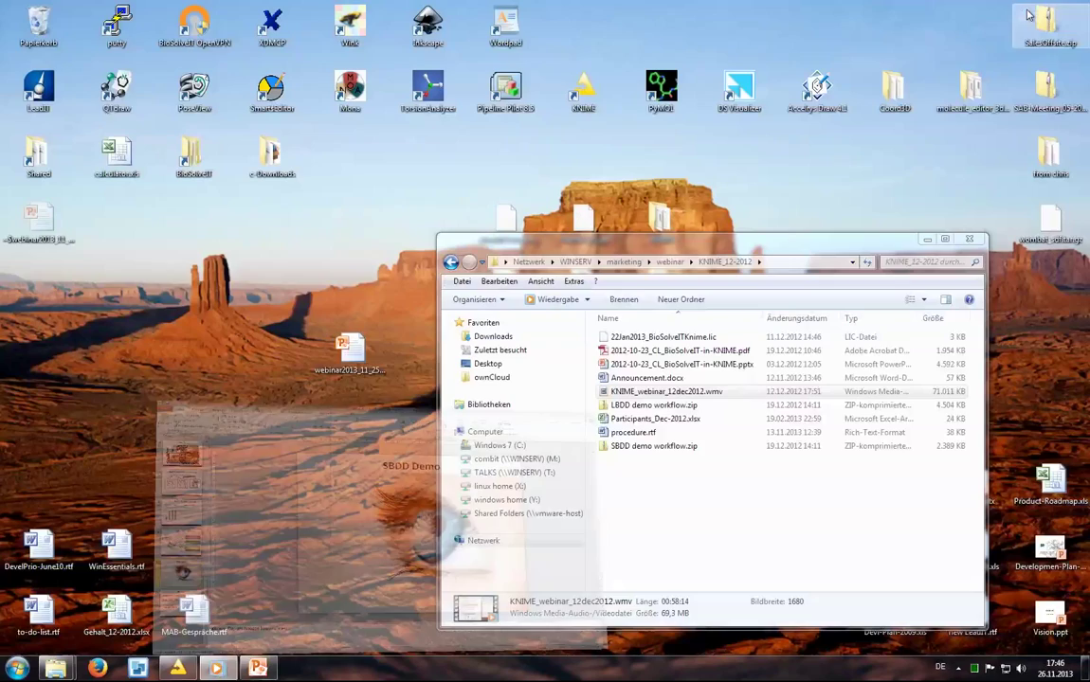
left_click(178, 669)
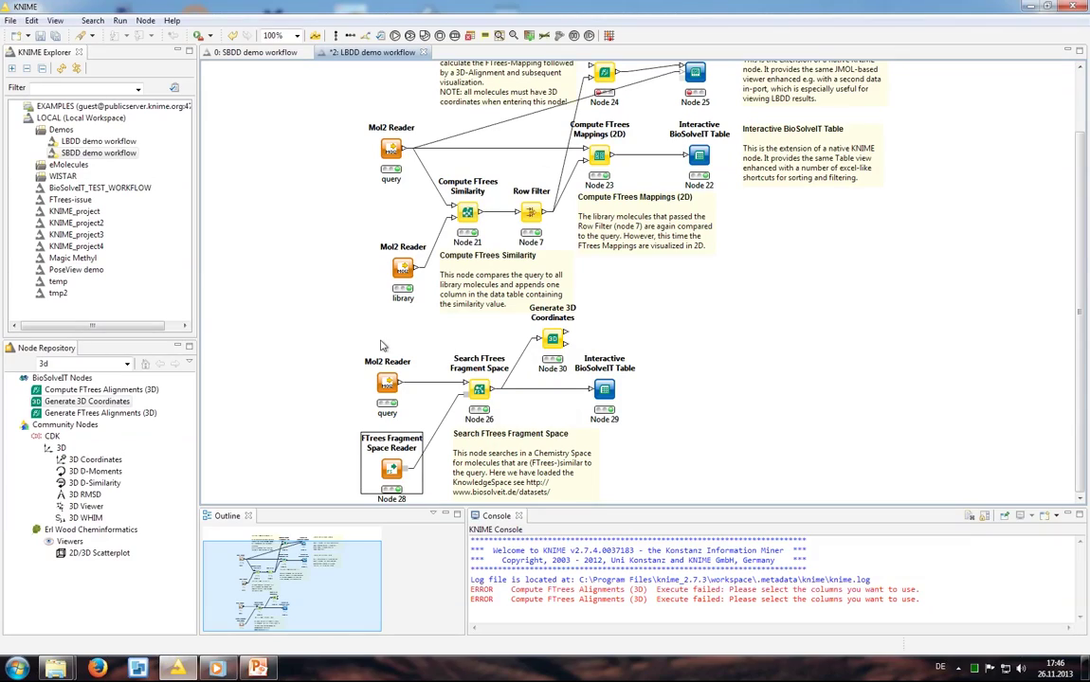
In the SBDD demo workflow, reset and re-execute the Prepare Receptor with LeadIT node.
left_click(254, 54)
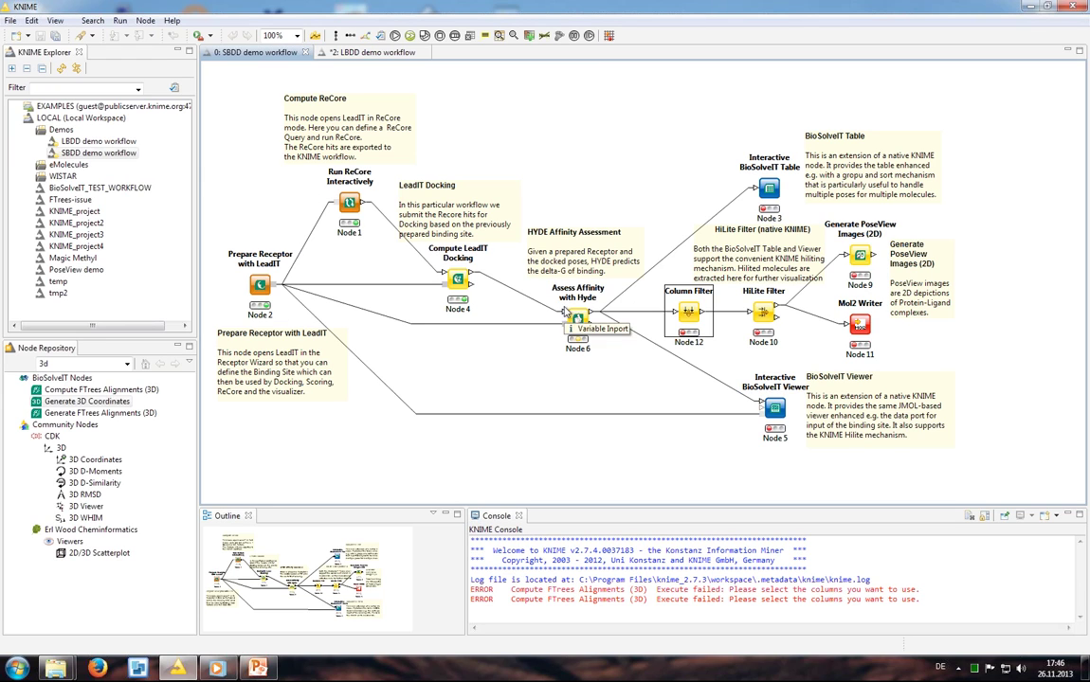
right_click(266, 288)
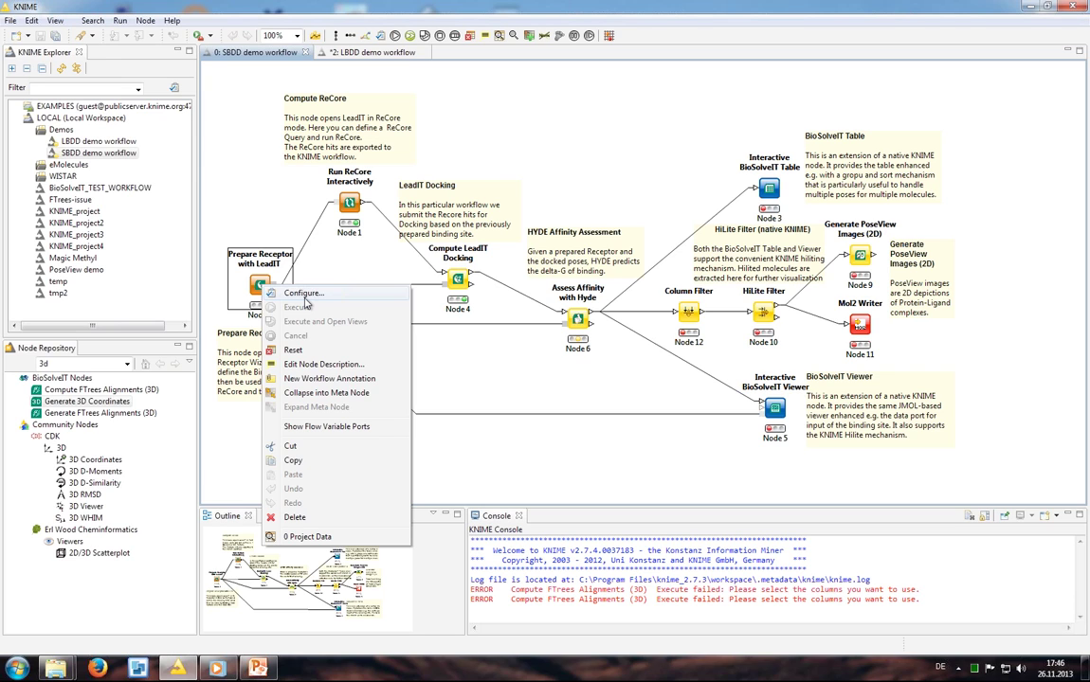
left_click(299, 351)
right_click(263, 285)
left_click(298, 305)
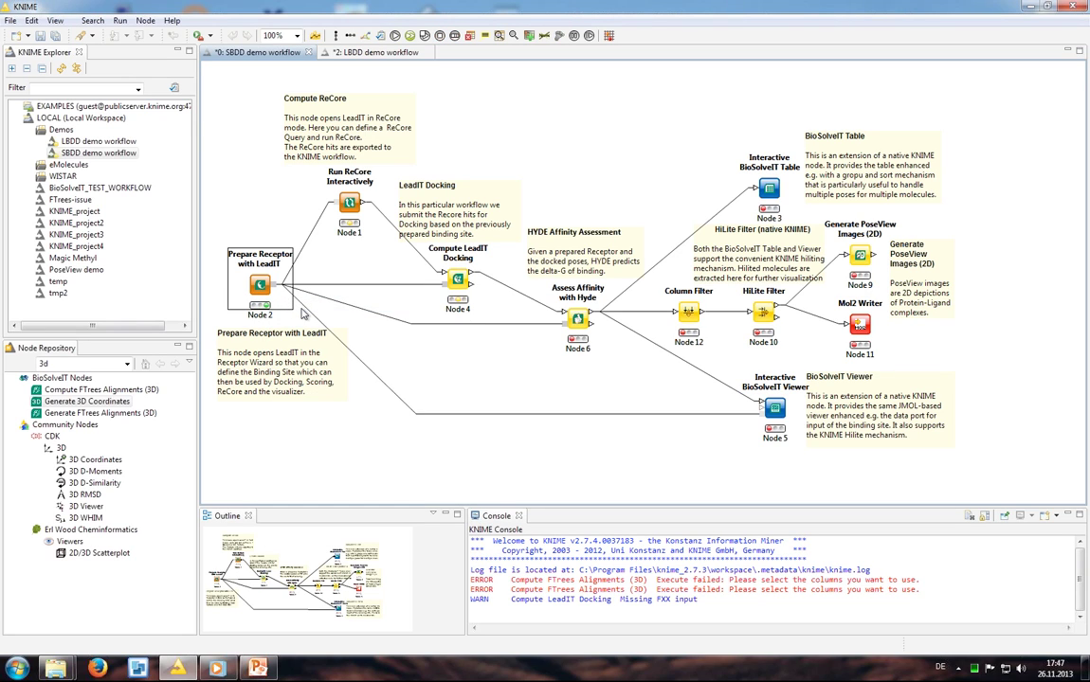
Open the Prepare Receptor node's settings and start a new LeadIT receptor project.
right_click(261, 287)
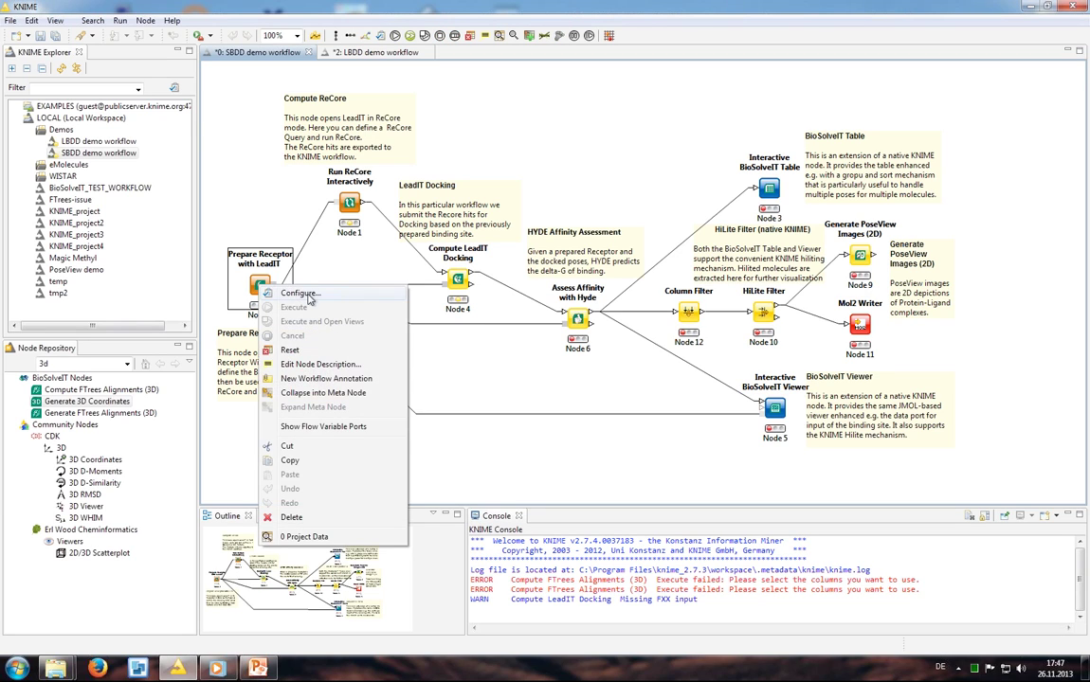
left_click(301, 294)
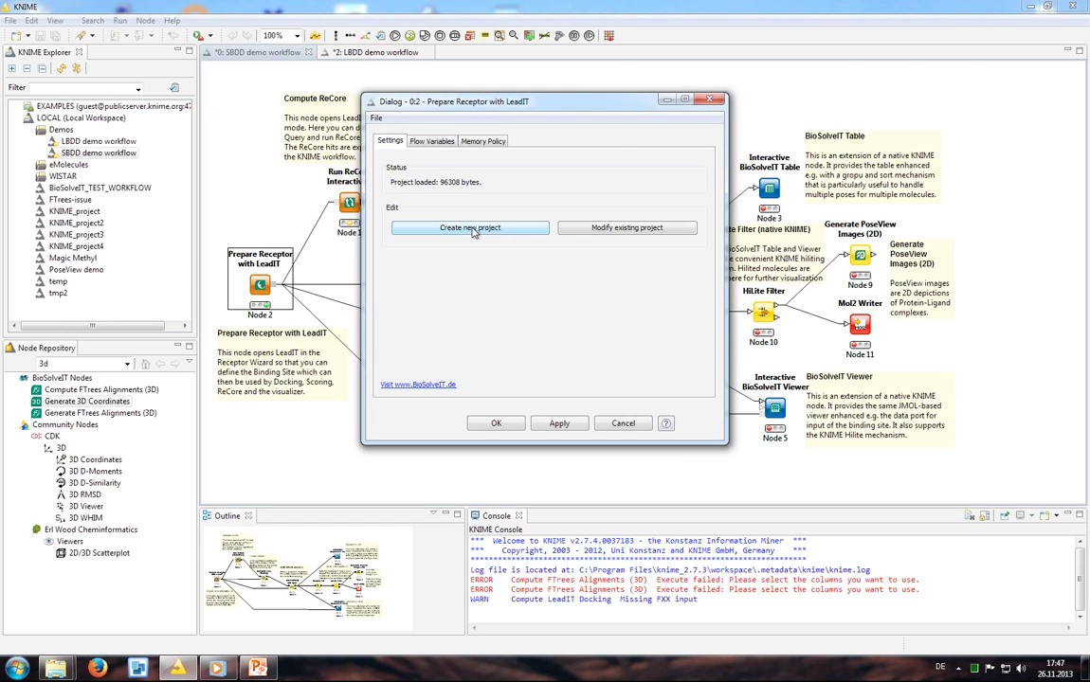
left_click(470, 229)
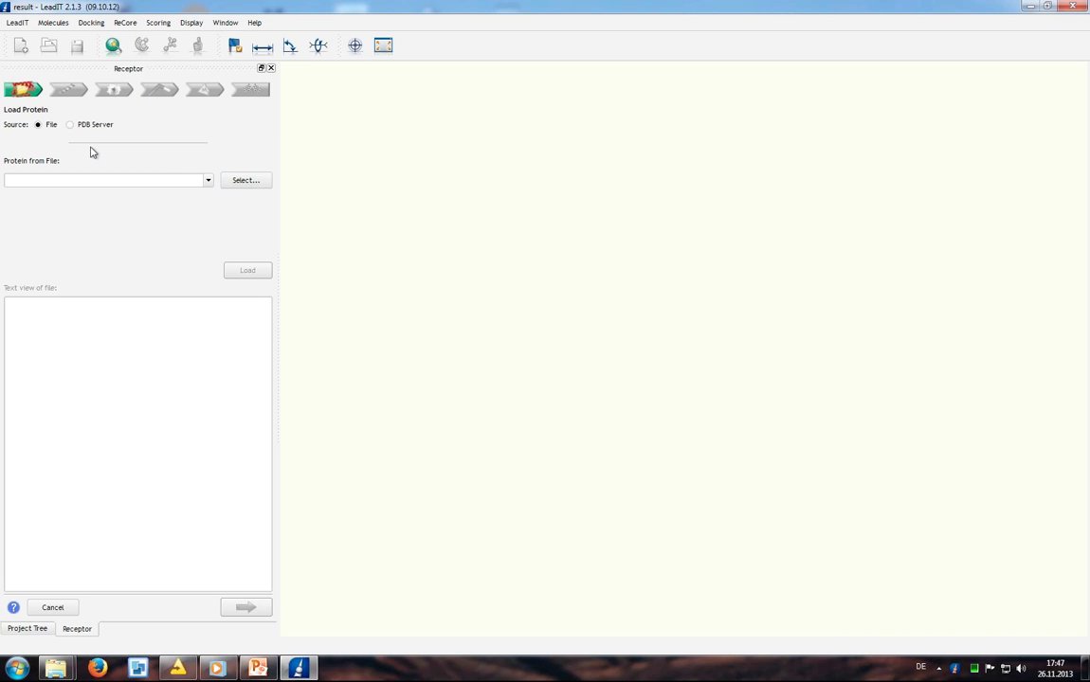
Load 1stp.pdb as the protein and advance to receptor component selection.
left_click(244, 184)
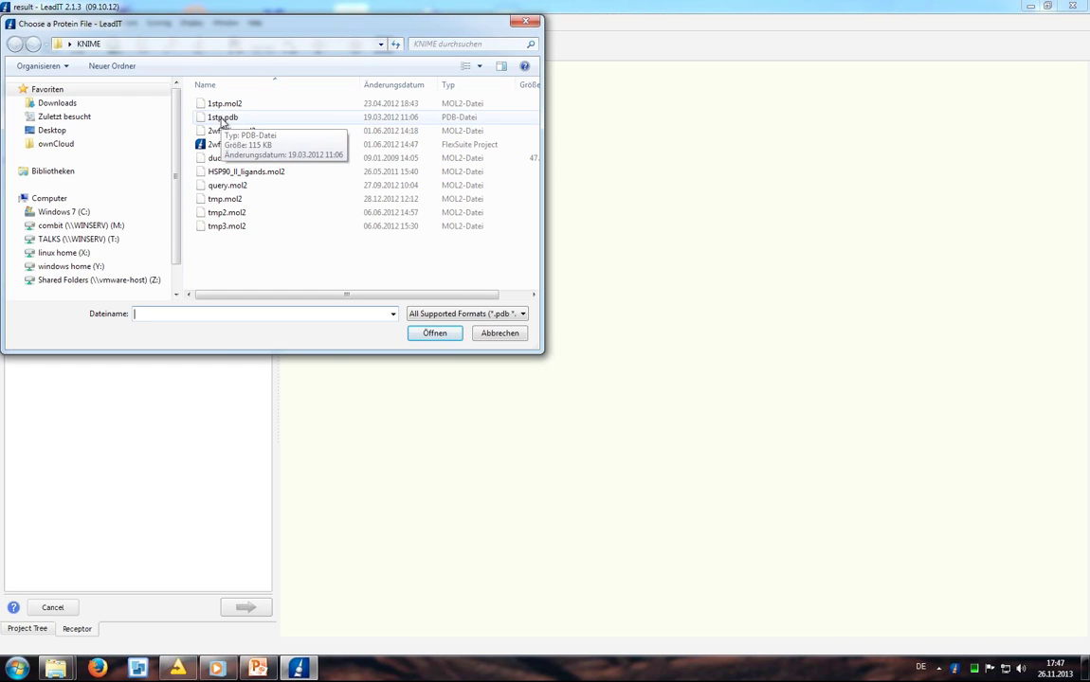
left_click(223, 118)
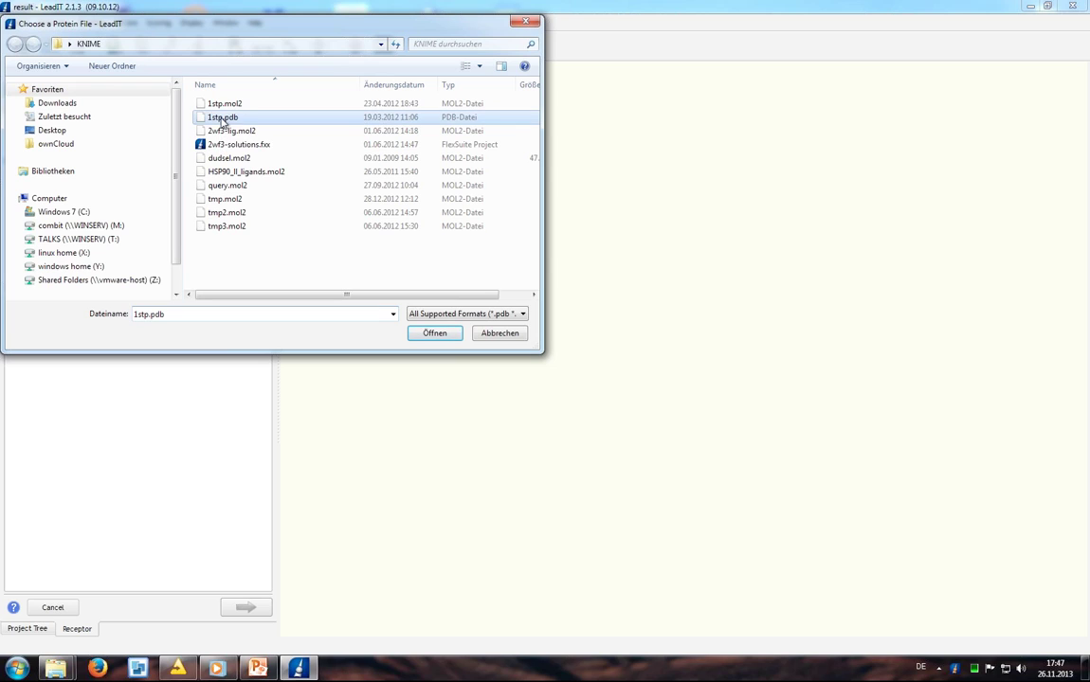
left_click(434, 333)
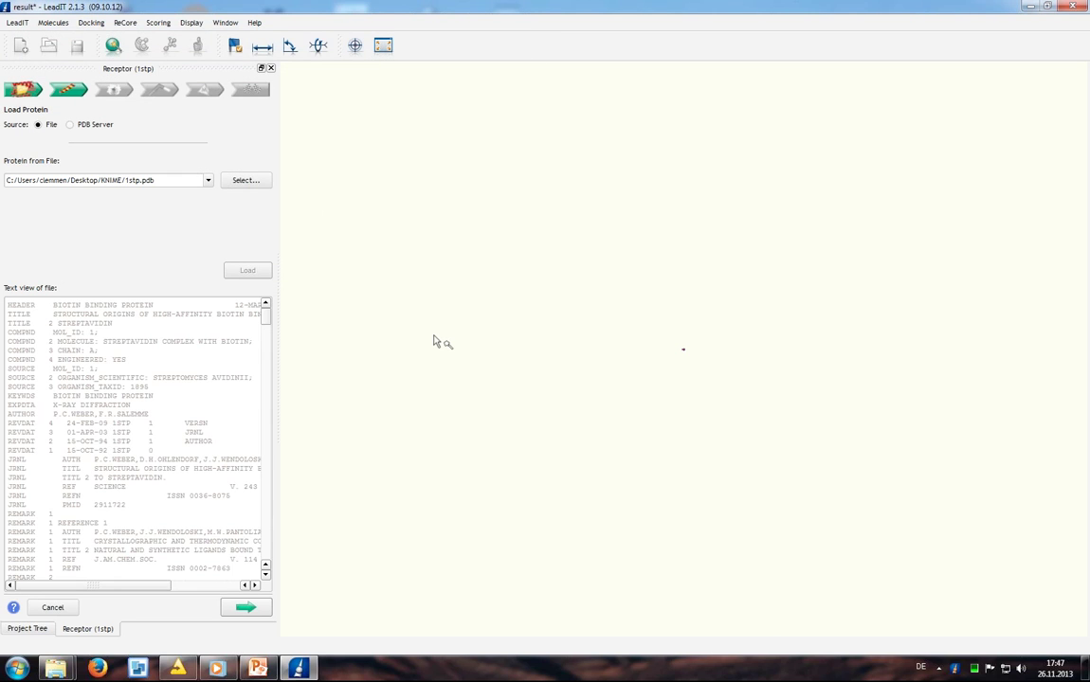
left_click(248, 608)
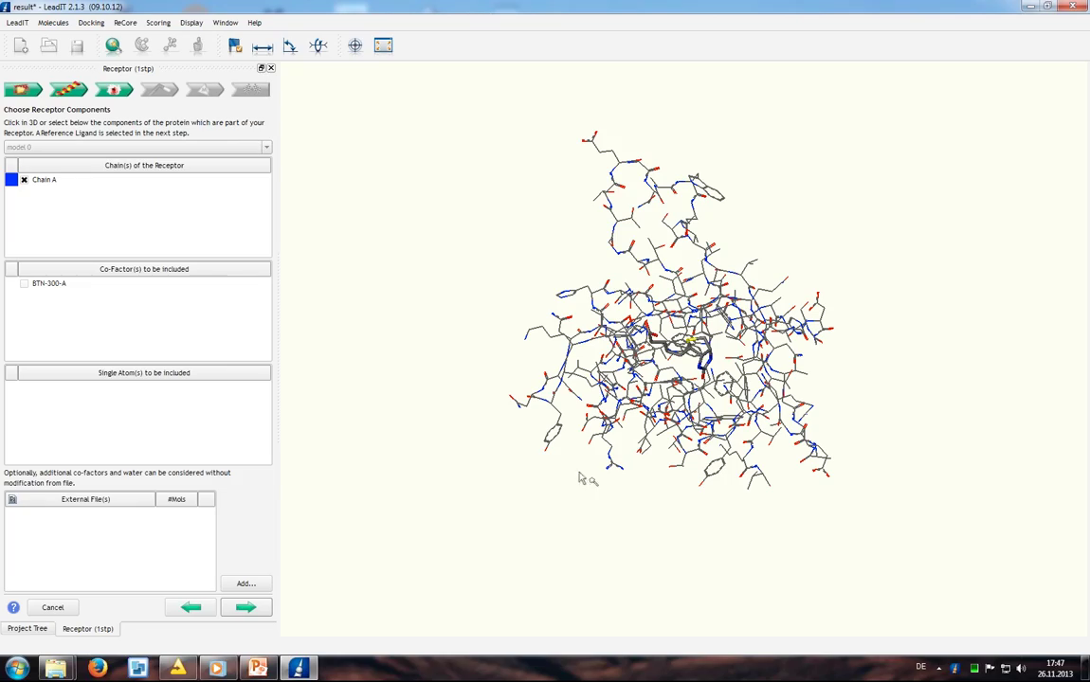
Keep Chain A and set the binding site around BTN-300-A with a 6.50 Å radius.
left_click_drag(526, 431, 698, 544)
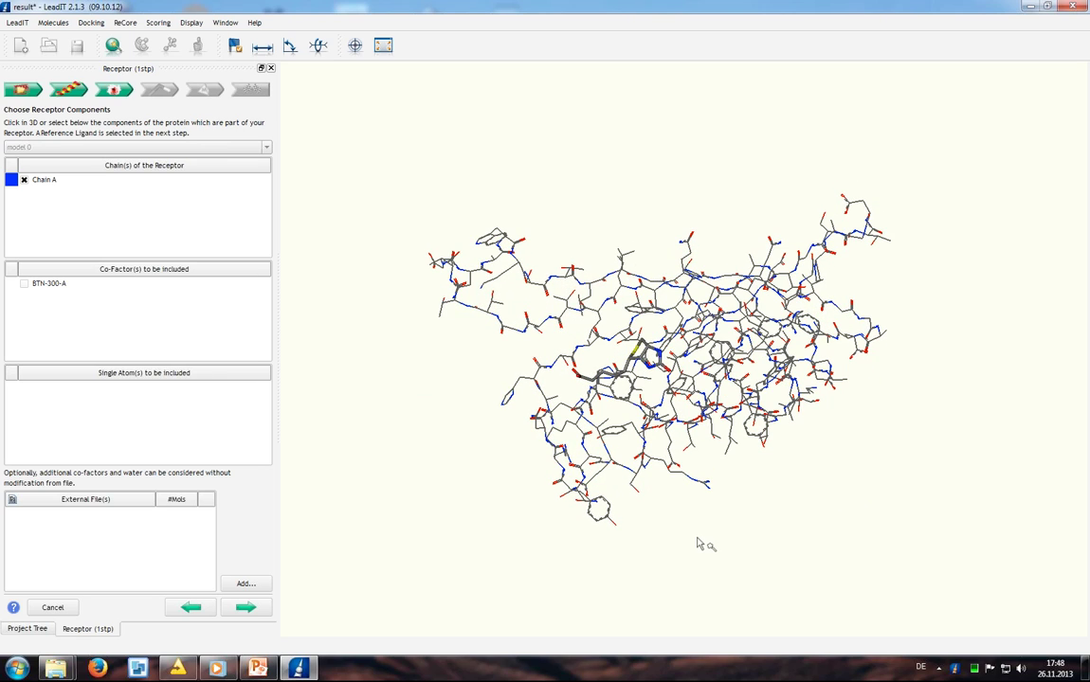
left_click(246, 608)
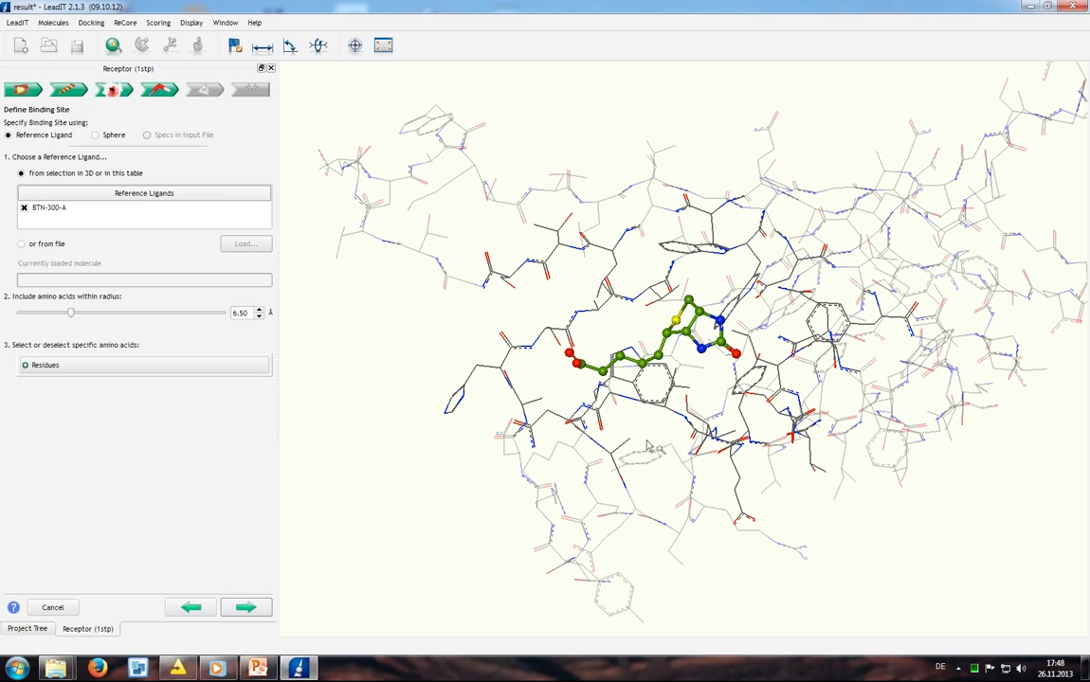
left_click_drag(698, 378, 726, 397)
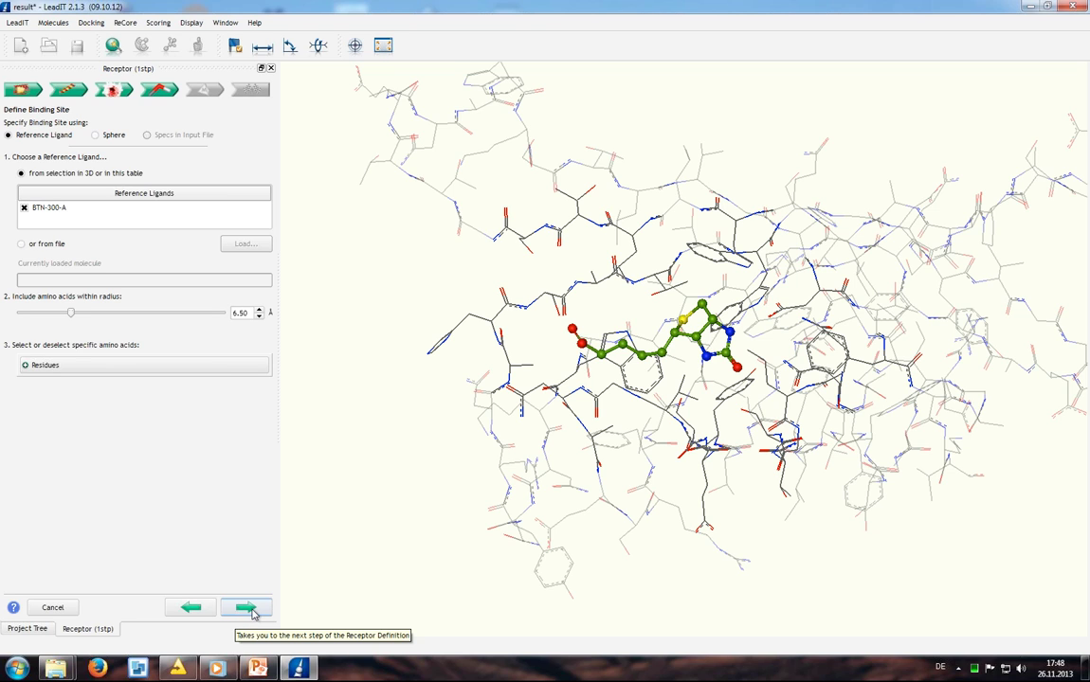
At chemical ambiguities, inspect the binding-site residues, viewing THR-28-A close up in 3D.
left_click(252, 612)
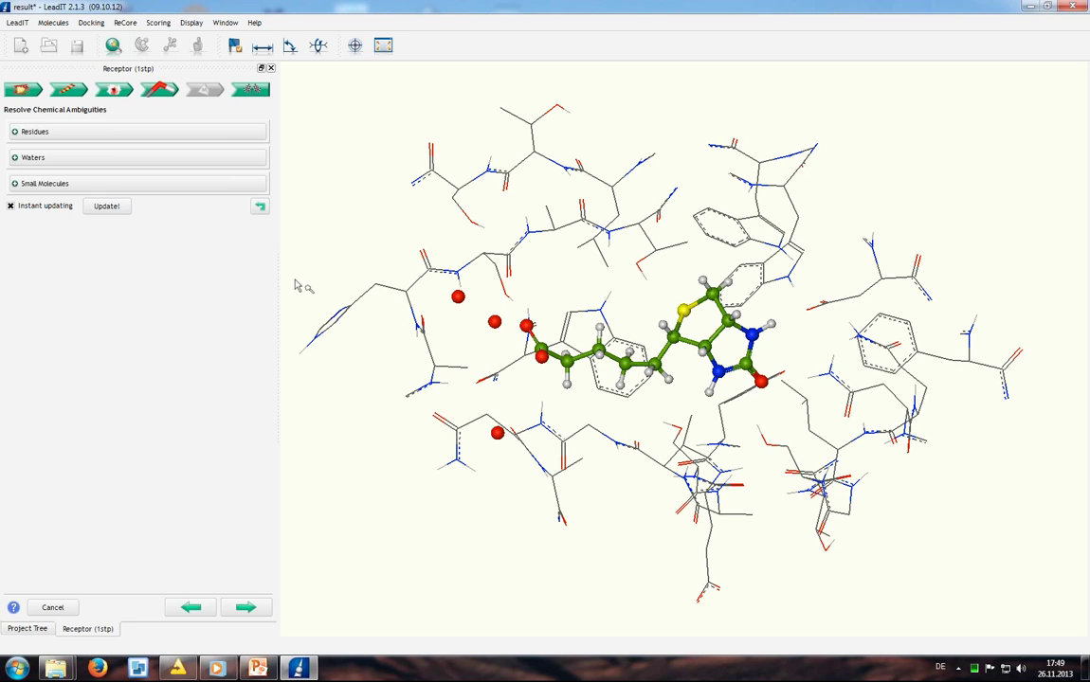
left_click(32, 133)
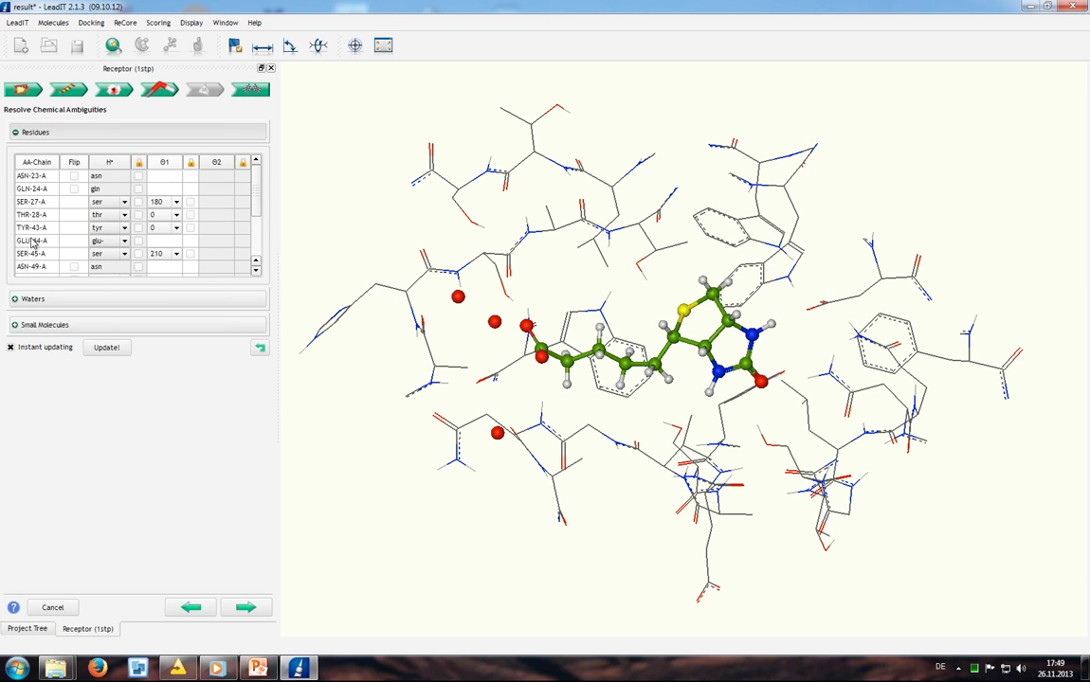
scroll(248, 209, "down", 2)
scroll(262, 213, "up", 2)
scroll(266, 199, "up", 1)
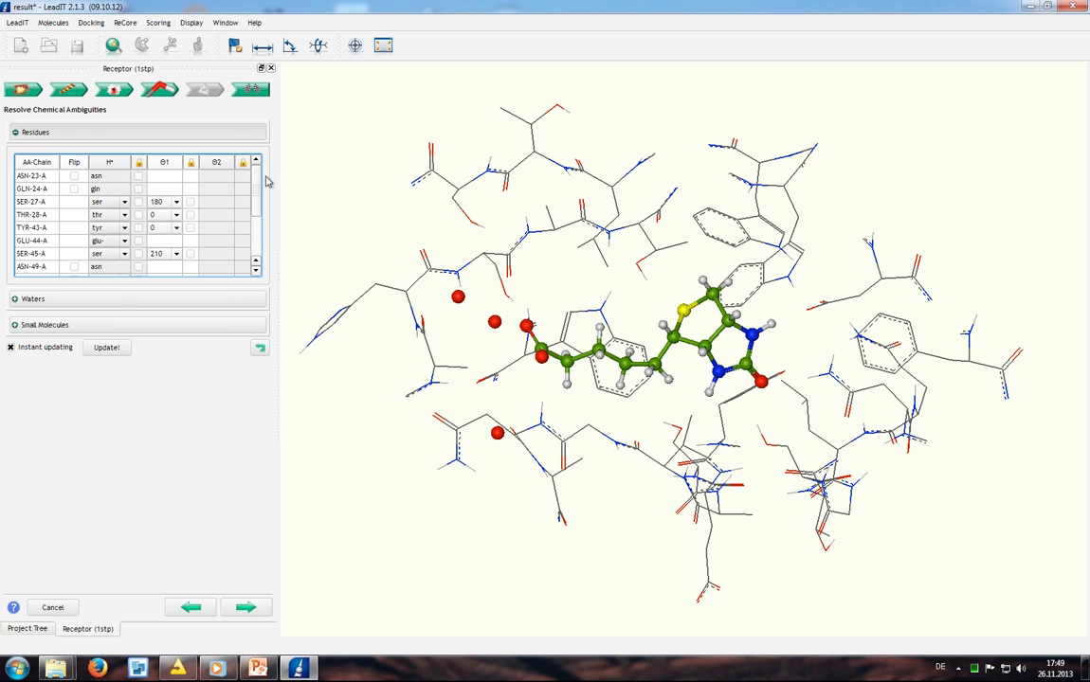
left_click(25, 216)
mouse_move(512, 377)
left_mouse_down()
mouse_move(592, 358)
mouse_move(508, 363)
left_mouse_up()
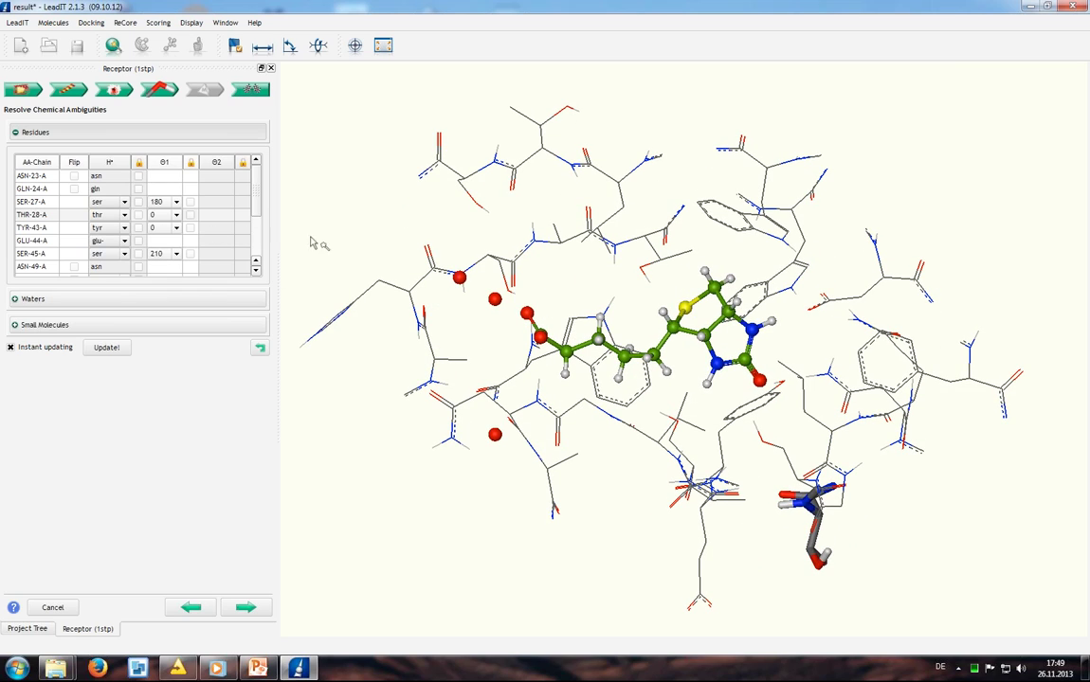
left_click_drag(736, 520, 746, 414)
scroll(748, 414, "up", 2)
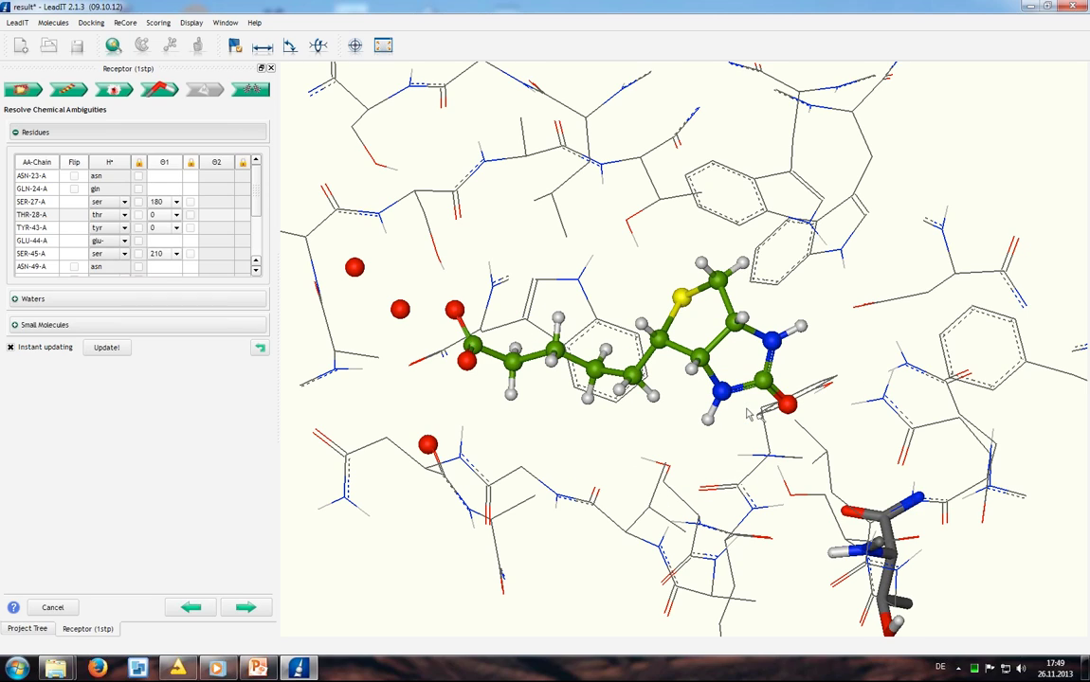
left_click_drag(748, 414, 689, 355)
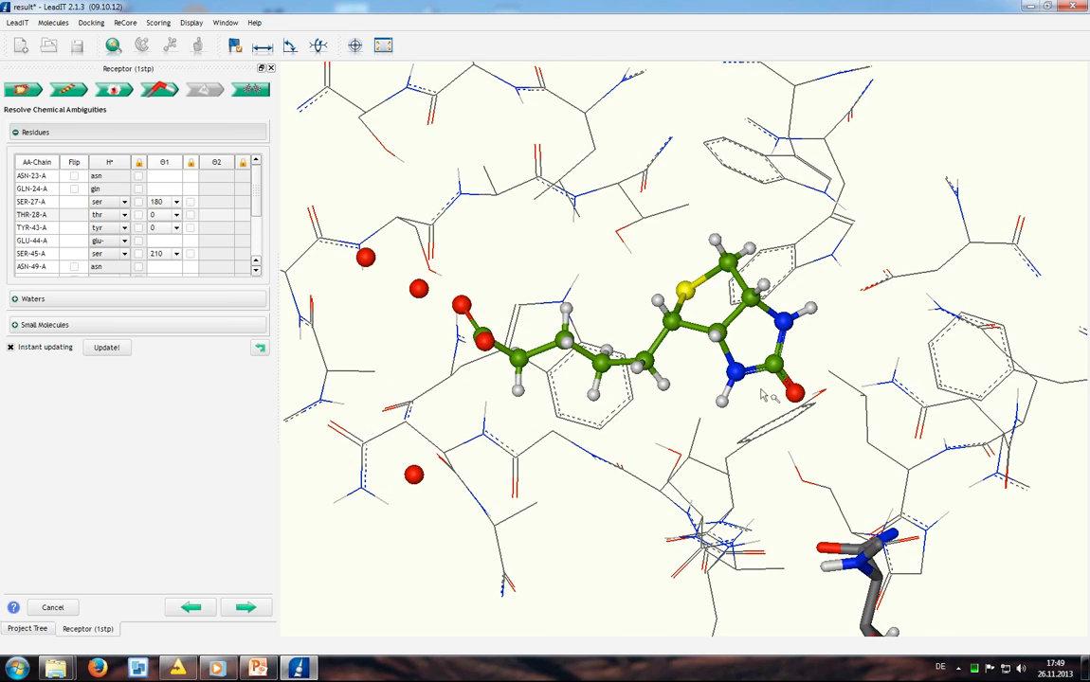
Check the binding-site waters, collapse both sections, and proceed to receptor confirmation.
left_click(33, 301)
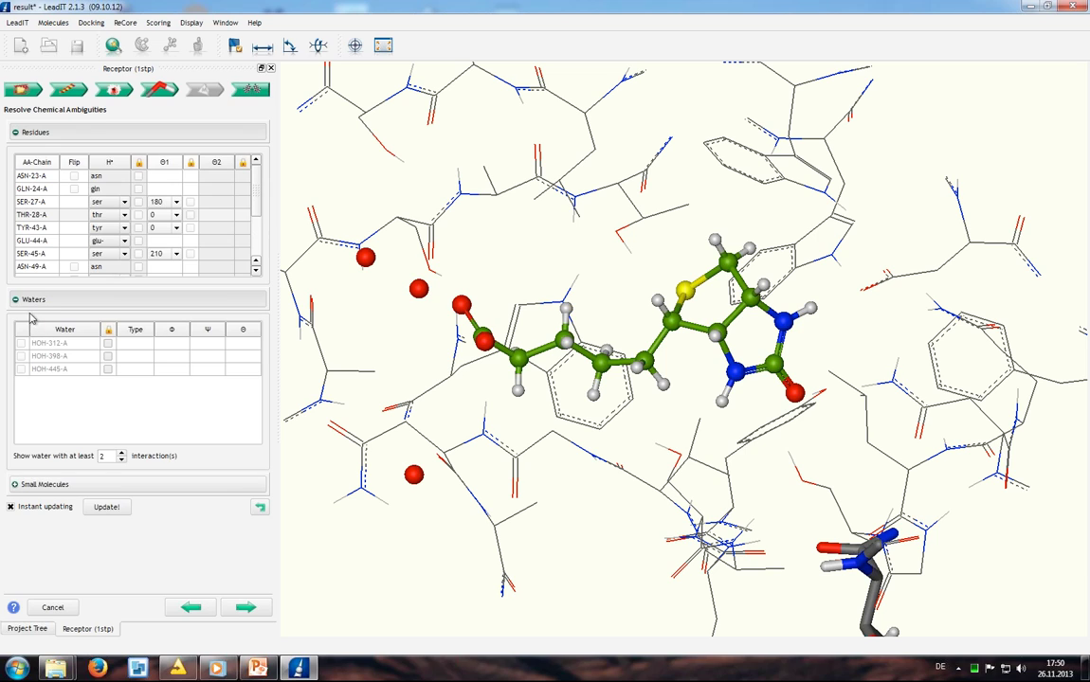
left_click(16, 301)
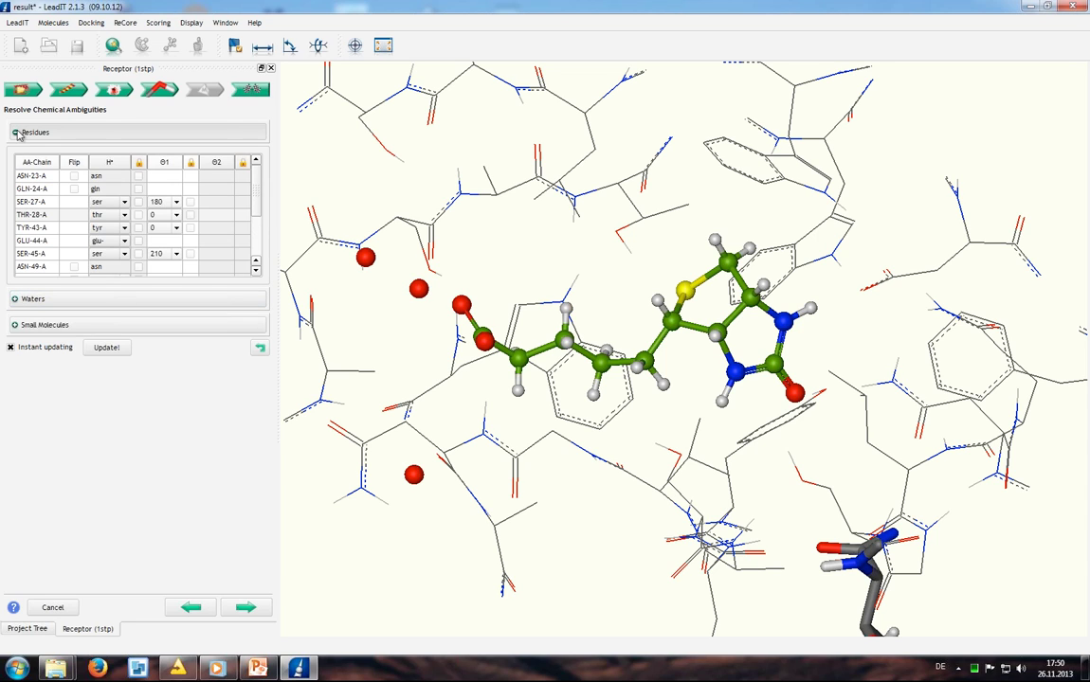
left_click(18, 133)
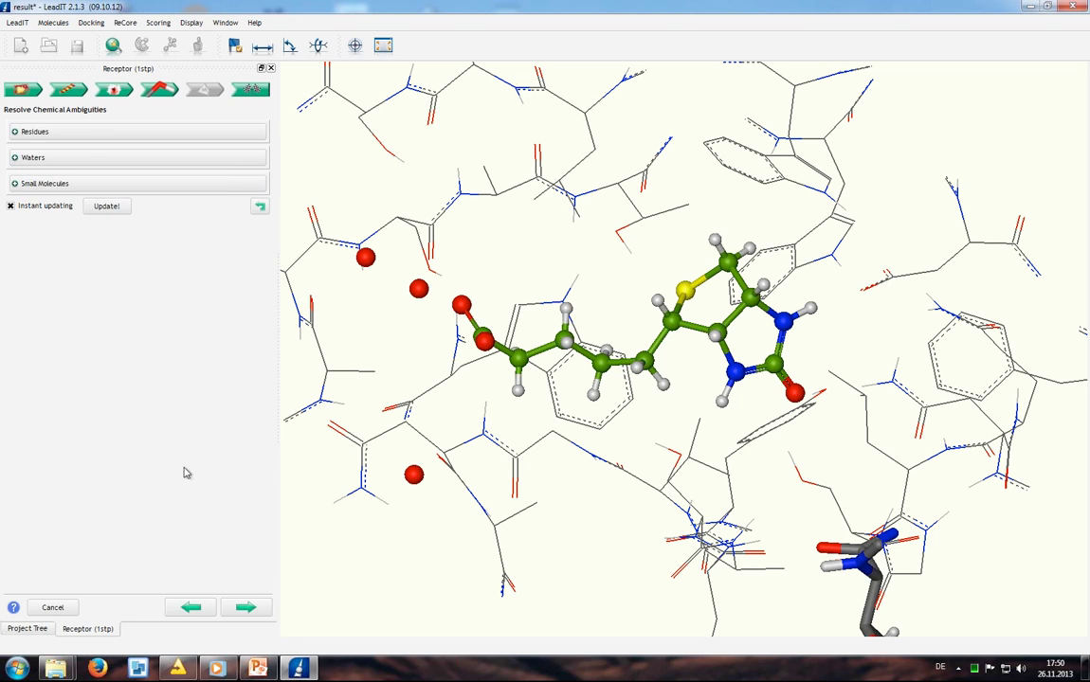
left_click(248, 610)
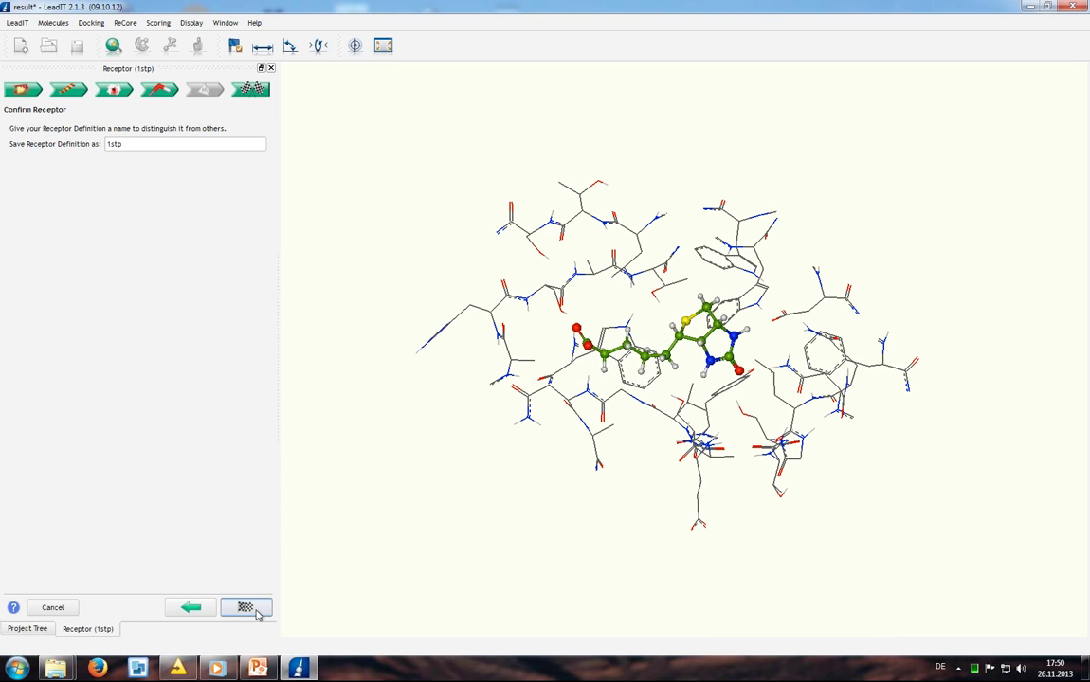
Finish the 1stp receptor, inspect its molecular surface, then choose Exit & Return to KNIME.
left_click(246, 608)
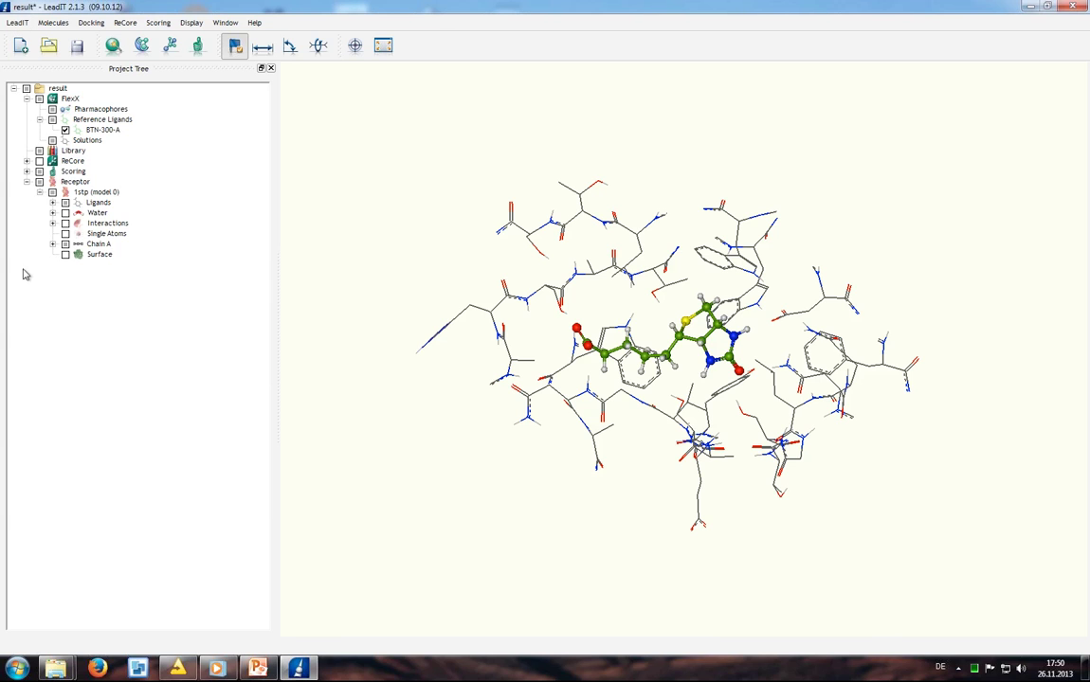
left_click(64, 254)
mouse_move(492, 485)
left_mouse_down()
mouse_move(503, 470)
mouse_move(537, 526)
mouse_move(497, 486)
mouse_move(477, 486)
mouse_move(501, 486)
mouse_move(507, 502)
left_mouse_up()
scroll(500, 489, "up", 3)
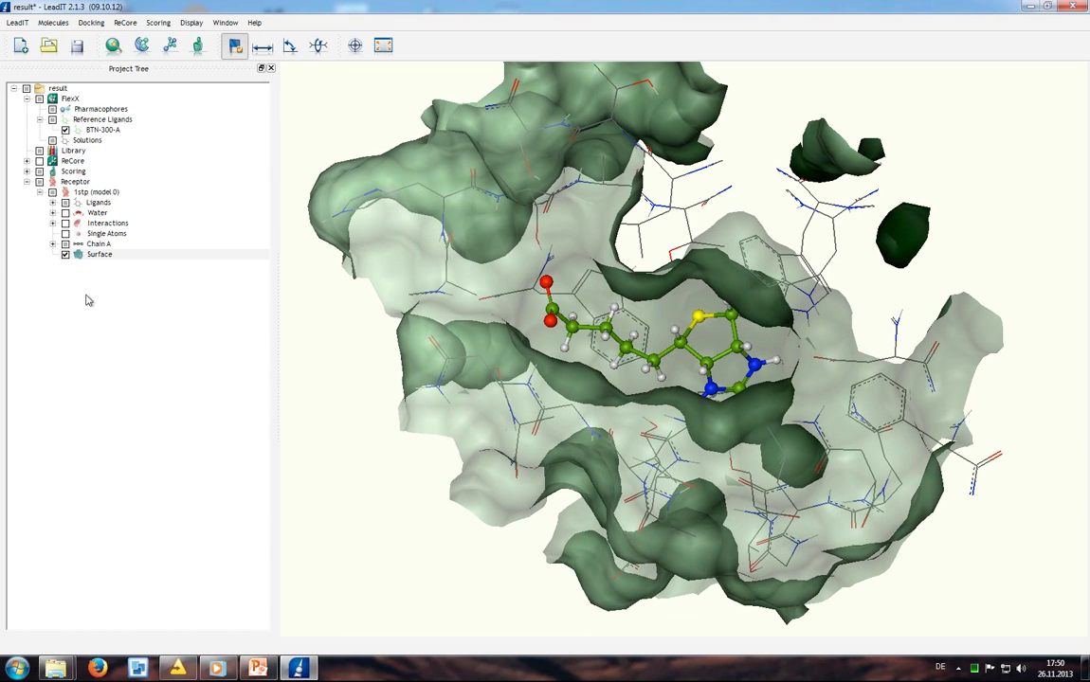
left_click(66, 255)
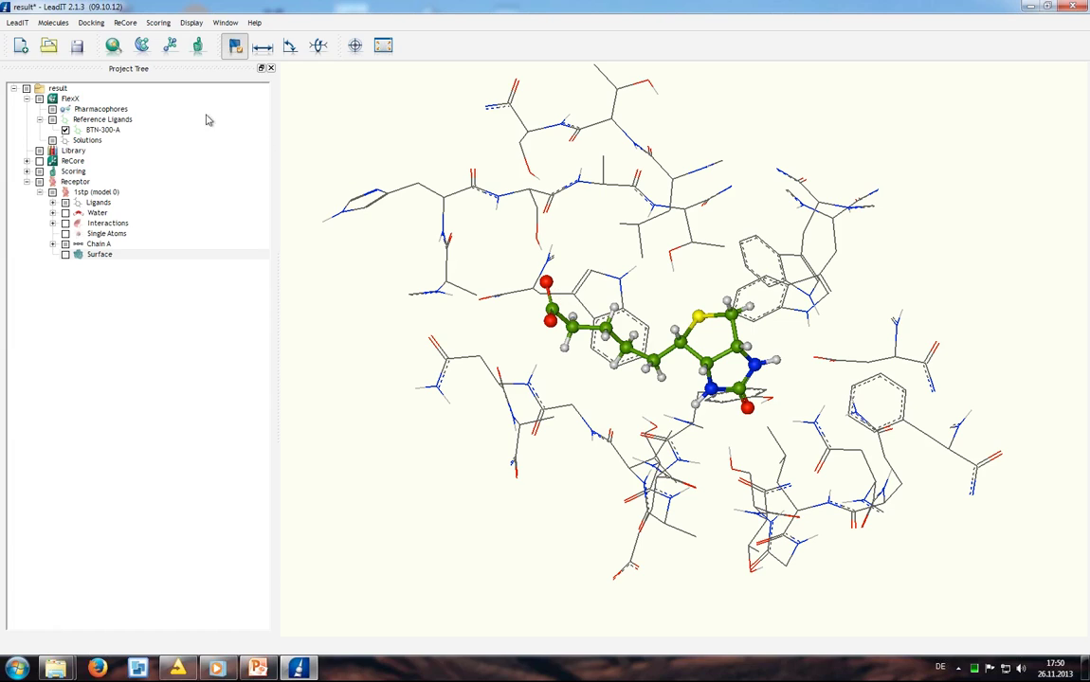
left_click(16, 23)
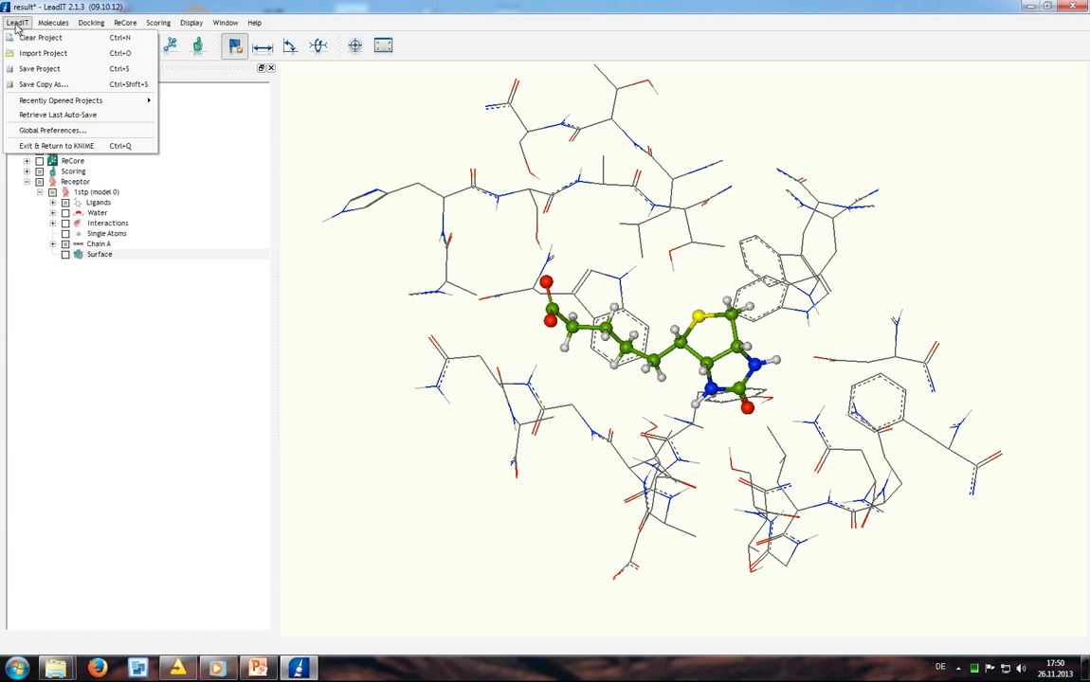
left_click(52, 150)
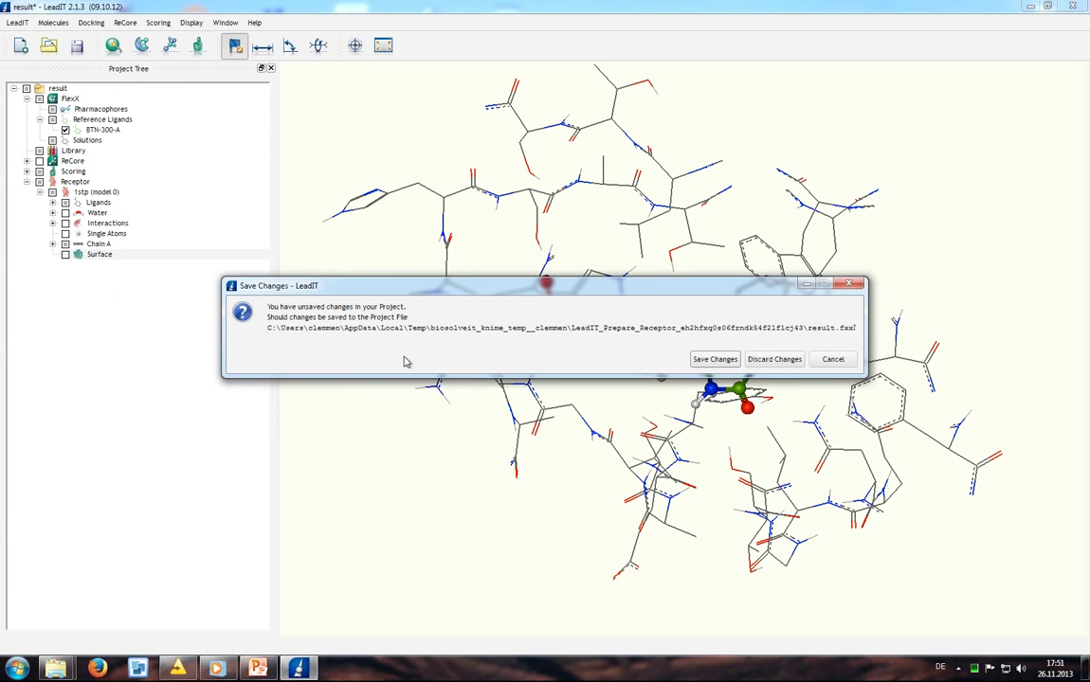
Save the project changes, confirm the dialog, and execute the Prepare Receptor with LeadIT node.
left_click(715, 359)
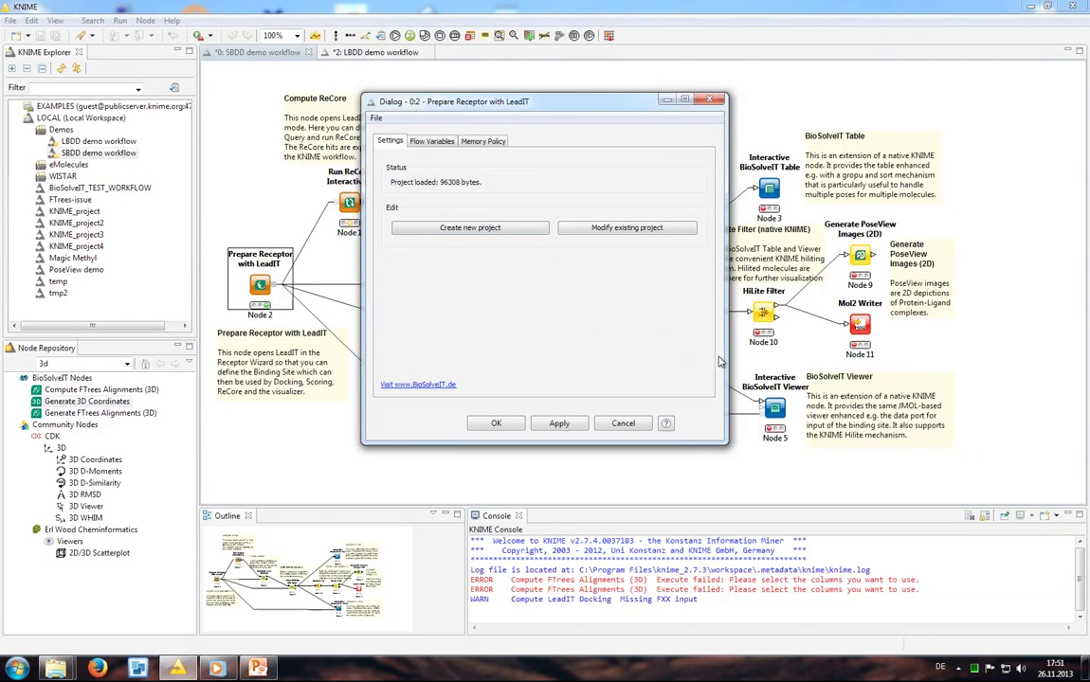
left_click(495, 422)
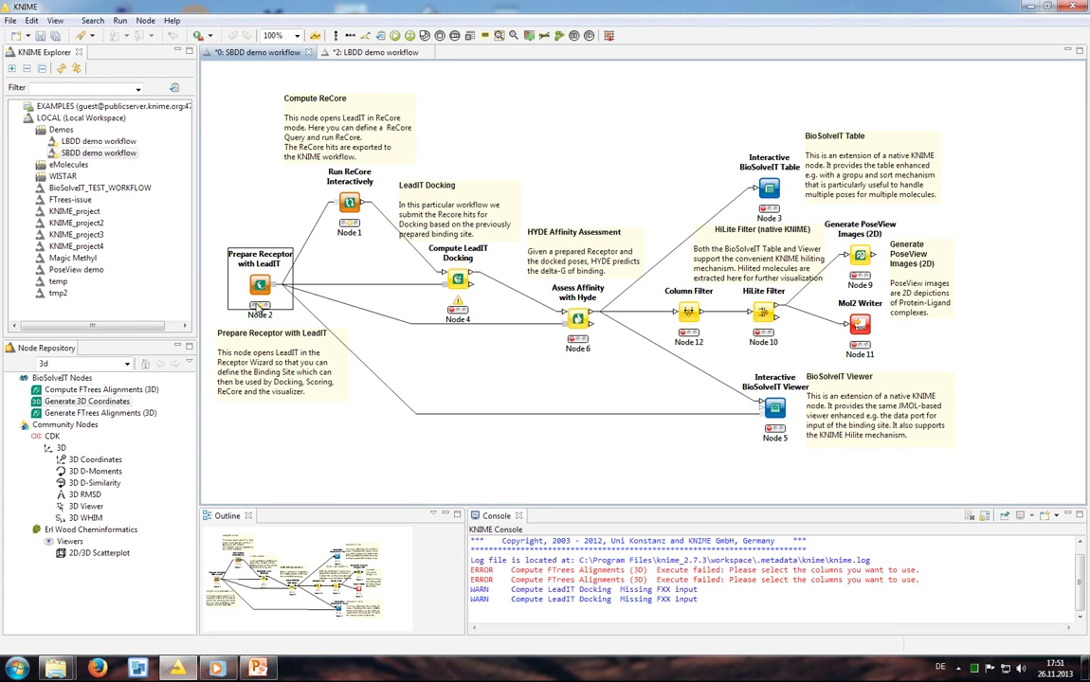
right_click(261, 284)
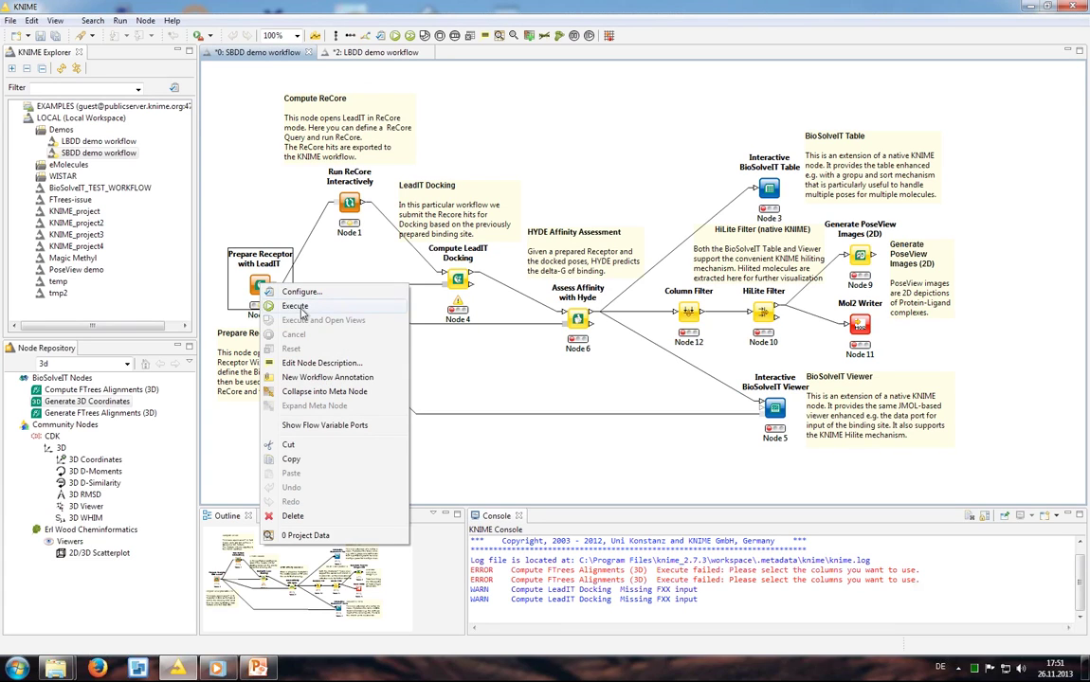
left_click(301, 308)
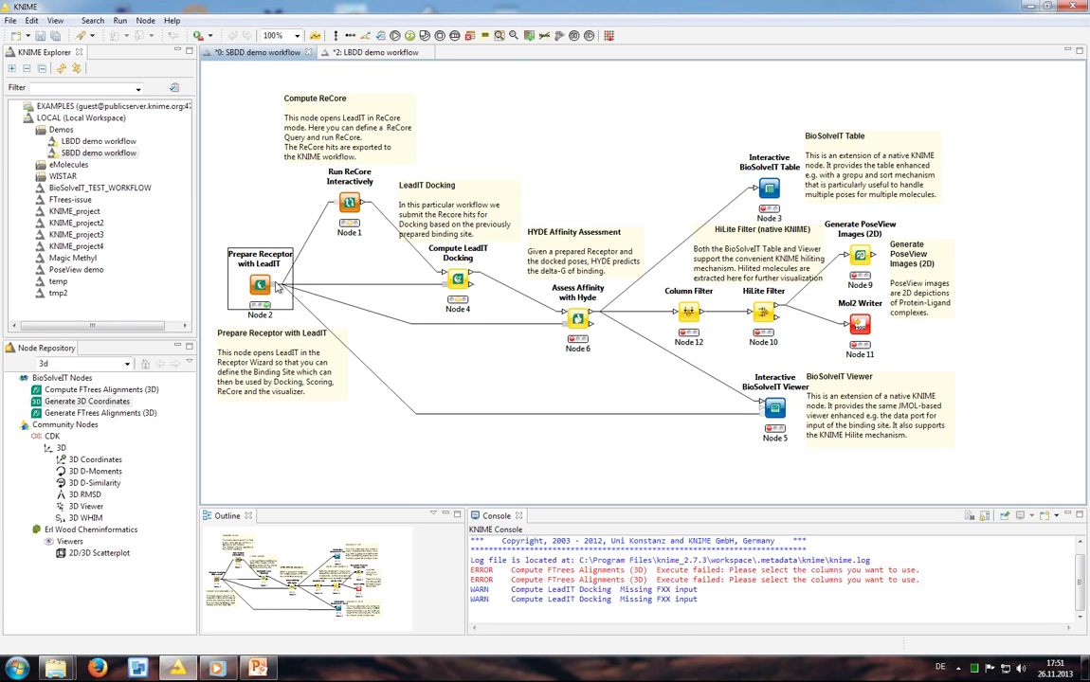
Execute the Run ReCore Interactively node to open LeadIT's ReCore query.
mouse_move(274, 289)
right_click(351, 203)
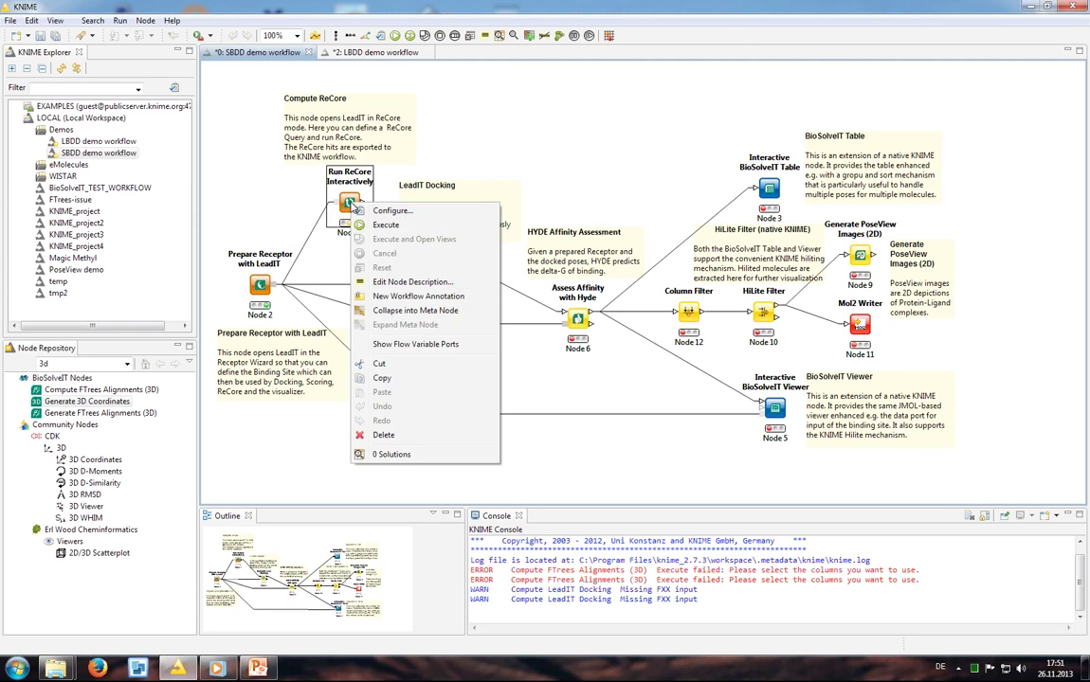
left_click(386, 225)
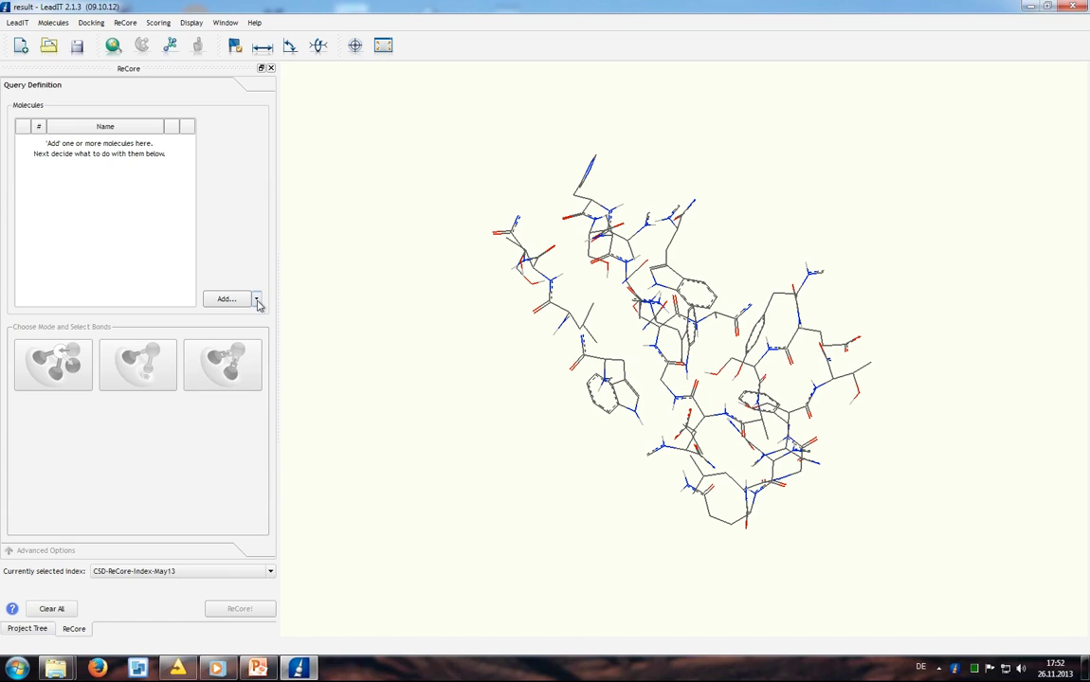
Add reference ligand BTN-300-A as the ReCore query molecule and rotate around it.
left_click(257, 300)
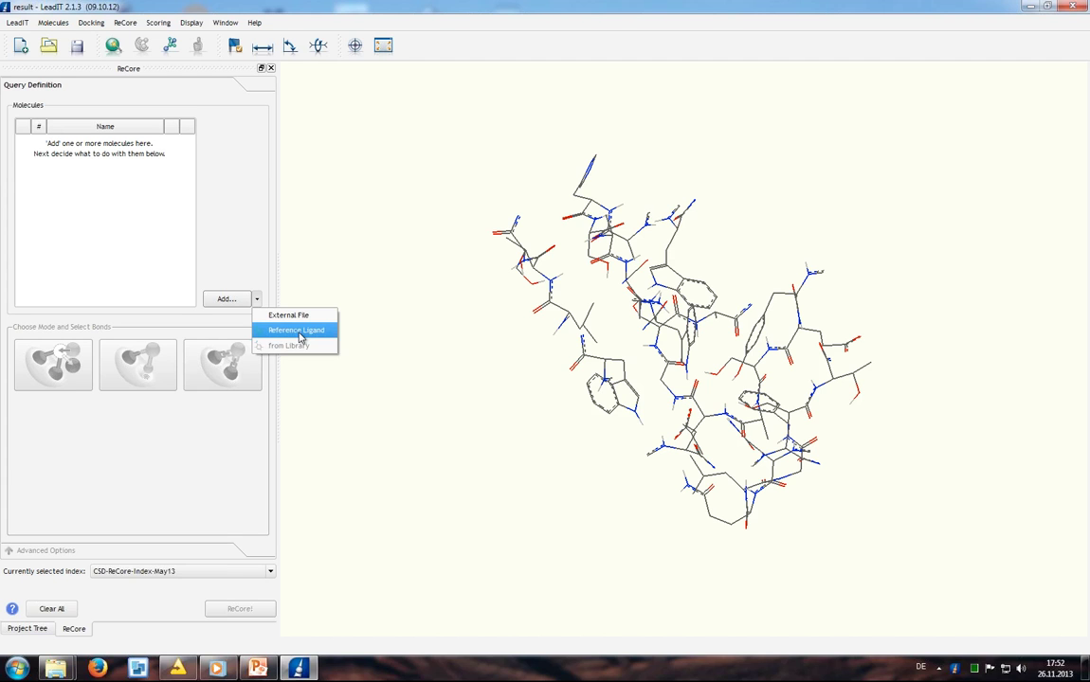
left_click(297, 330)
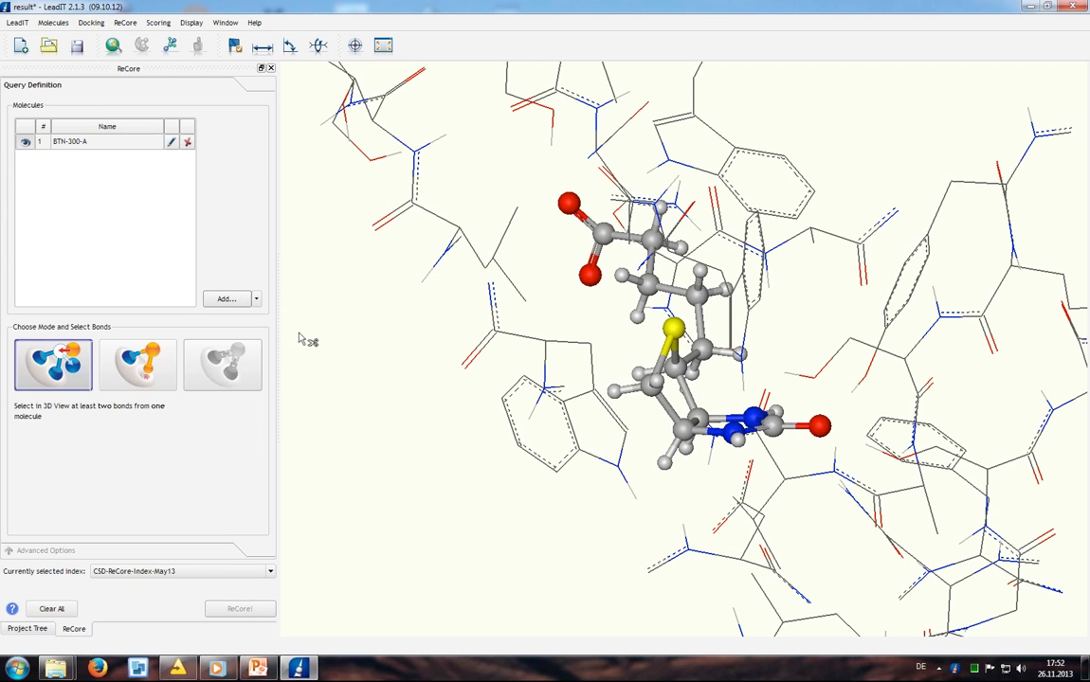
left_click_drag(511, 506, 584, 394)
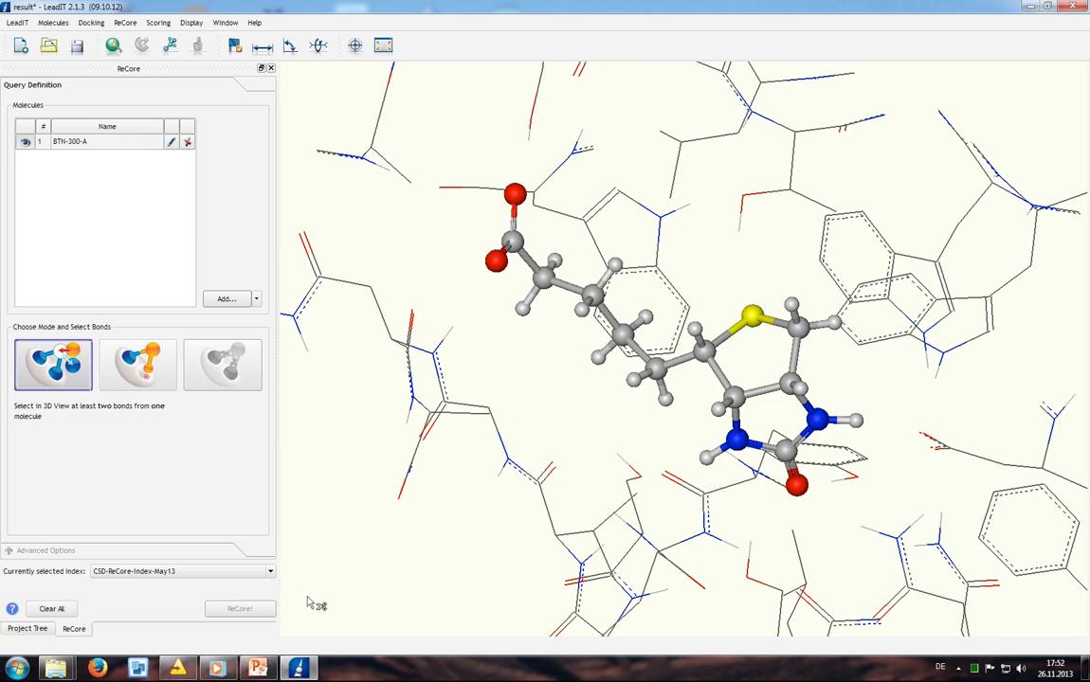
Show slide 7, 'ReCore: Google-like rescaffolding', then minimize PowerPoint.
left_click(258, 669)
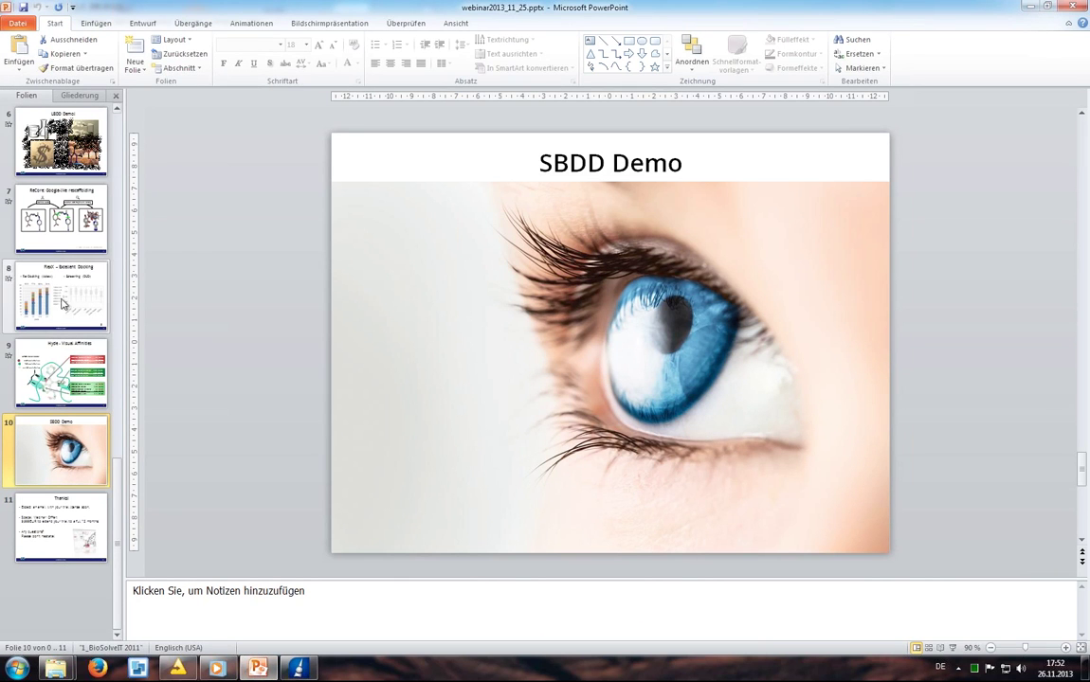
left_click(61, 217)
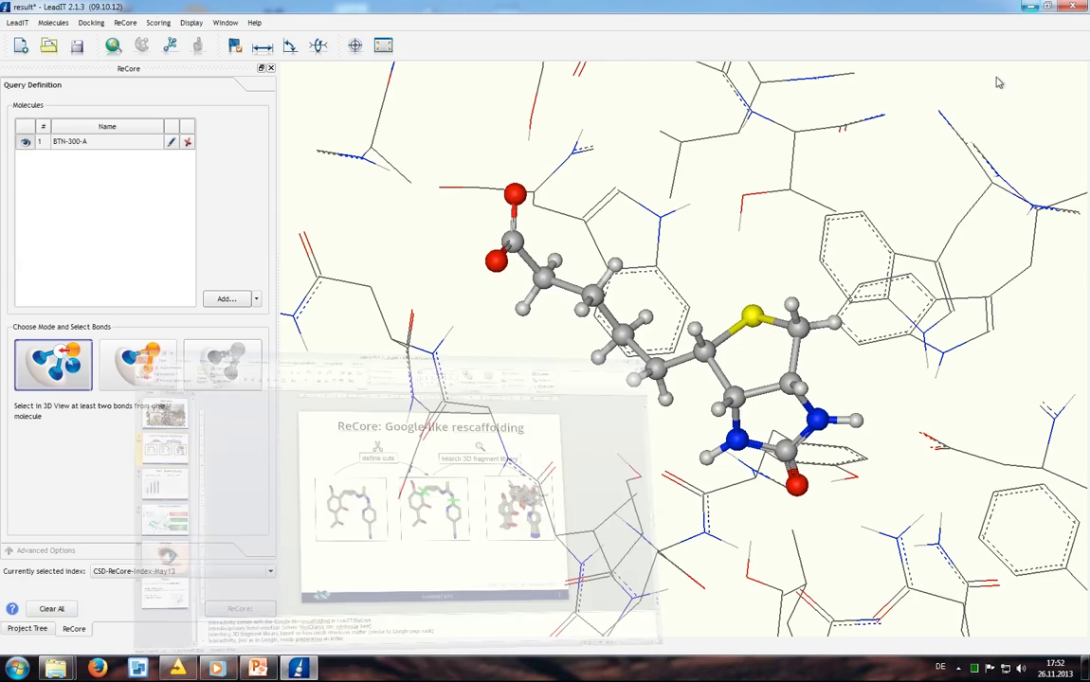
left_click(1031, 7)
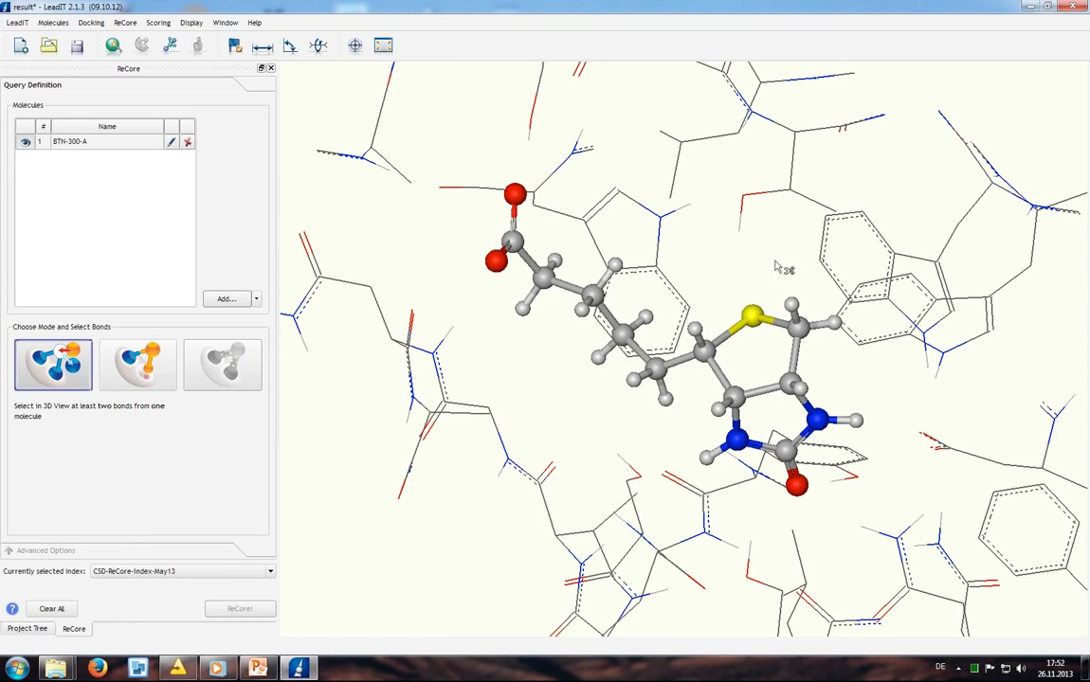
Mark two bonds of BTN-300-A's alkyl side chain as ReCore cut bonds.
left_click(682, 366)
left_click_drag(642, 433, 661, 410)
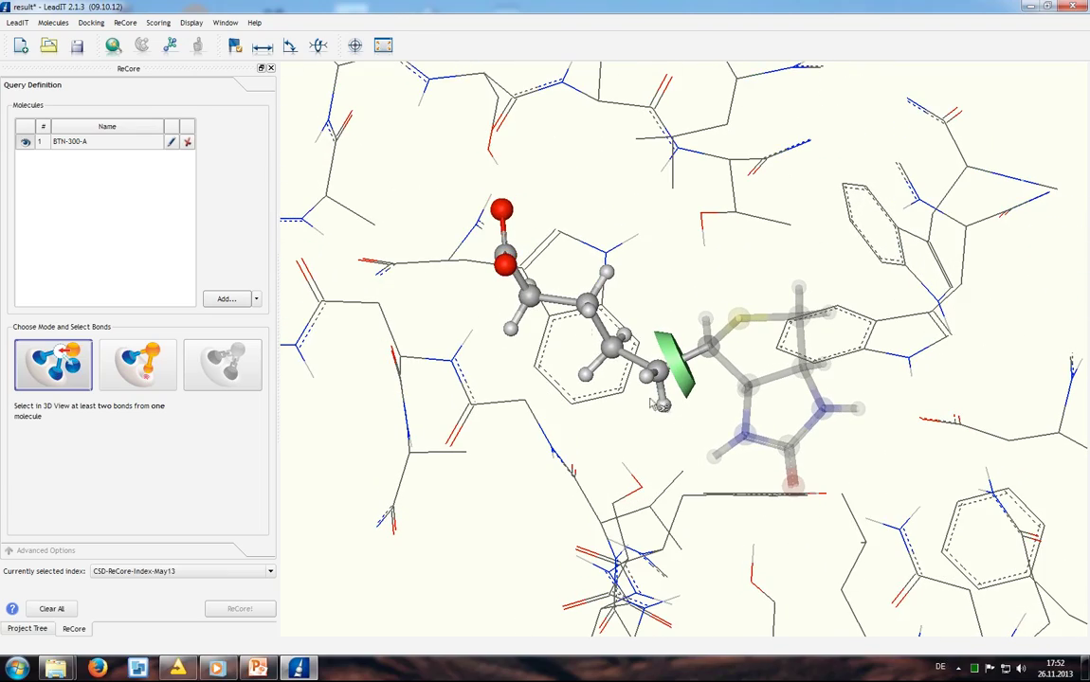
left_click(561, 305)
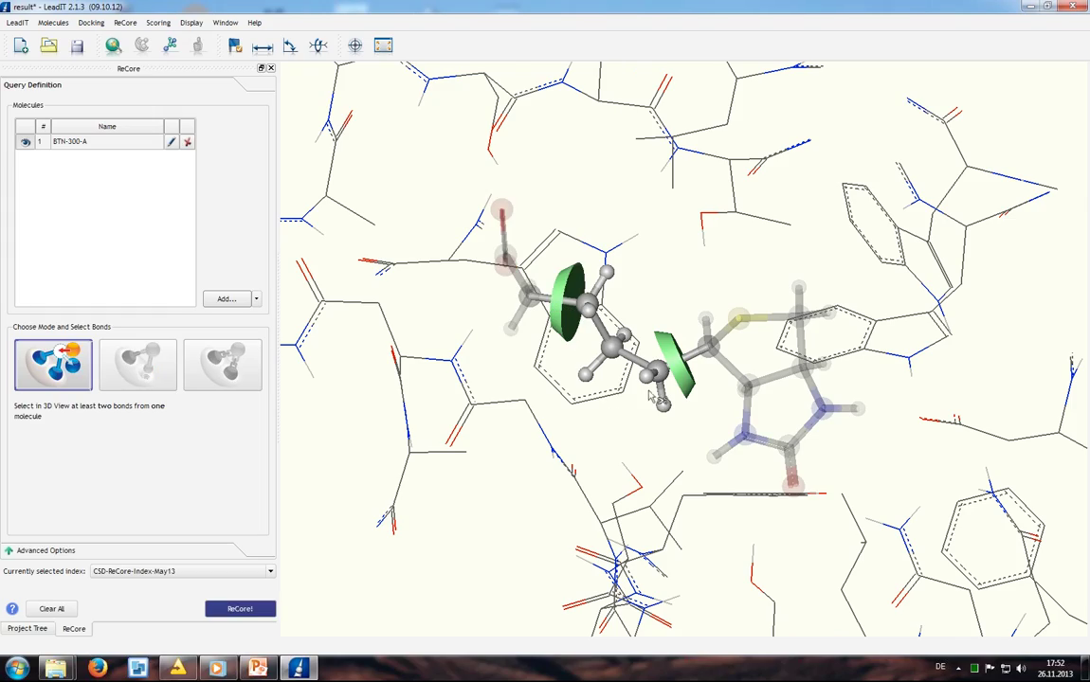
left_click_drag(591, 358, 668, 393)
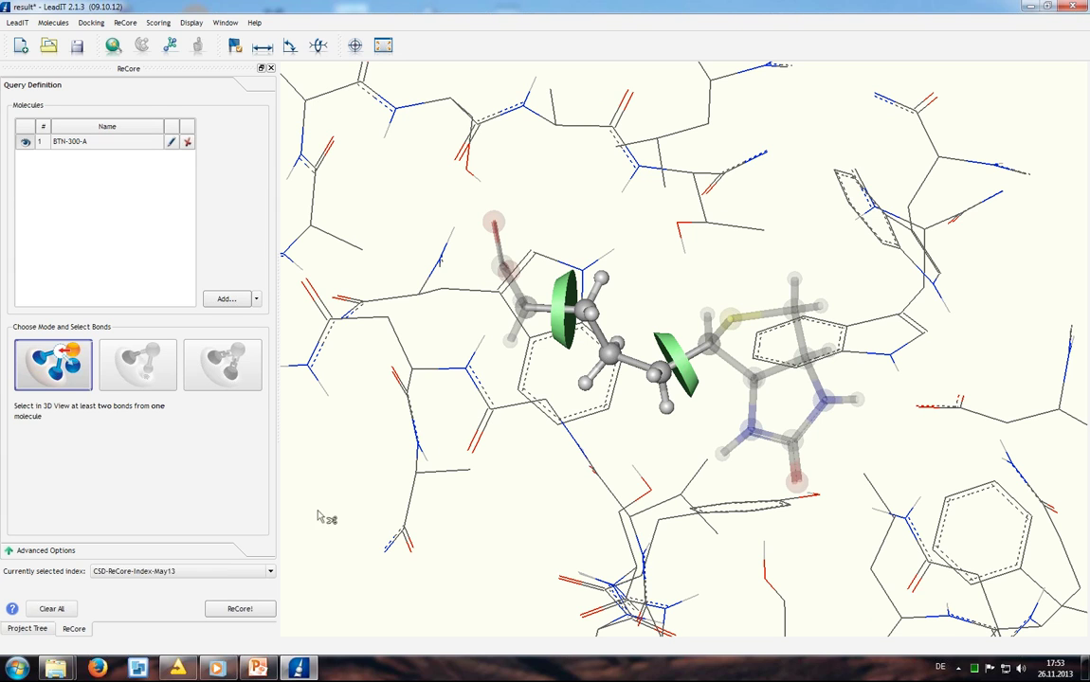
Run ReCore and browse its 20 solutions from LACHON_BTN-300-A to rank 12 (0.26 deviation, LogP 2.4).
left_click(233, 610)
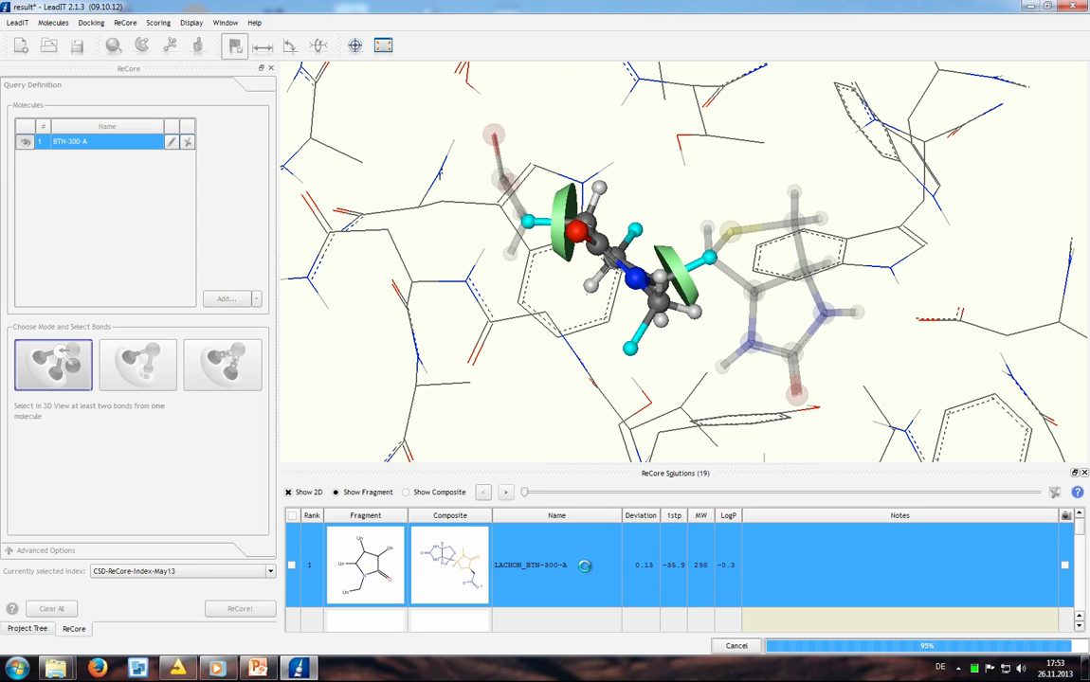
left_click(585, 571)
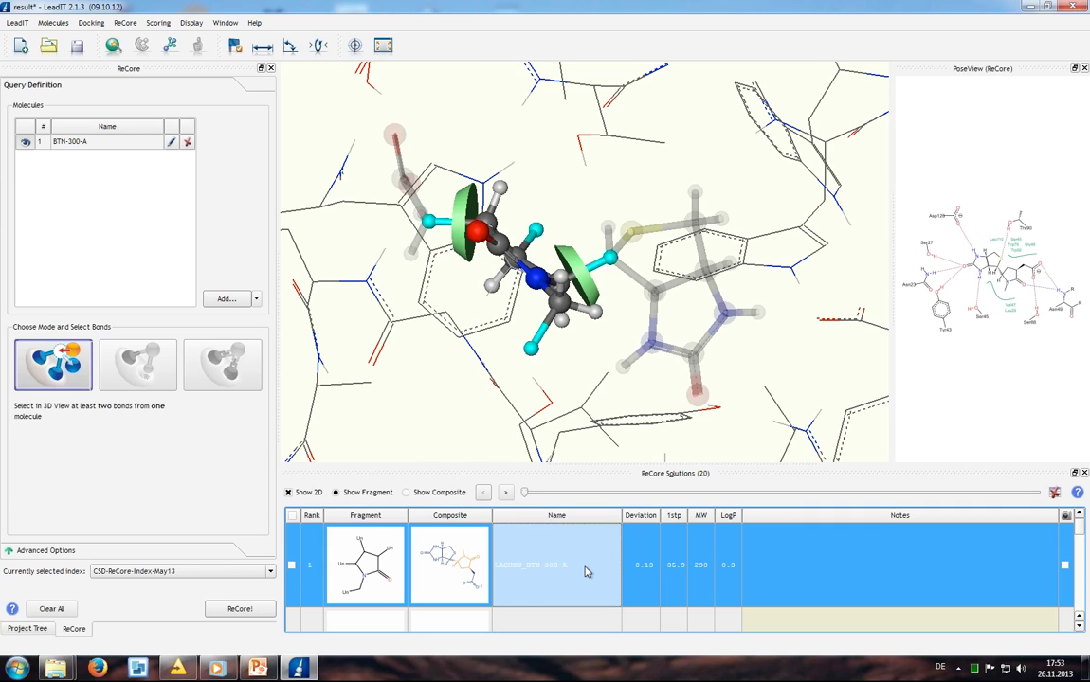
left_click(506, 494)
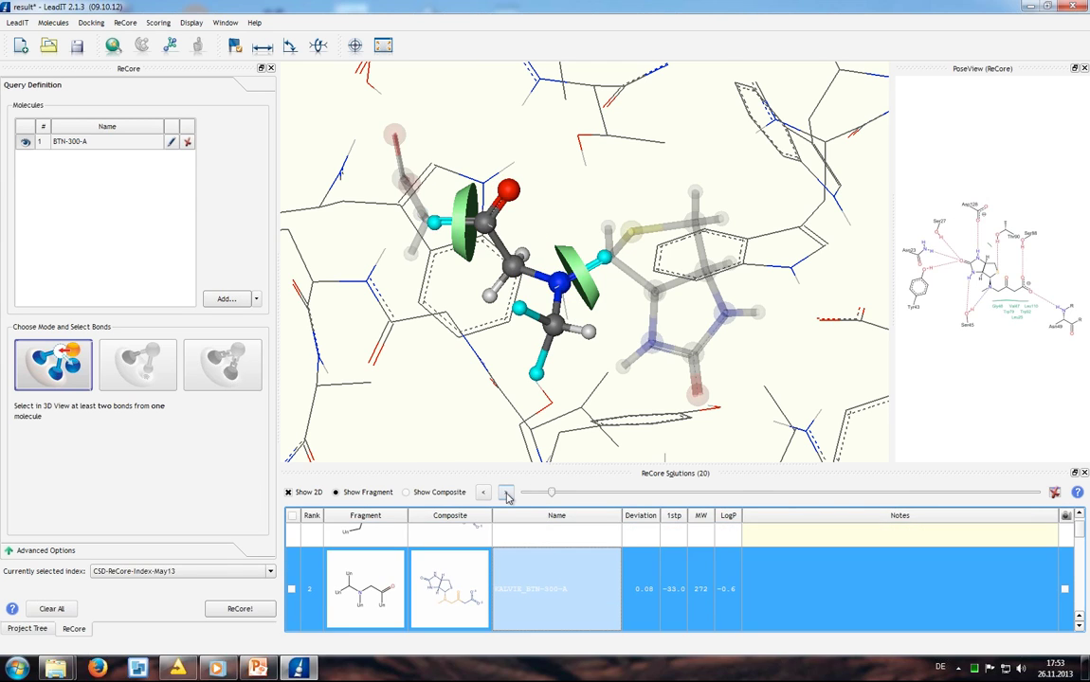
left_click(506, 493)
left_click(506, 494)
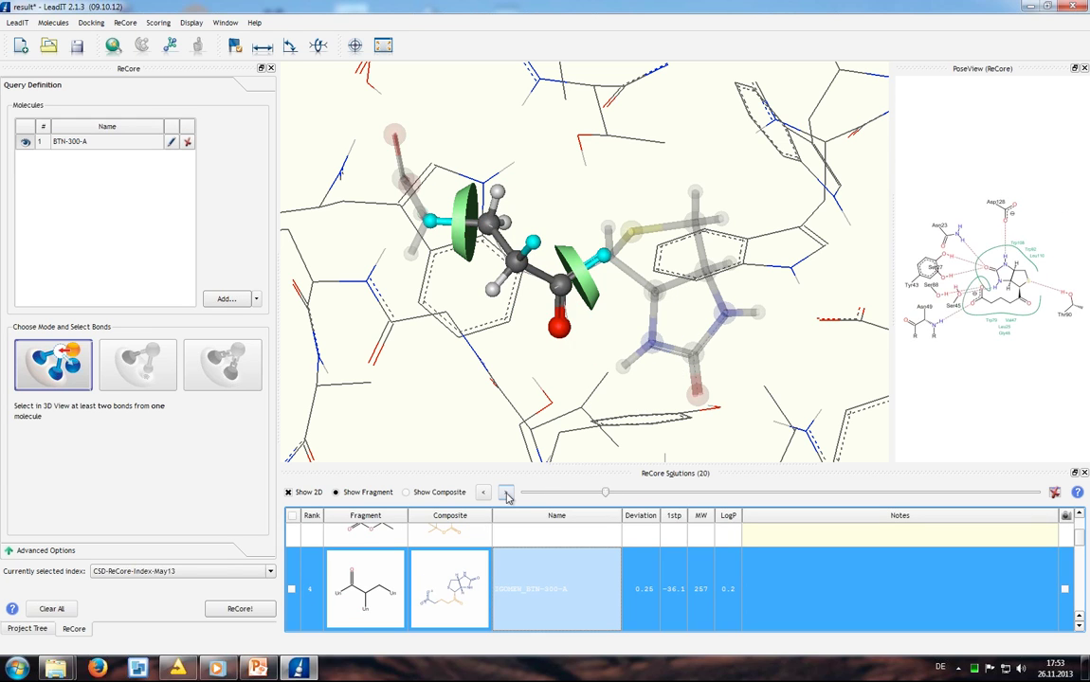
left_click(506, 494)
left_click(506, 493)
left_click(506, 493)
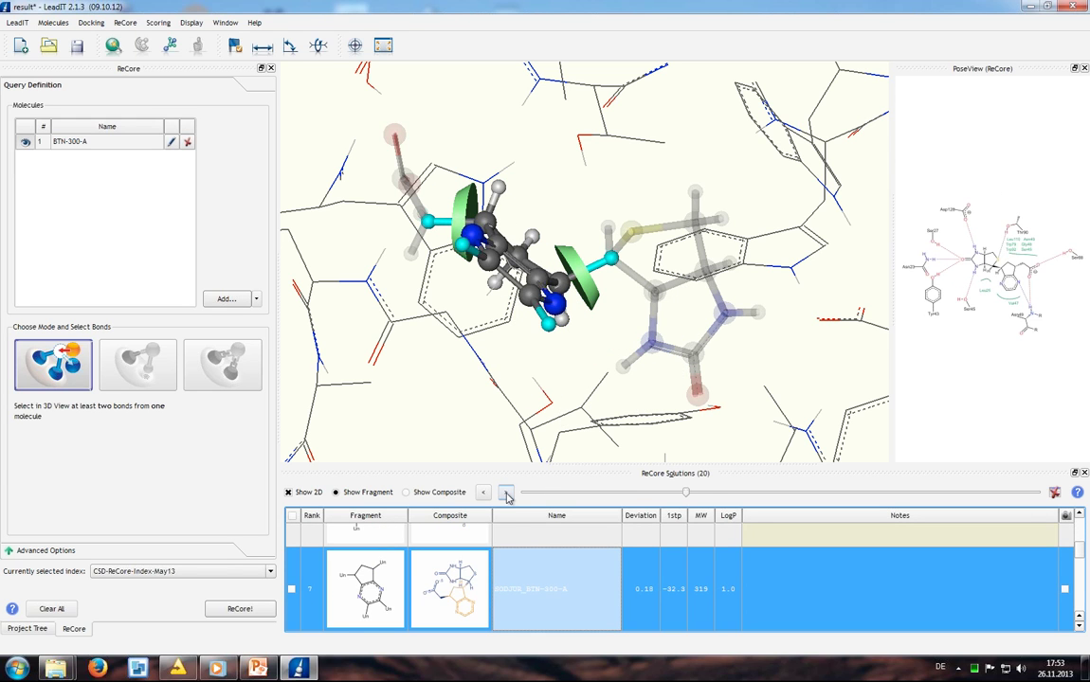
left_click(506, 494)
left_click(506, 494)
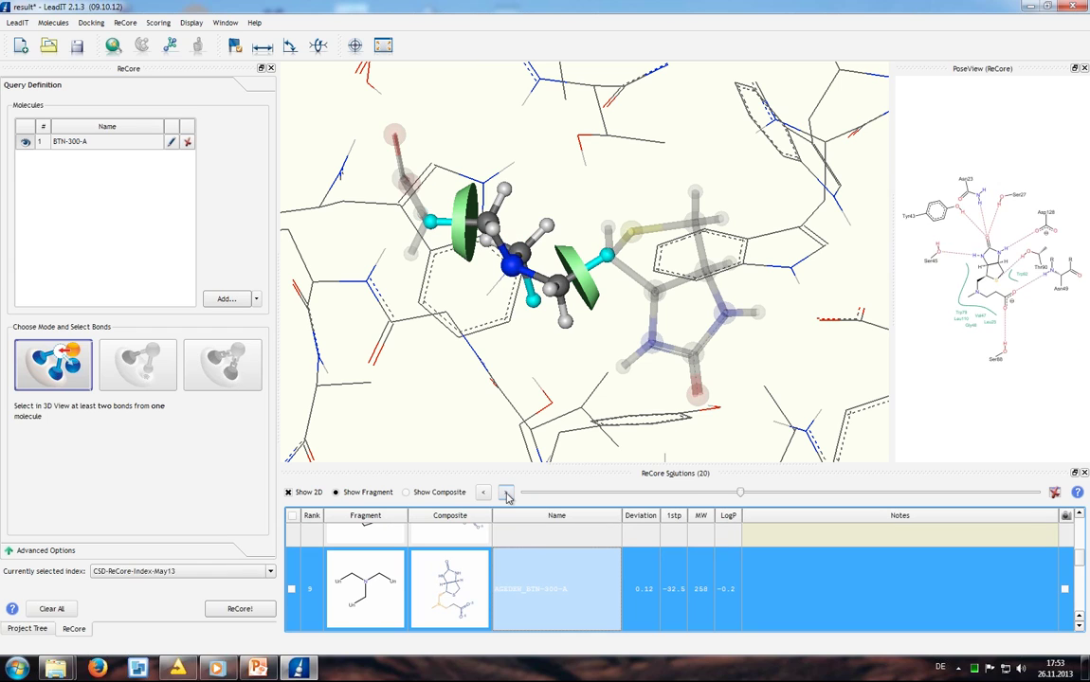
left_click(506, 493)
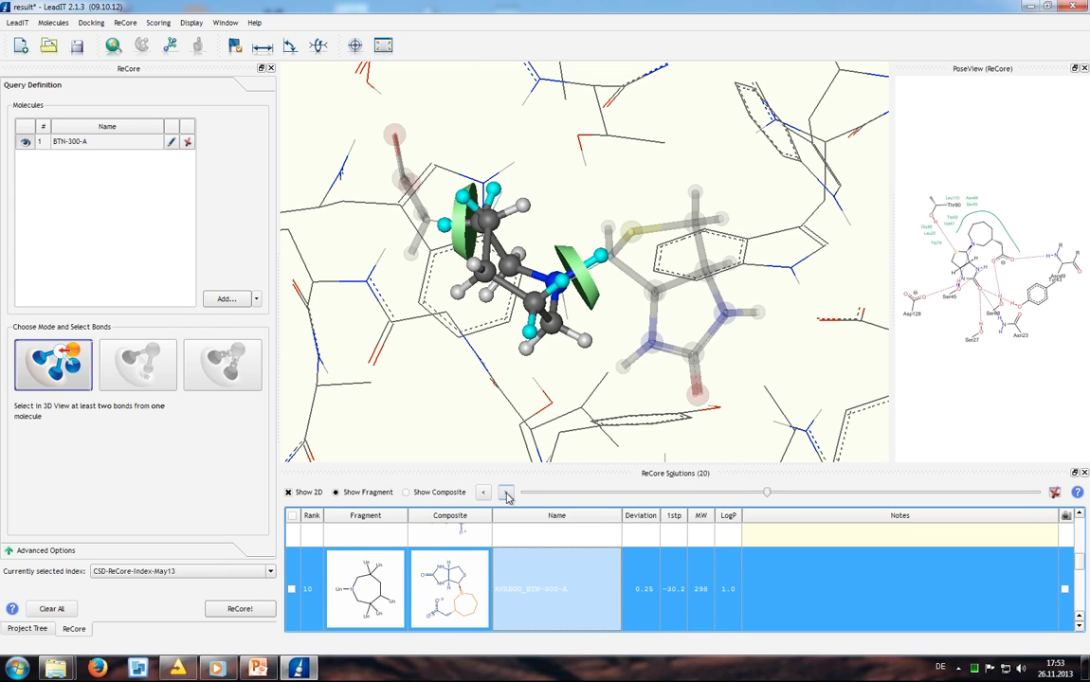
left_click(506, 494)
left_click(506, 494)
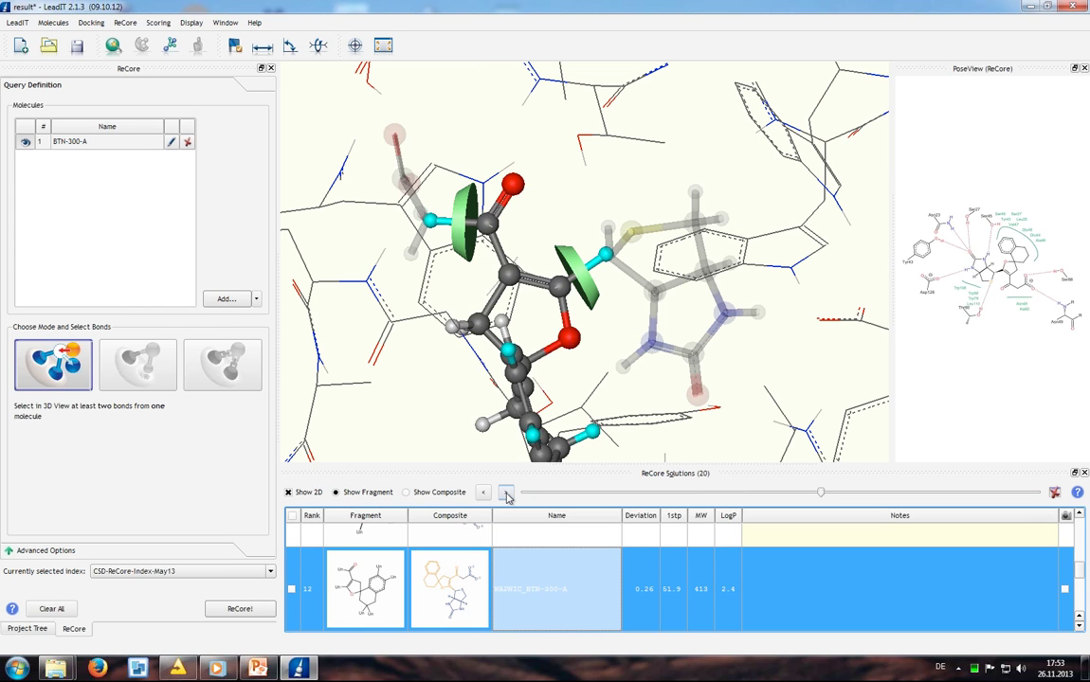
left_click_drag(607, 417, 689, 410)
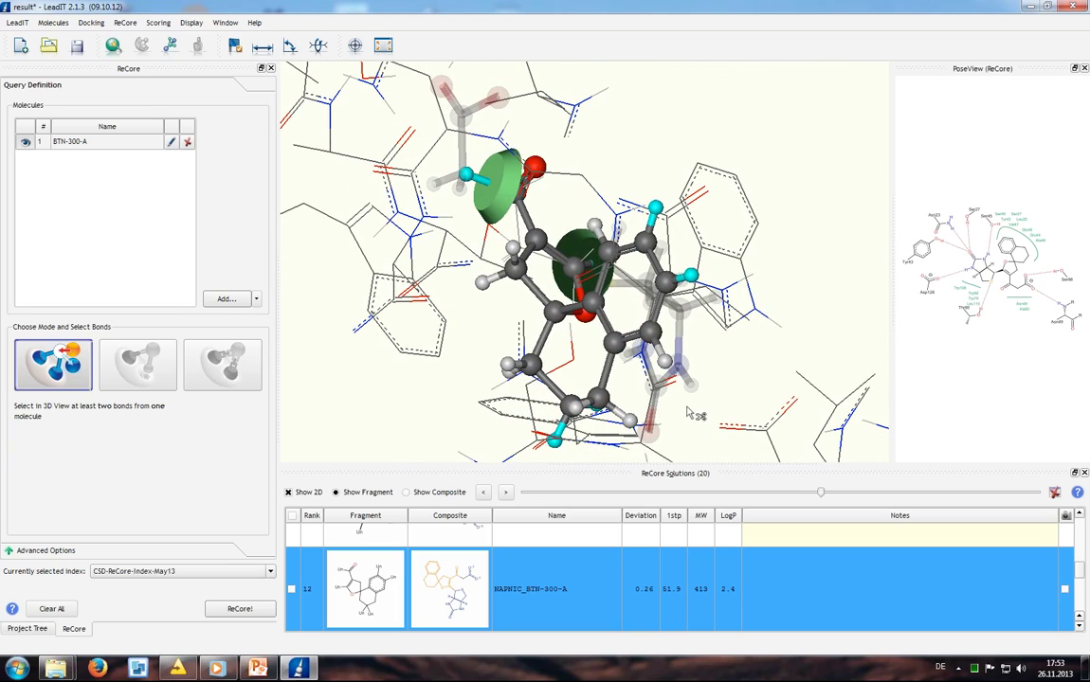
In the ReCore shape options, use binding-site atoms as excluded volume at scale 0.9, with the spheres hidden.
left_click(25, 553)
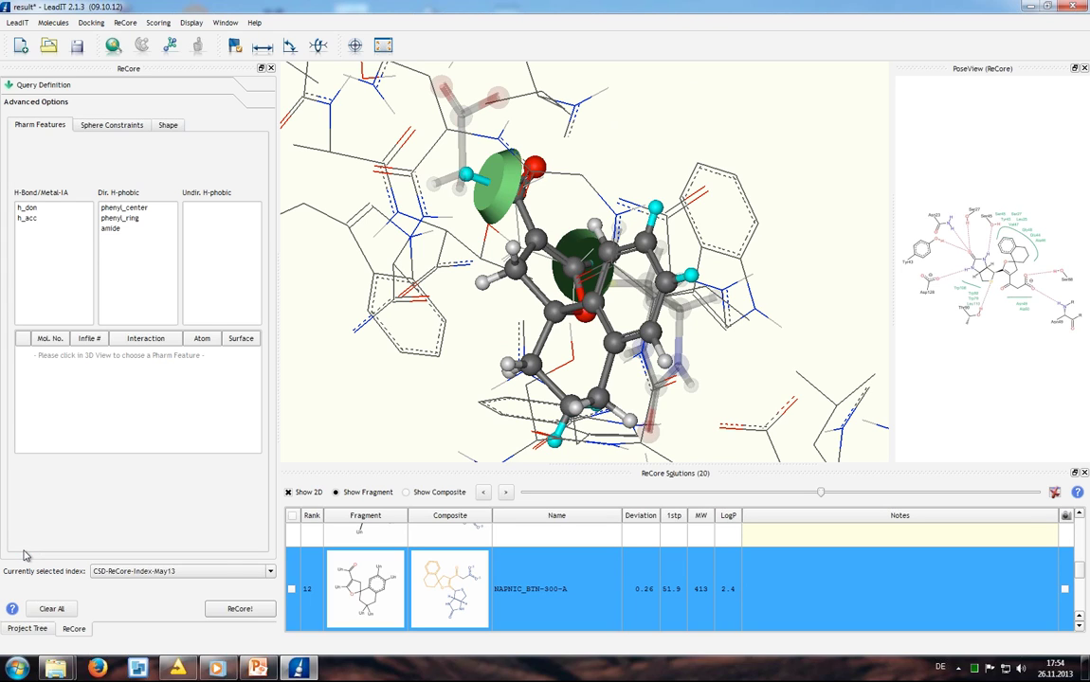
left_click(166, 127)
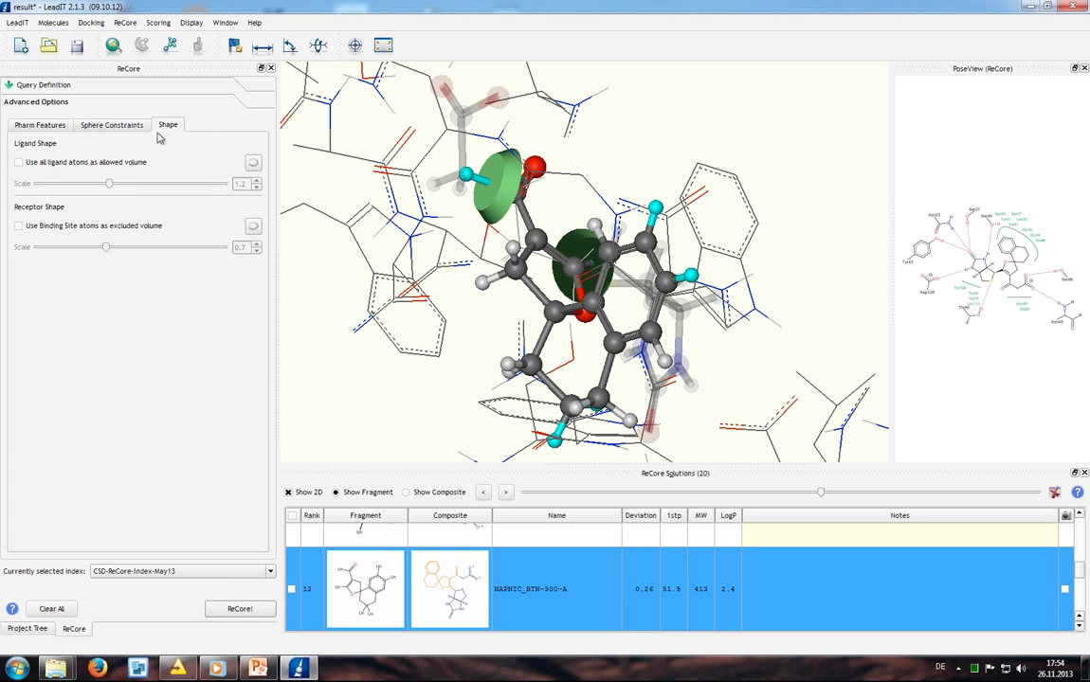
left_click(19, 229)
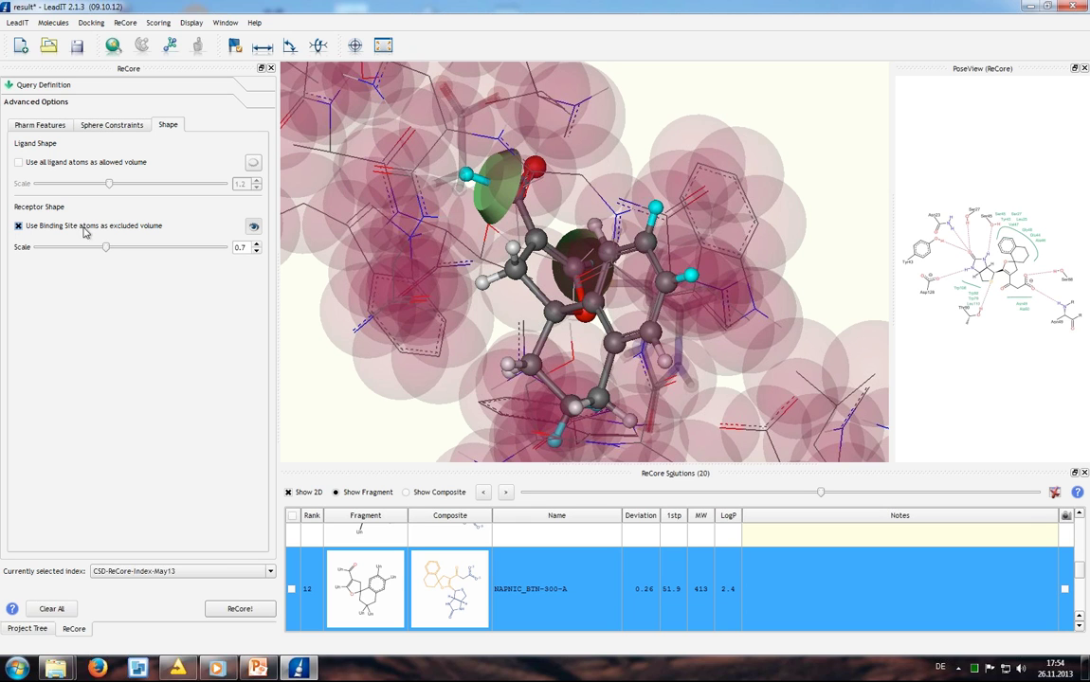
left_click(256, 244)
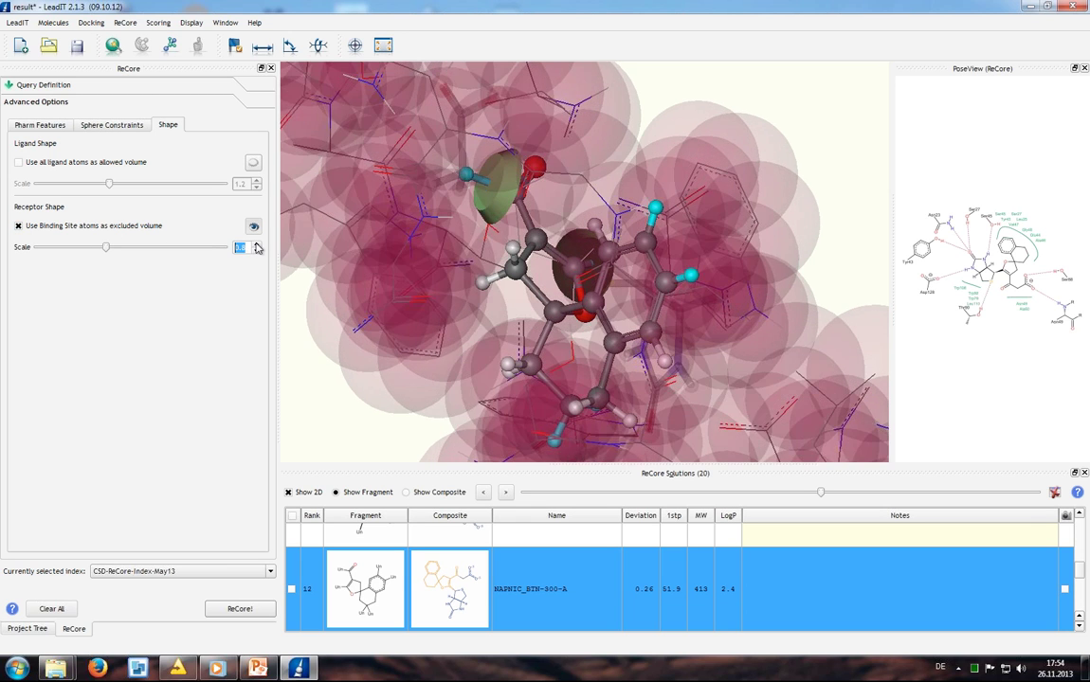
left_click_drag(584, 243, 504, 306)
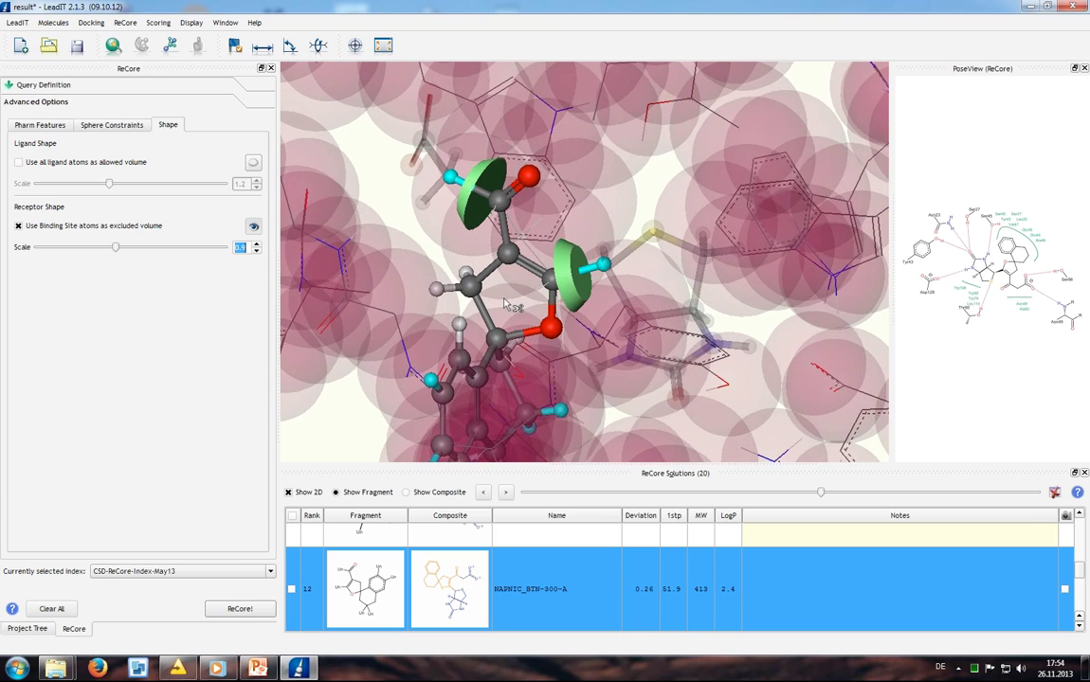
left_click(253, 229)
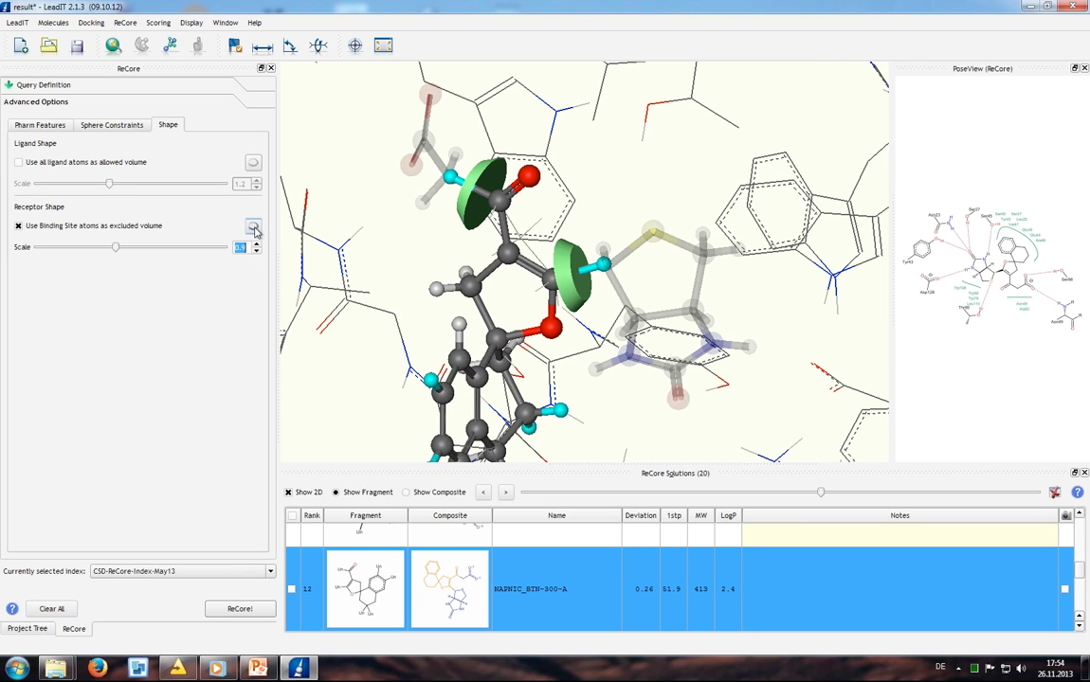
left_click_drag(526, 317, 600, 326)
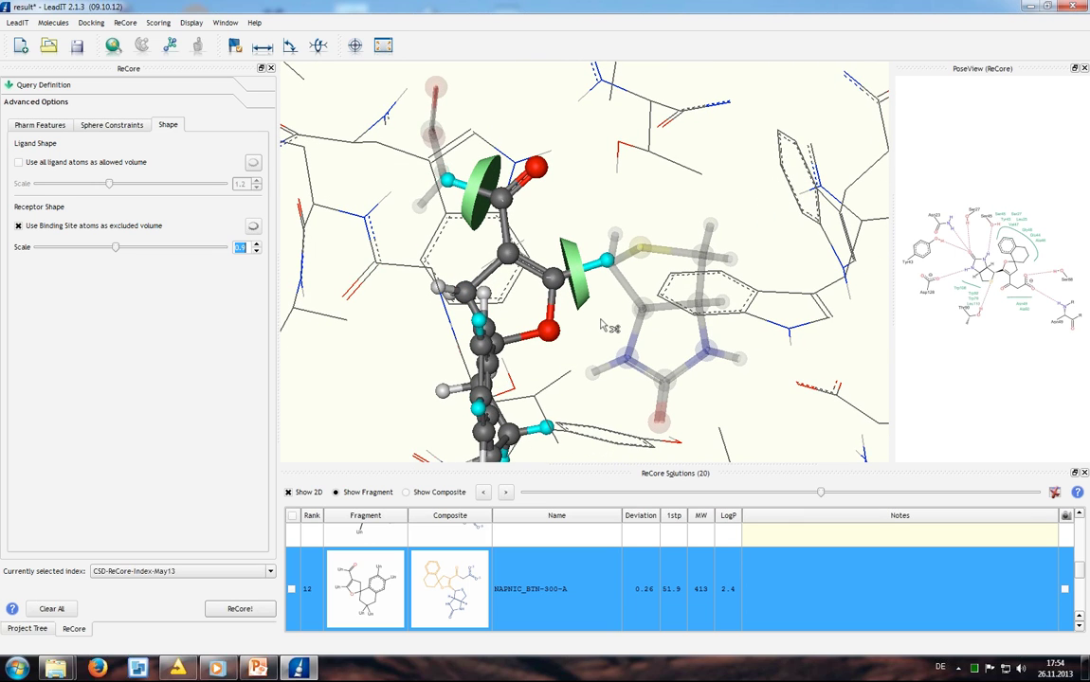
Rerun the ReCore search and review the next five top-ranked replacement fragments.
left_click(237, 609)
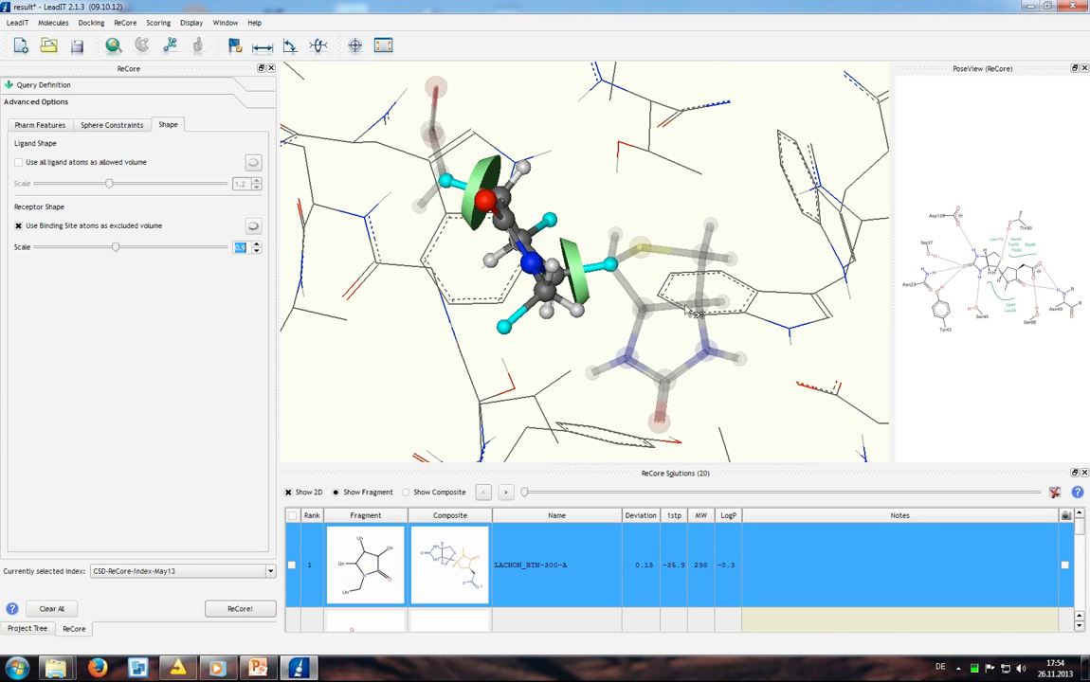
left_click_drag(592, 289, 625, 351)
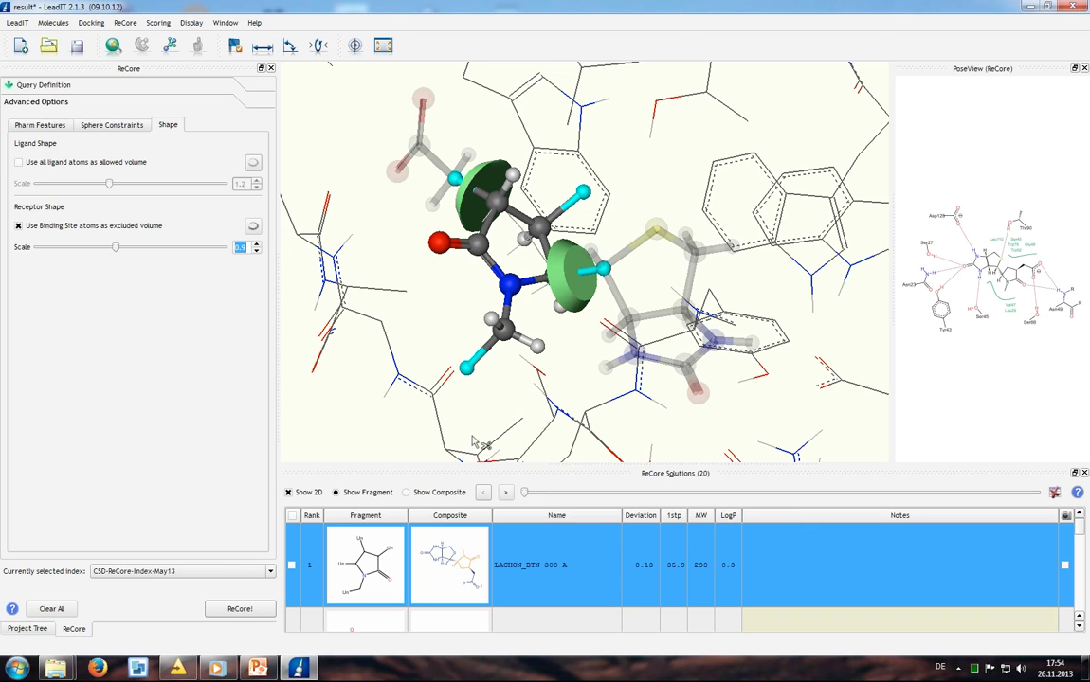
left_click(506, 493)
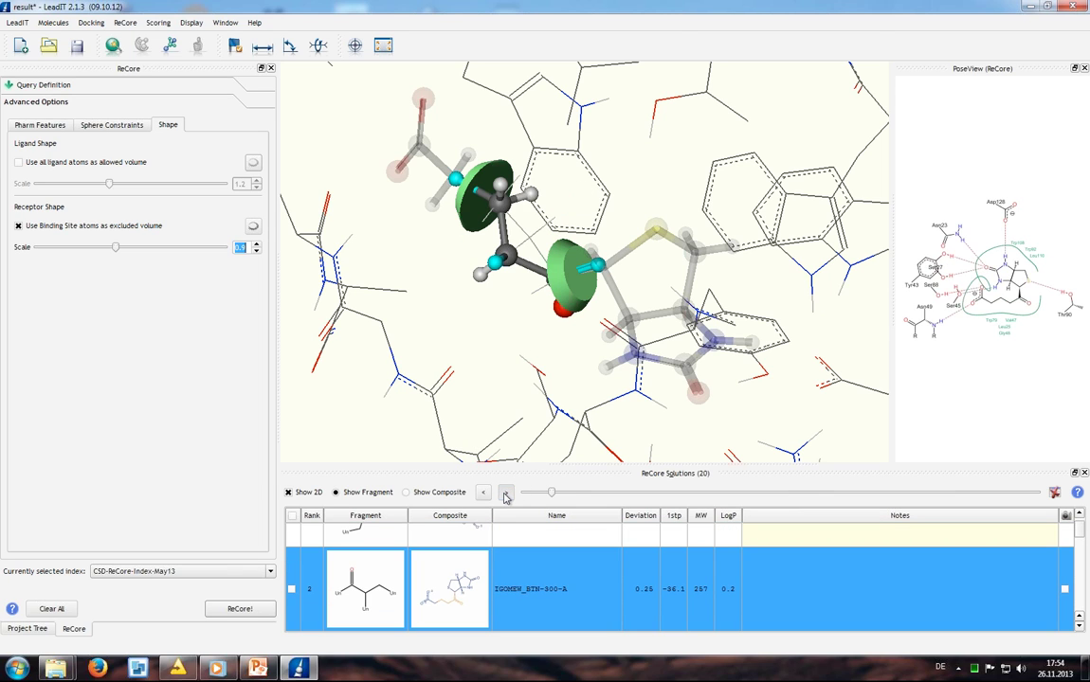
left_click(506, 494)
left_click(506, 494)
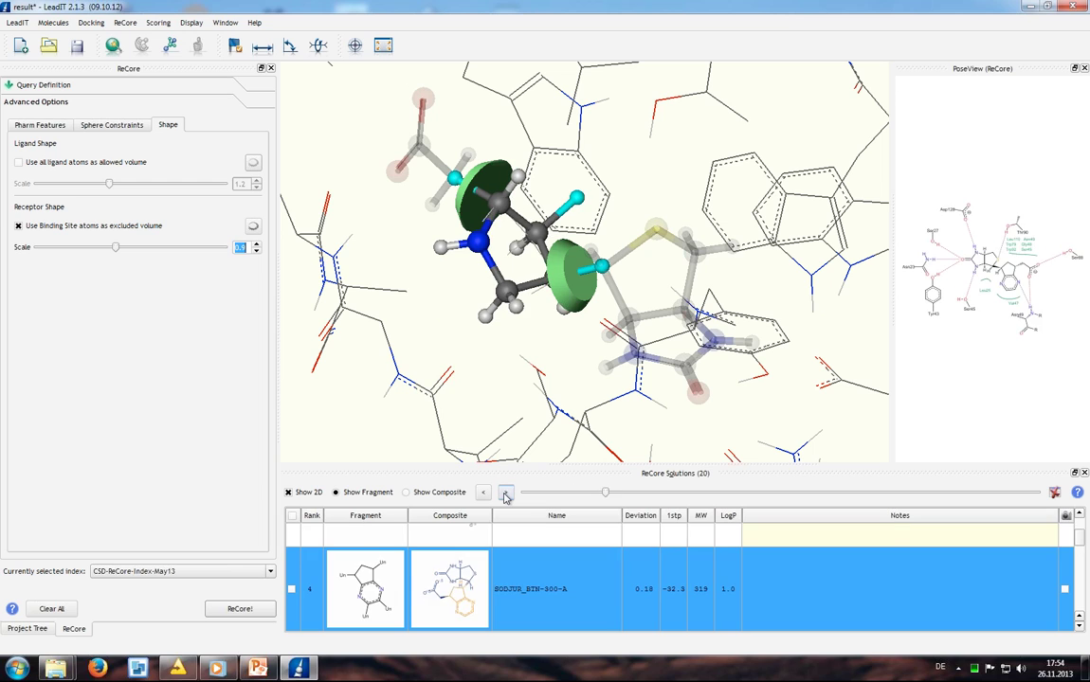
left_click(506, 494)
left_click(506, 493)
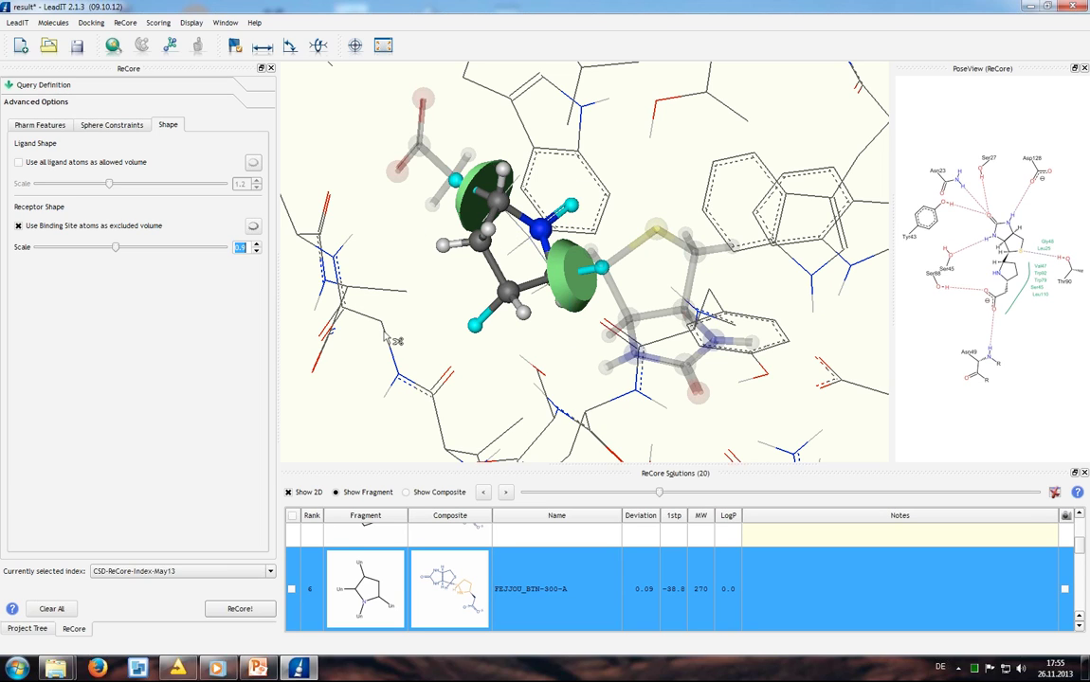
Exit LeadIT back to KNIME, saving the project changes.
left_click(17, 24)
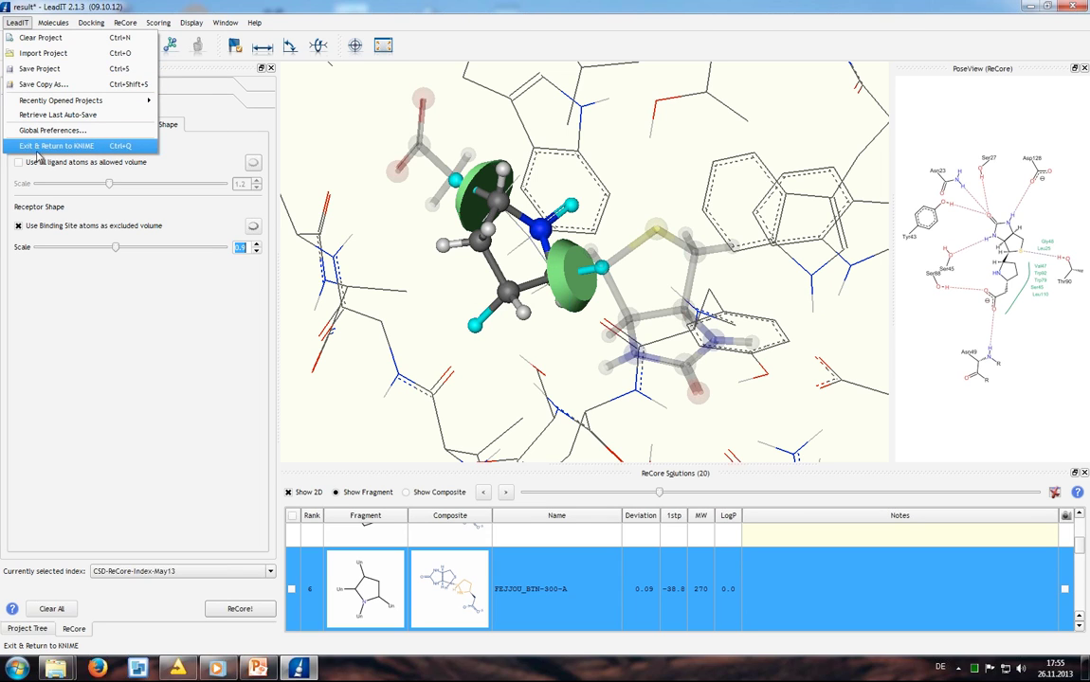
left_click(49, 145)
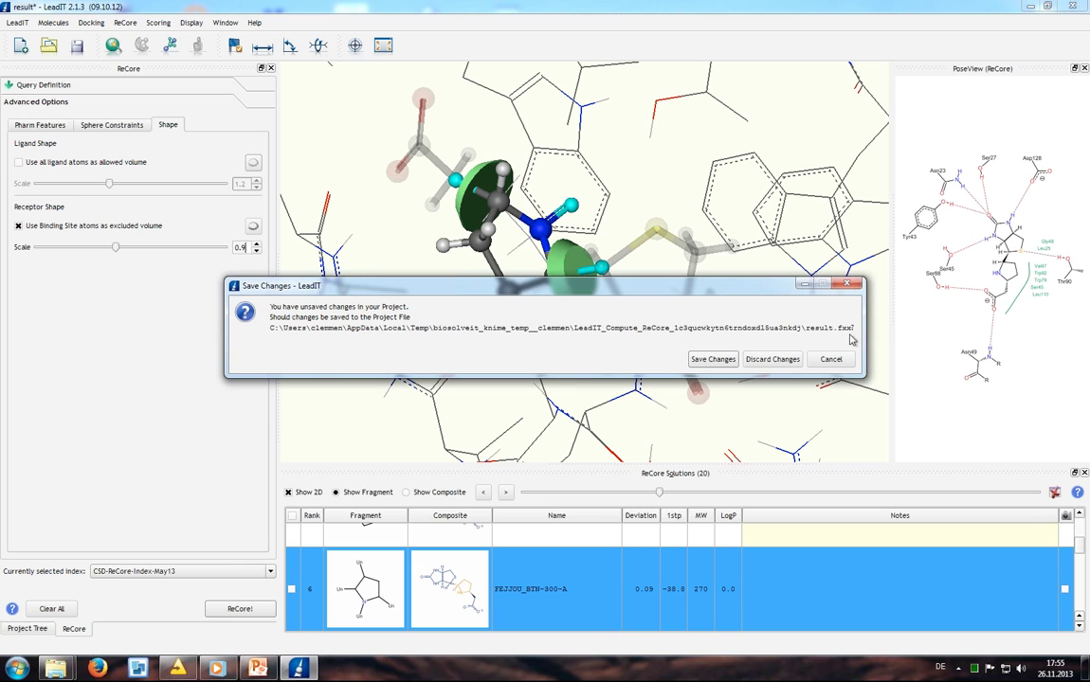
left_click(707, 361)
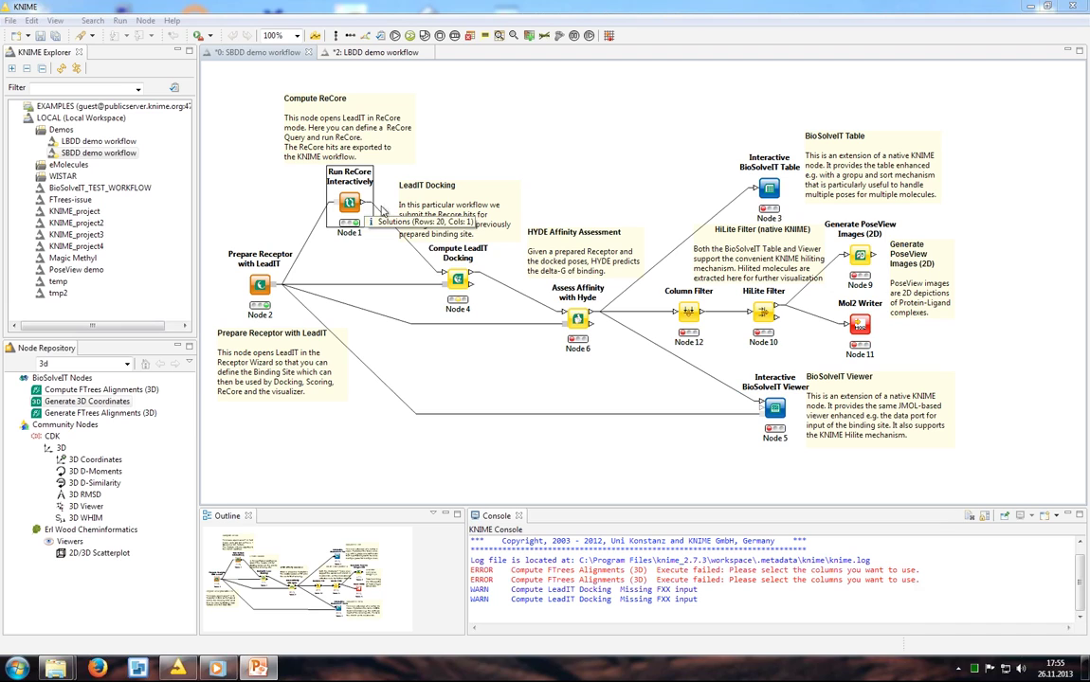
Execute the Compute LeadIT Docking node (Node 4) on the ReCore hits.
left_click(459, 280)
right_click(459, 281)
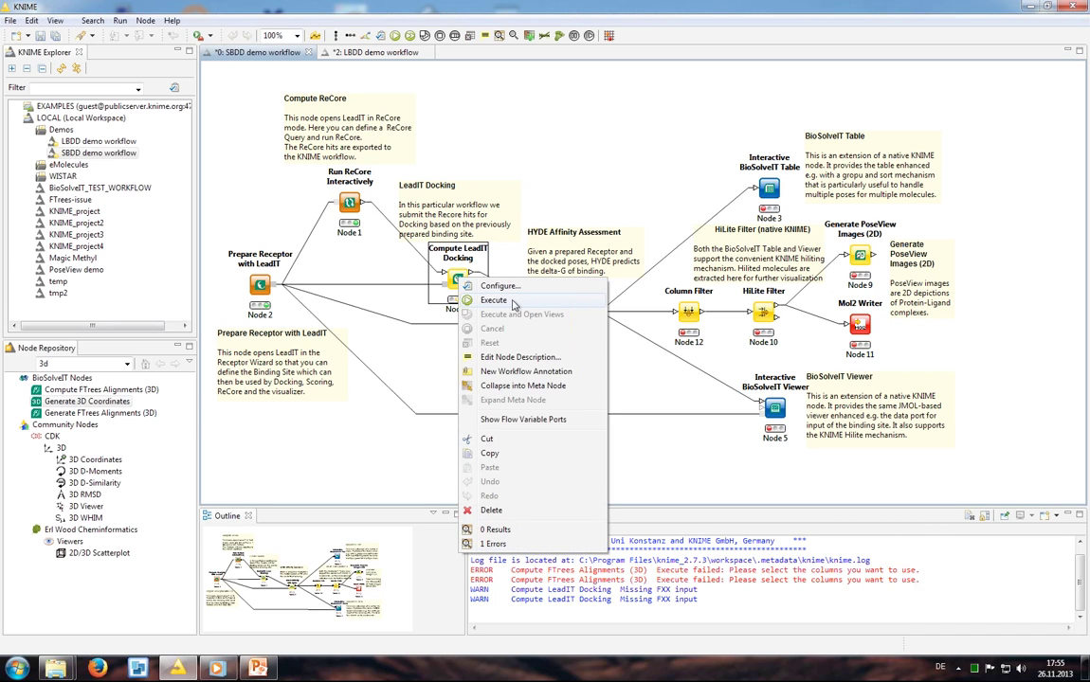
left_click(491, 302)
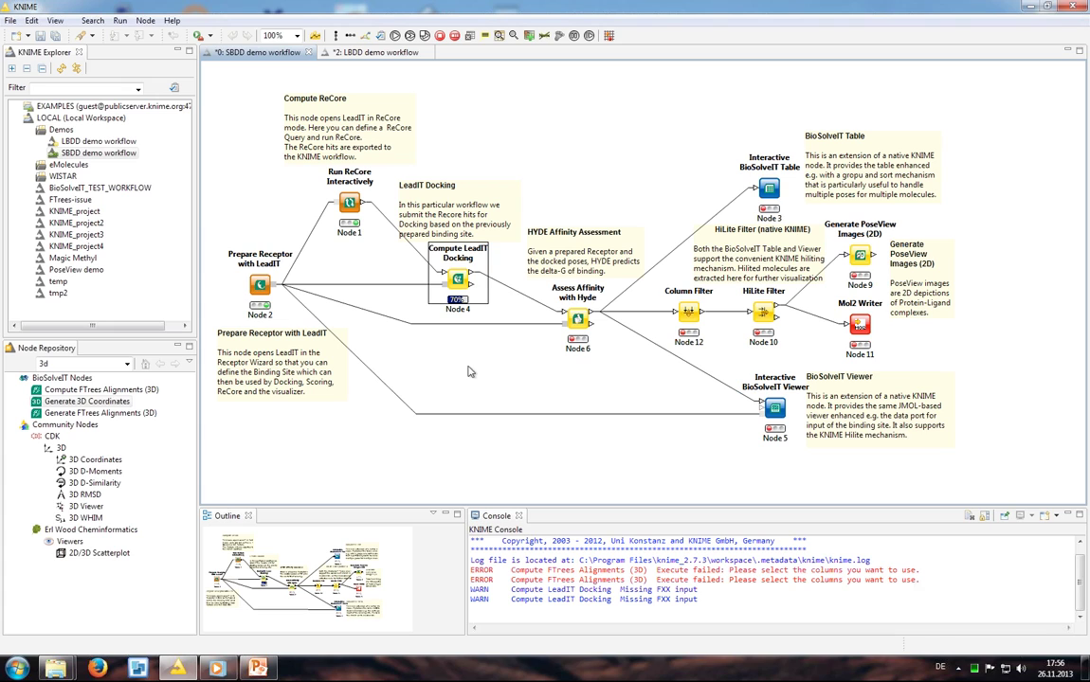
Search the Node Repository for 'filter' and place a Row Filter node on the canvas.
left_click(80, 366)
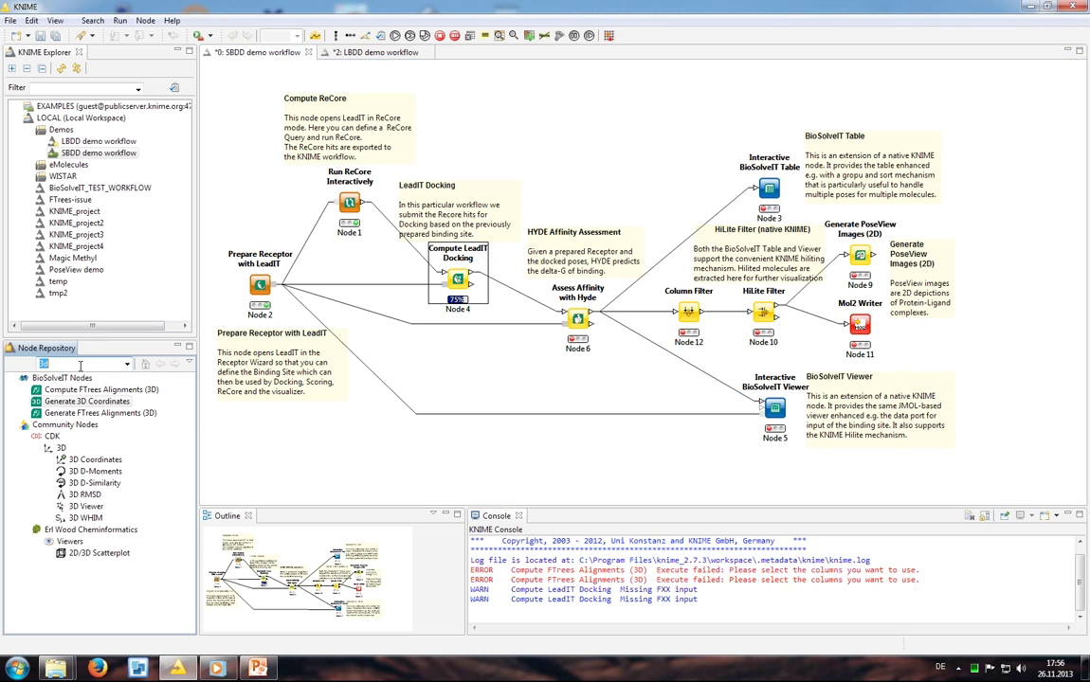
type("filter")
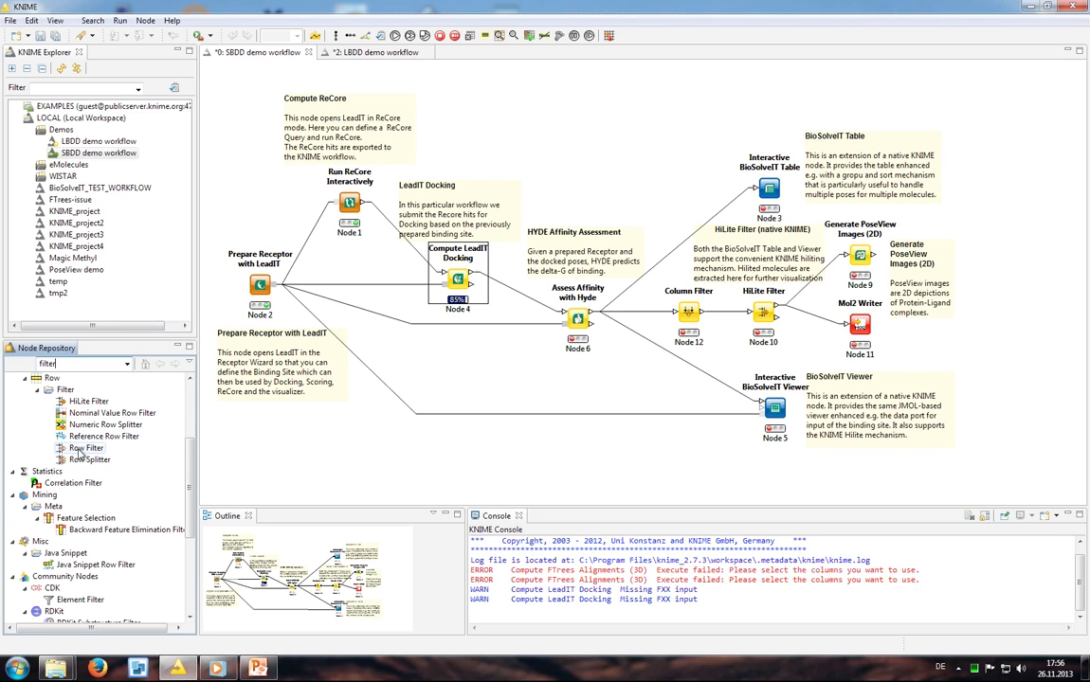
left_click_drag(81, 453, 567, 191)
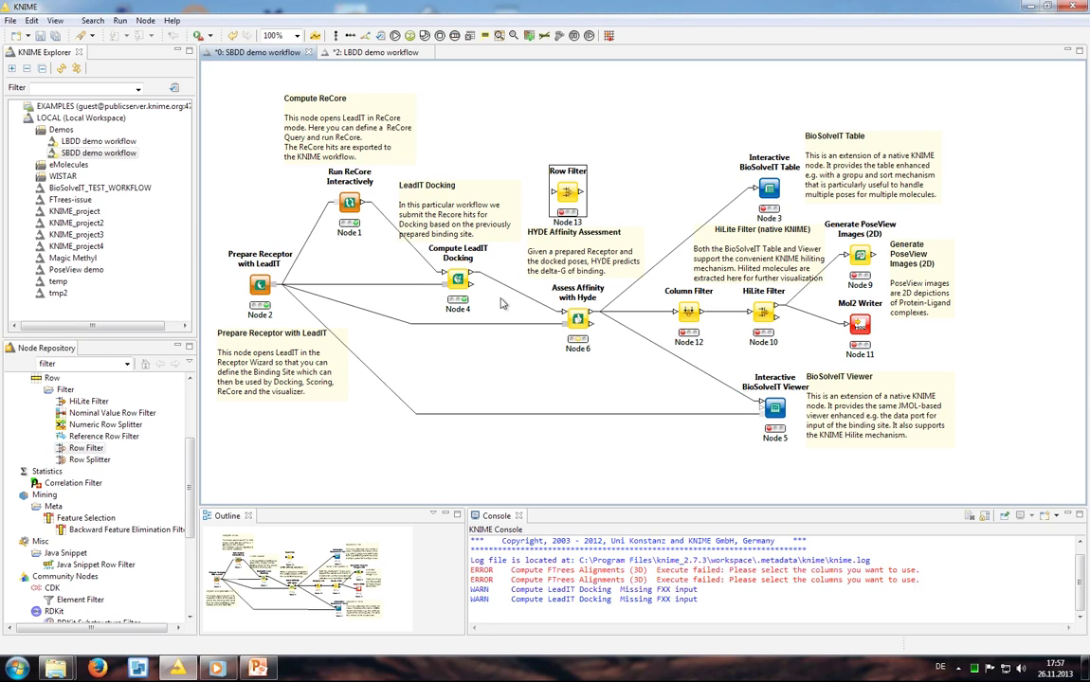
right_click(457, 281)
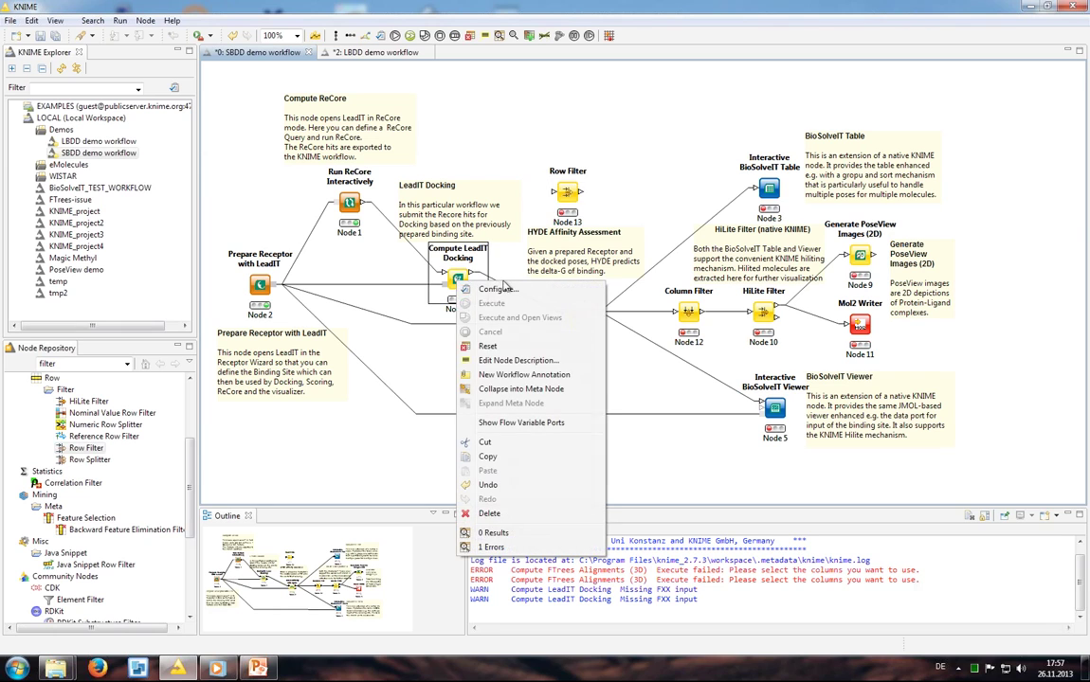
left_click(499, 290)
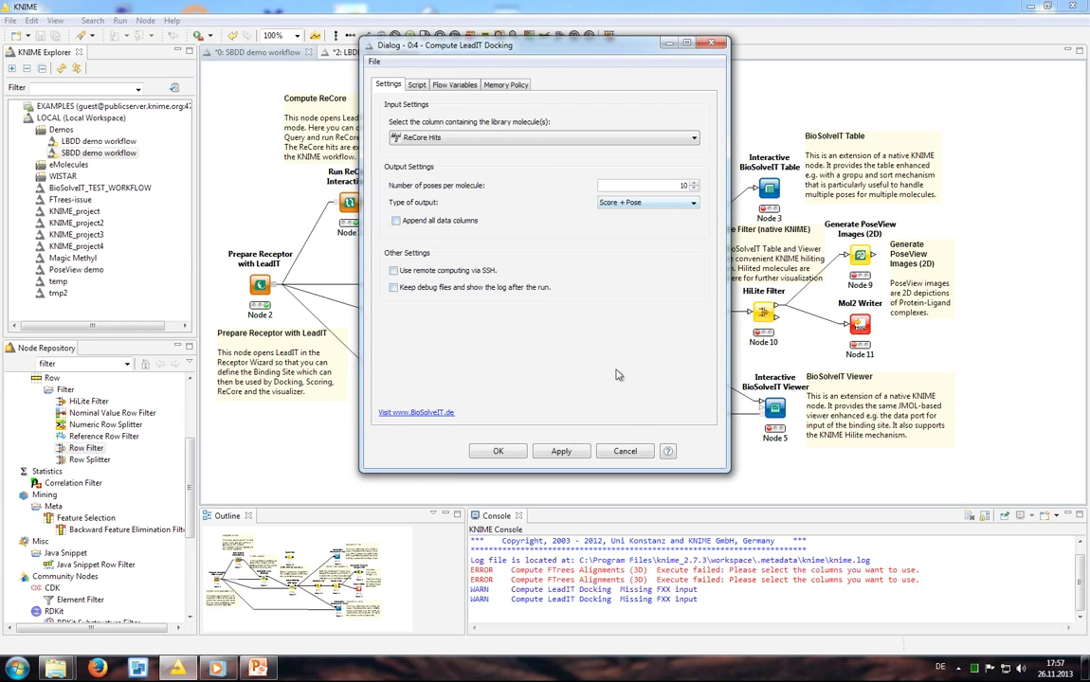
left_click(622, 454)
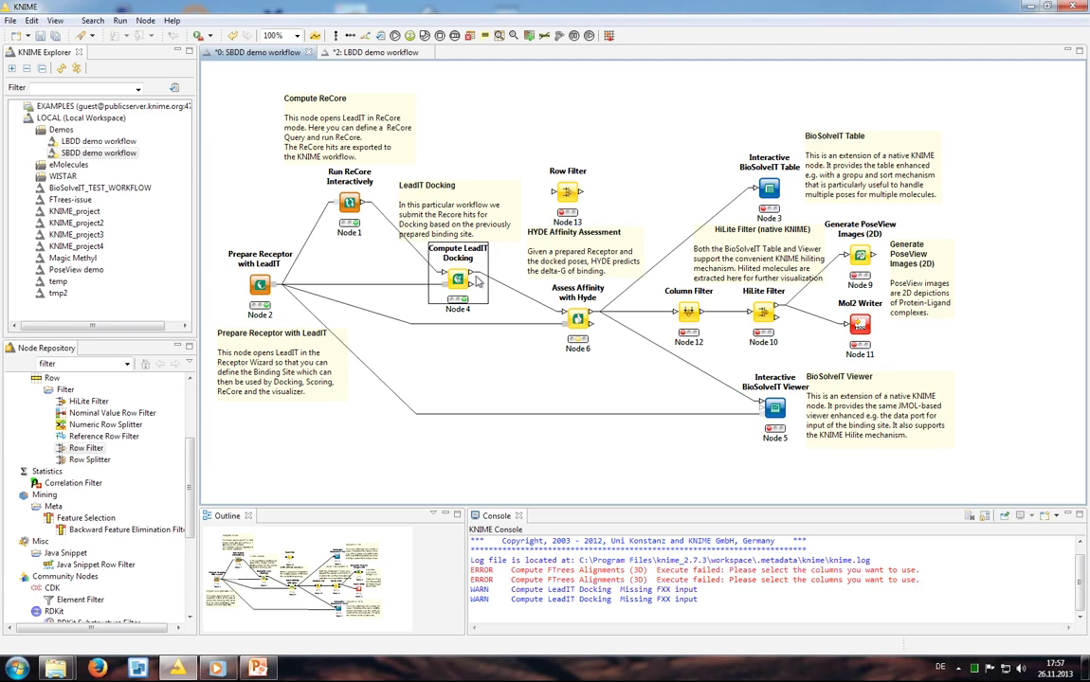
Check the 200-row docking results table, then connect Node 4's output to the Row Filter input.
mouse_move(472, 277)
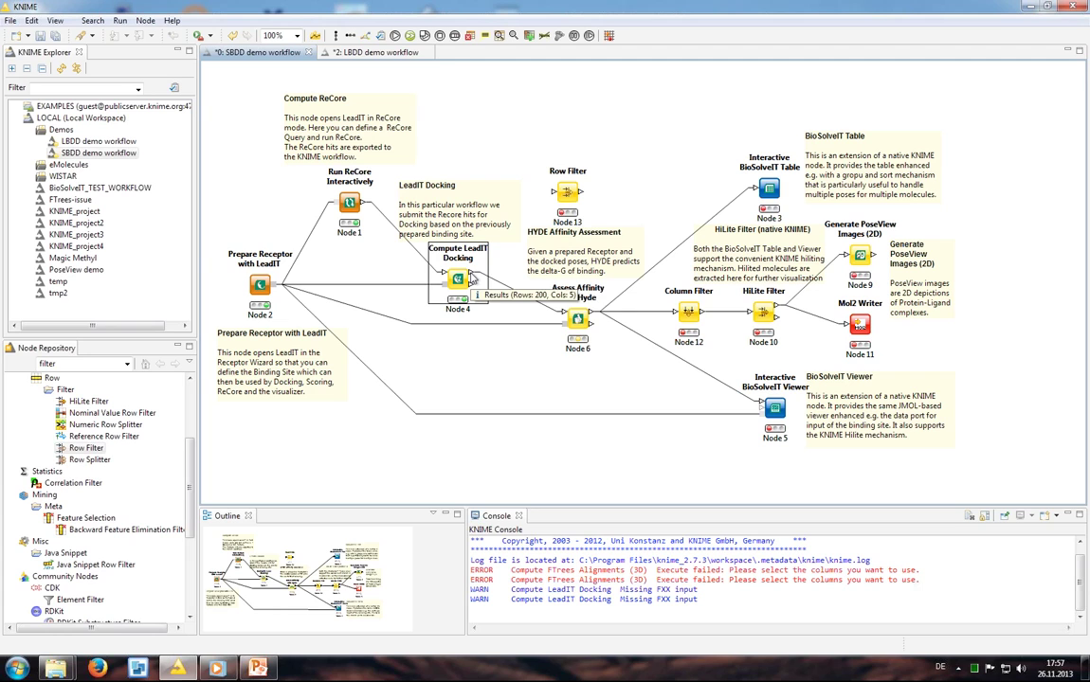
right_click(472, 277)
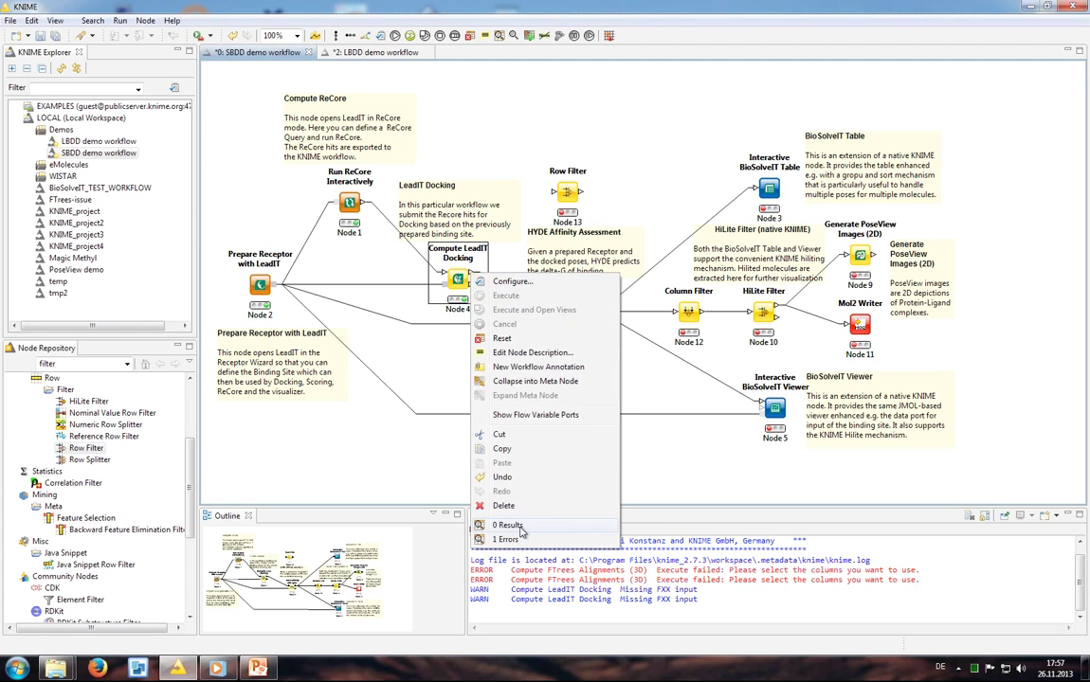
left_click(502, 479)
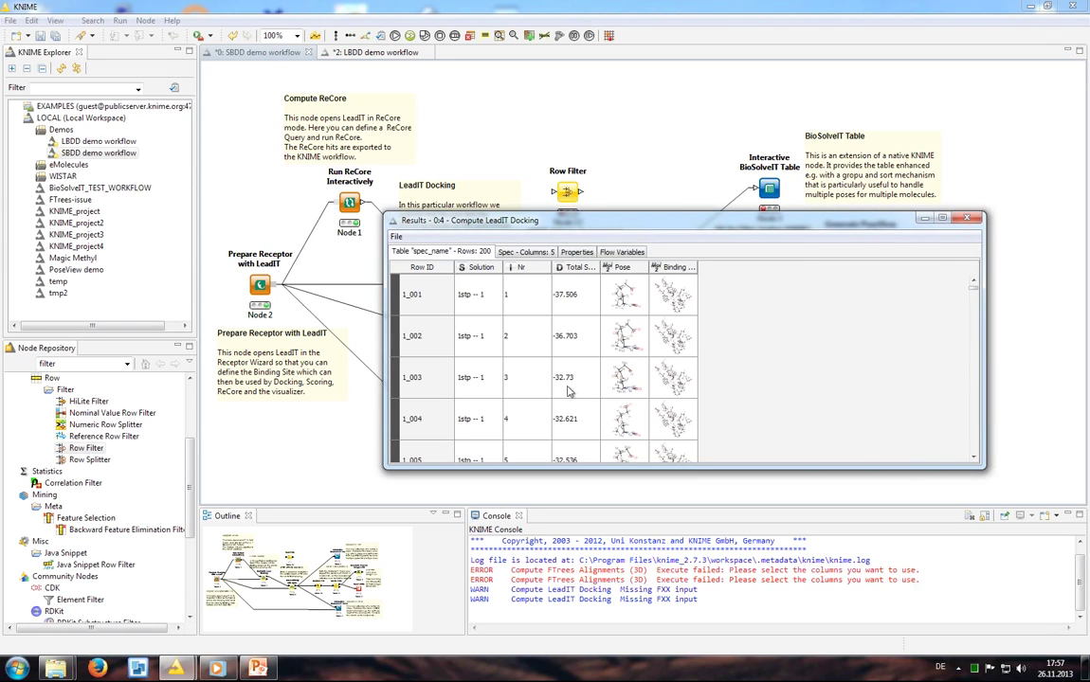
mouse_move(973, 282)
left_mouse_down()
mouse_move(978, 392)
mouse_move(977, 282)
left_mouse_up()
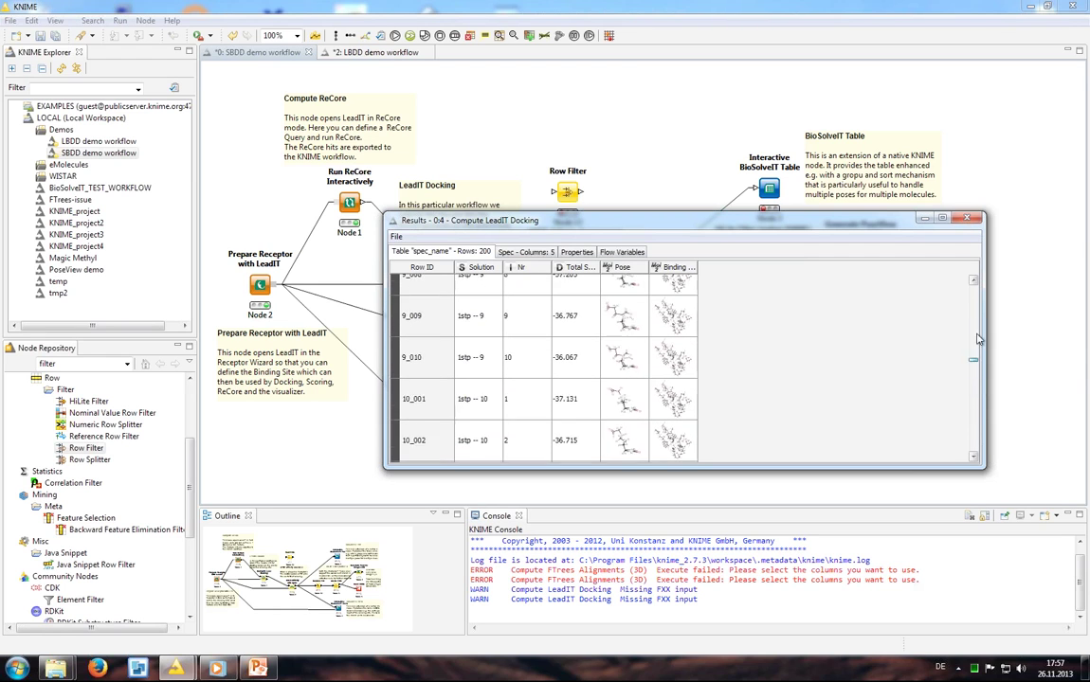
left_click(968, 218)
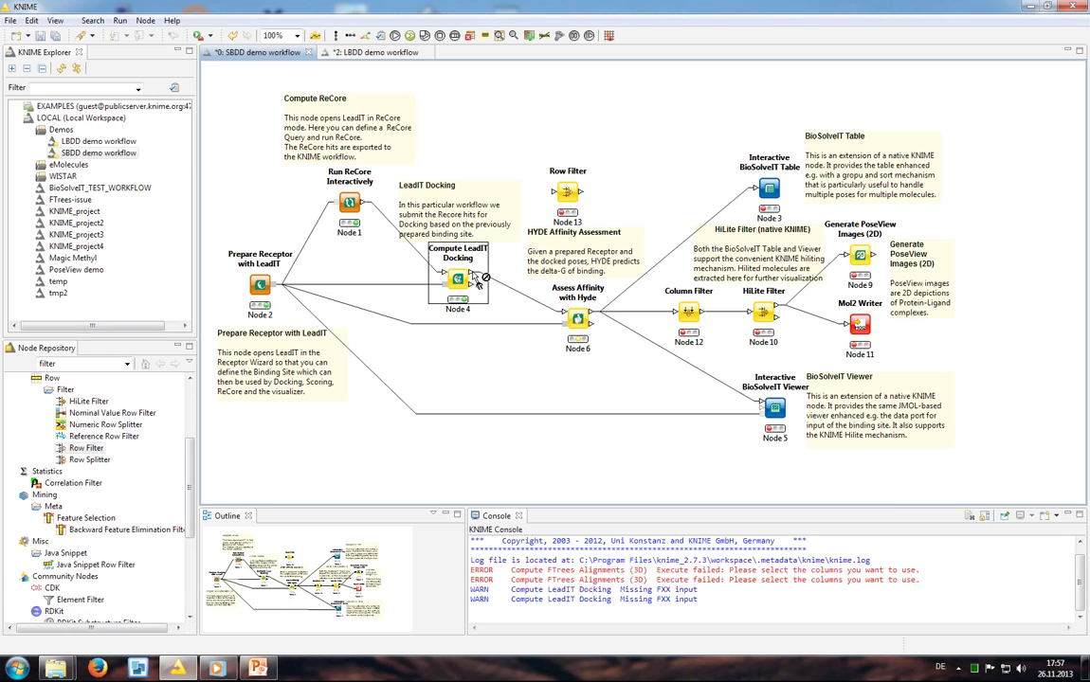
left_click_drag(472, 272, 563, 318)
Set the Row Filter to range-check the Total Score column, with a lower bound of -100.
right_click(556, 192)
left_click(583, 198)
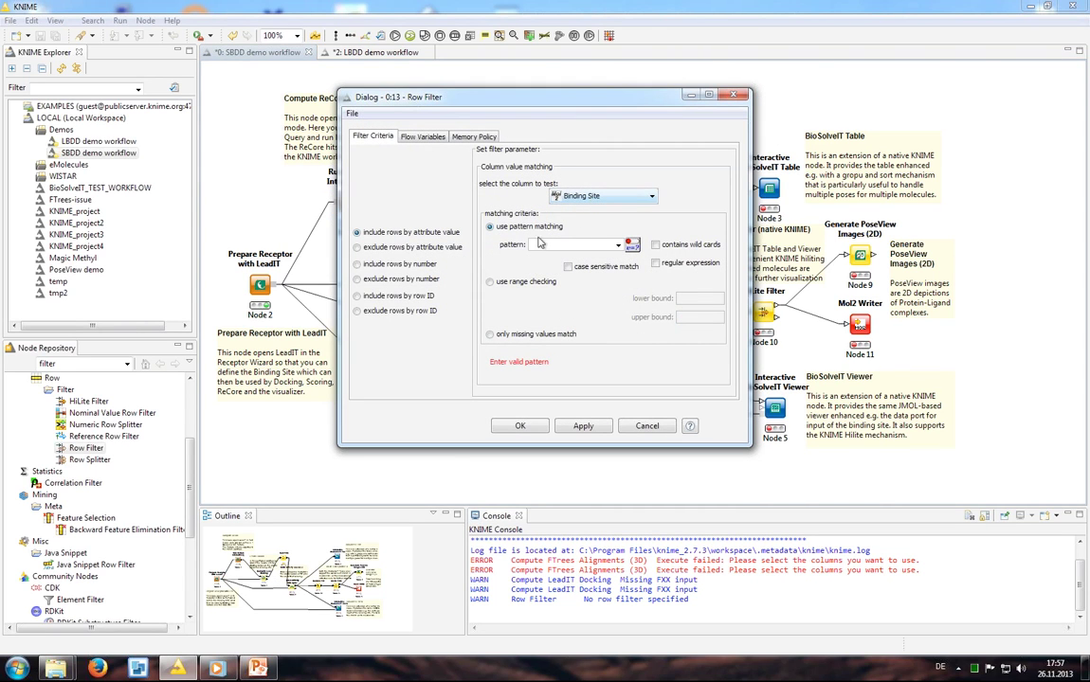
left_click(490, 283)
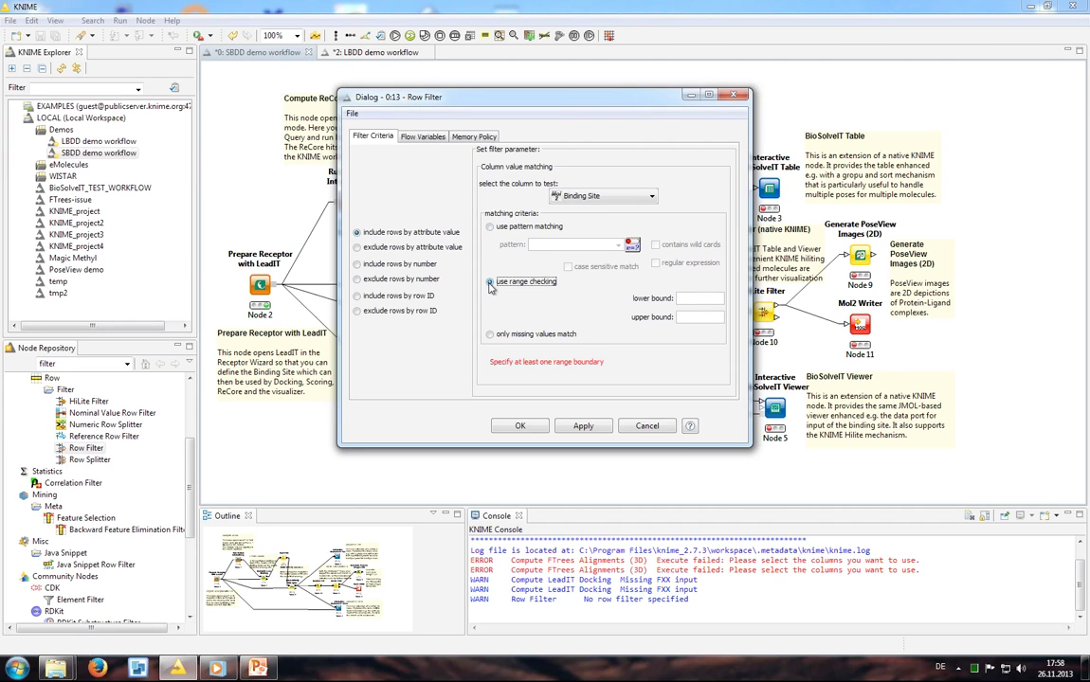
left_click(630, 196)
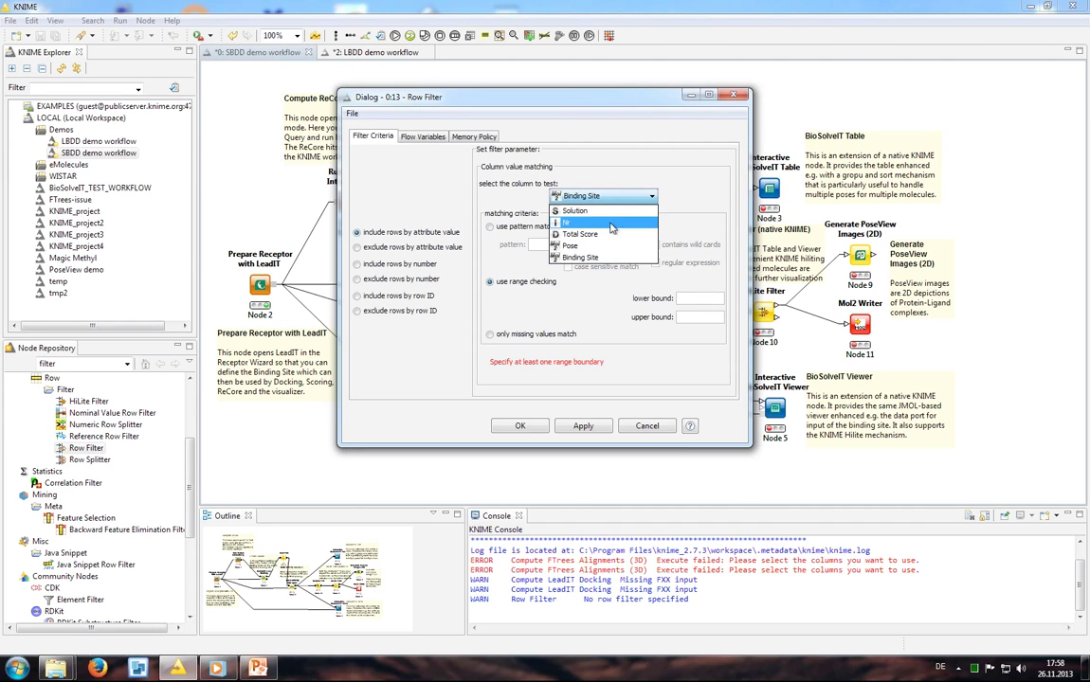
left_click(607, 234)
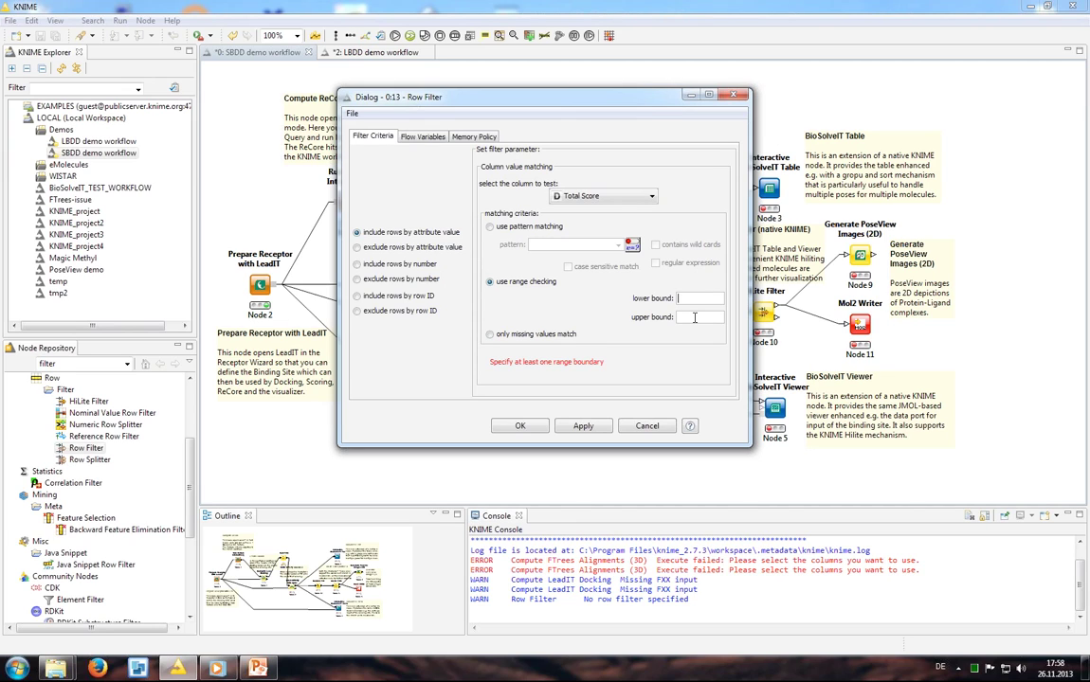
type("-")
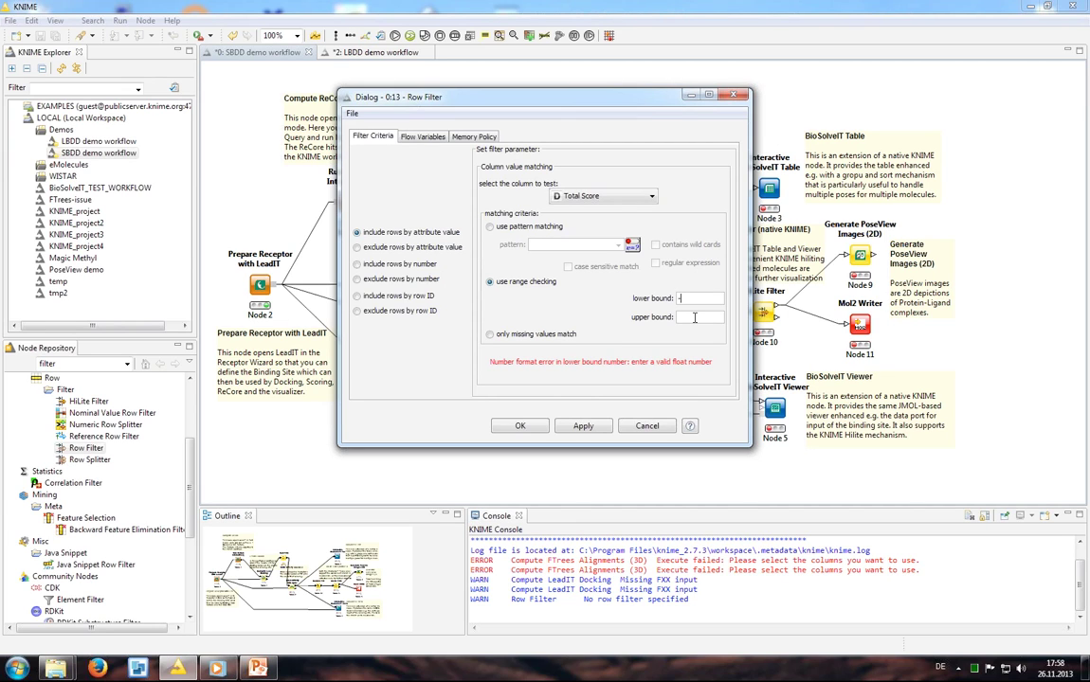
key("BackSpace")
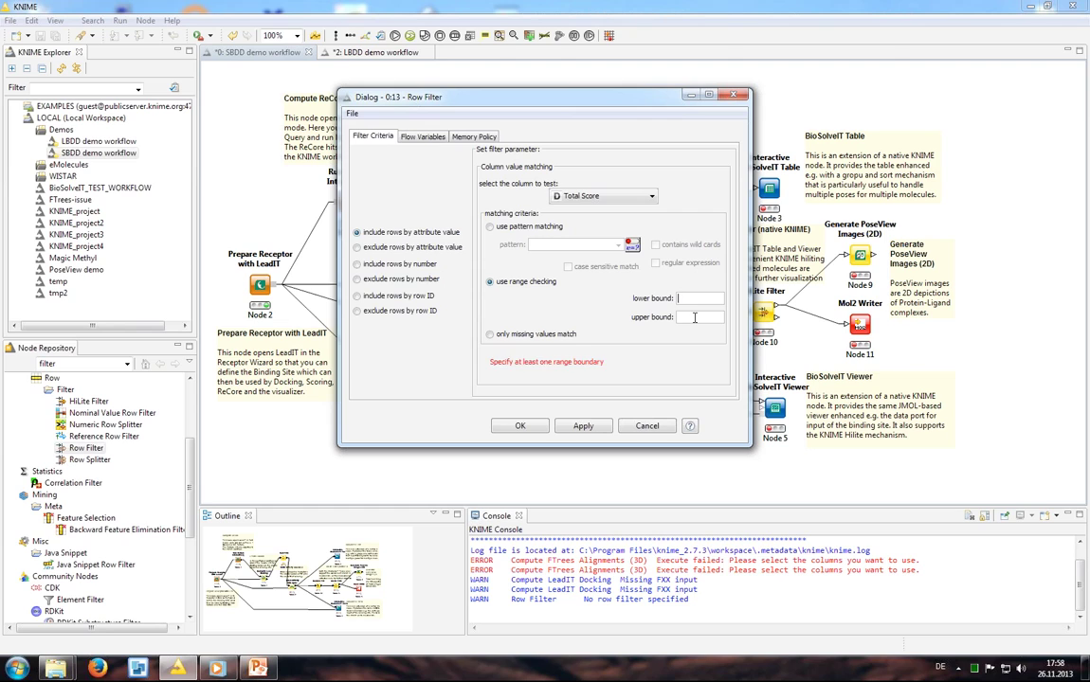
type("-100")
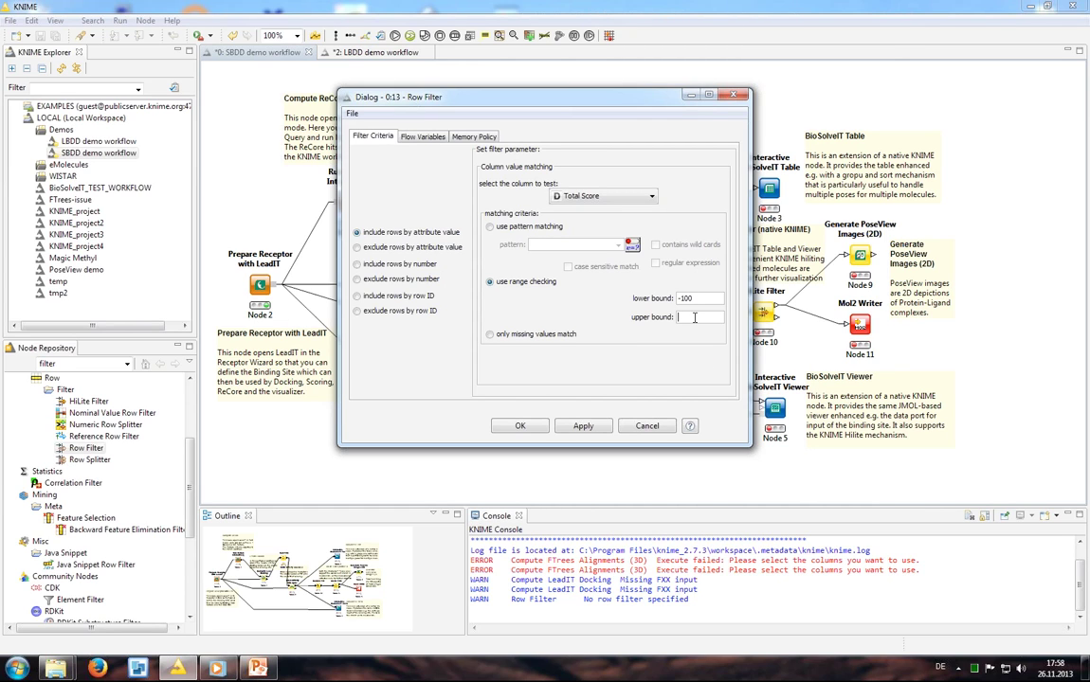
type("-1")
Apply the Total Score range filter and execute the Row Filter node, passing 47 rows.
left_click(520, 428)
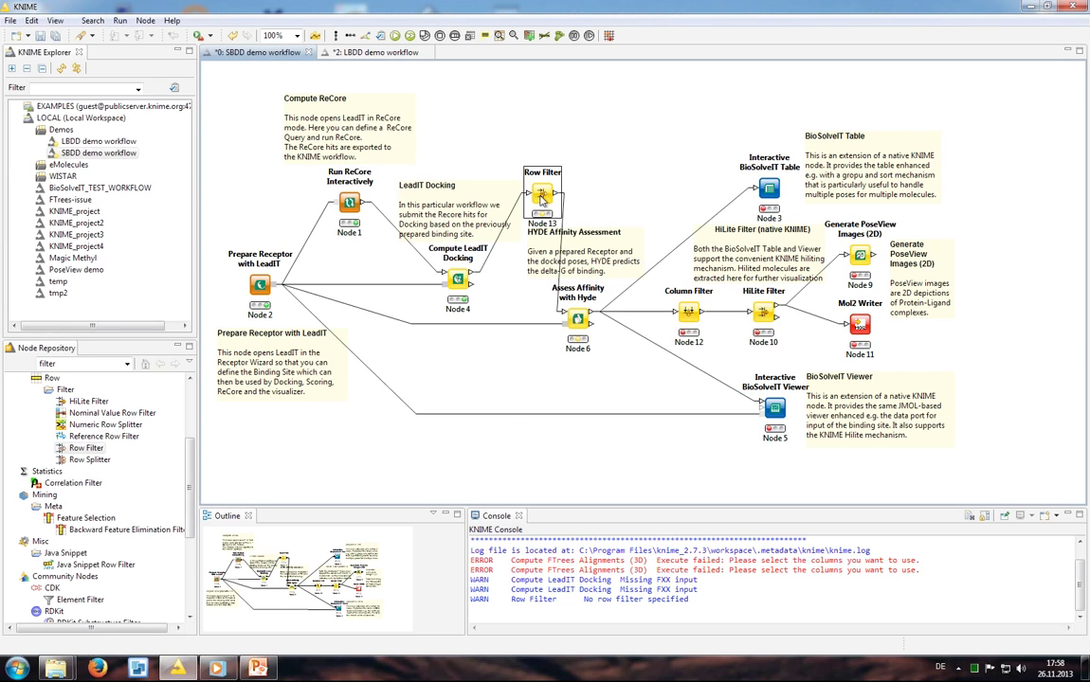
right_click(542, 197)
left_click(595, 220)
Execute the Assess Affinity with Hyde node (Node 6) on the filtered poses.
mouse_move(559, 196)
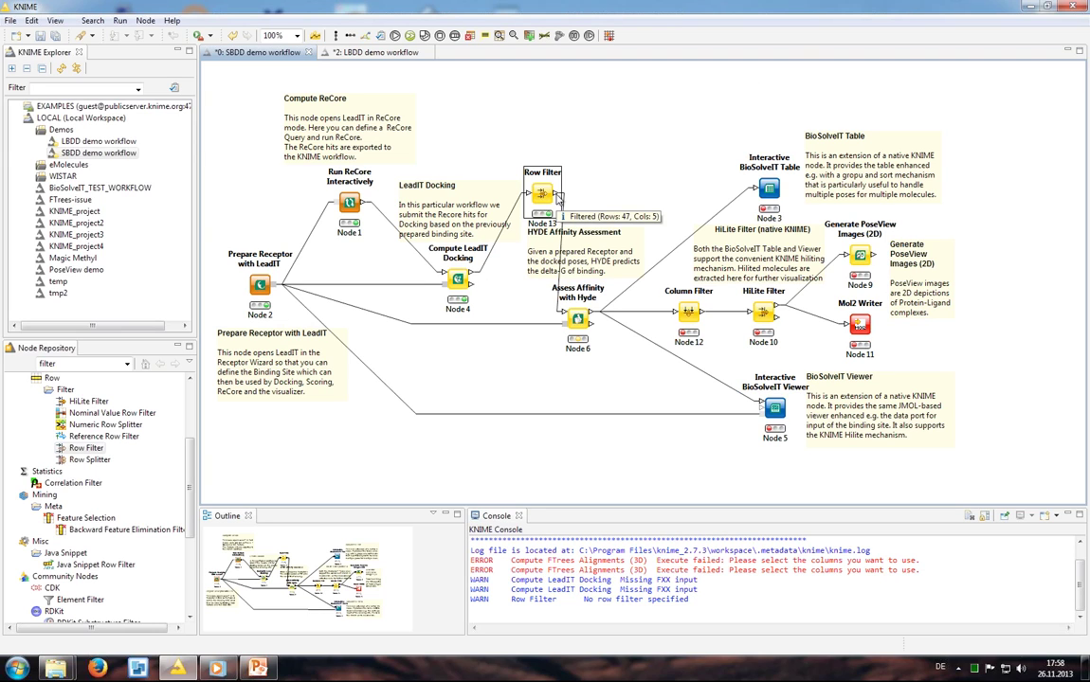
right_click(579, 320)
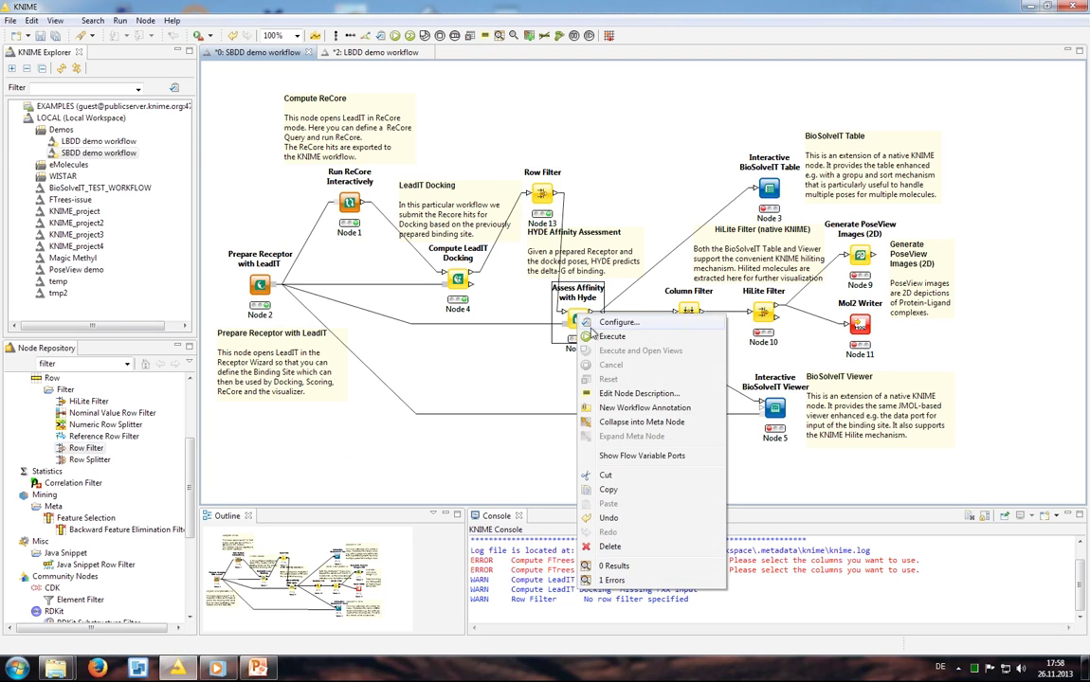
left_click(614, 338)
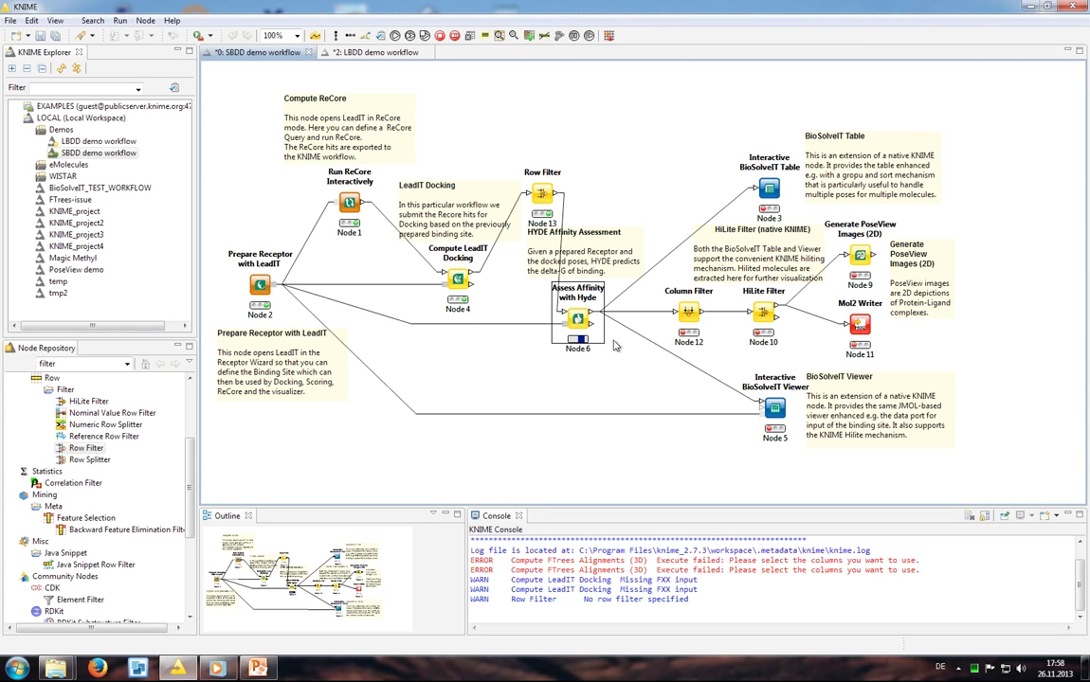
Present PowerPoint's closing 'Thanks!' slide 11, then end the show and minimize PowerPoint.
left_click(255, 669)
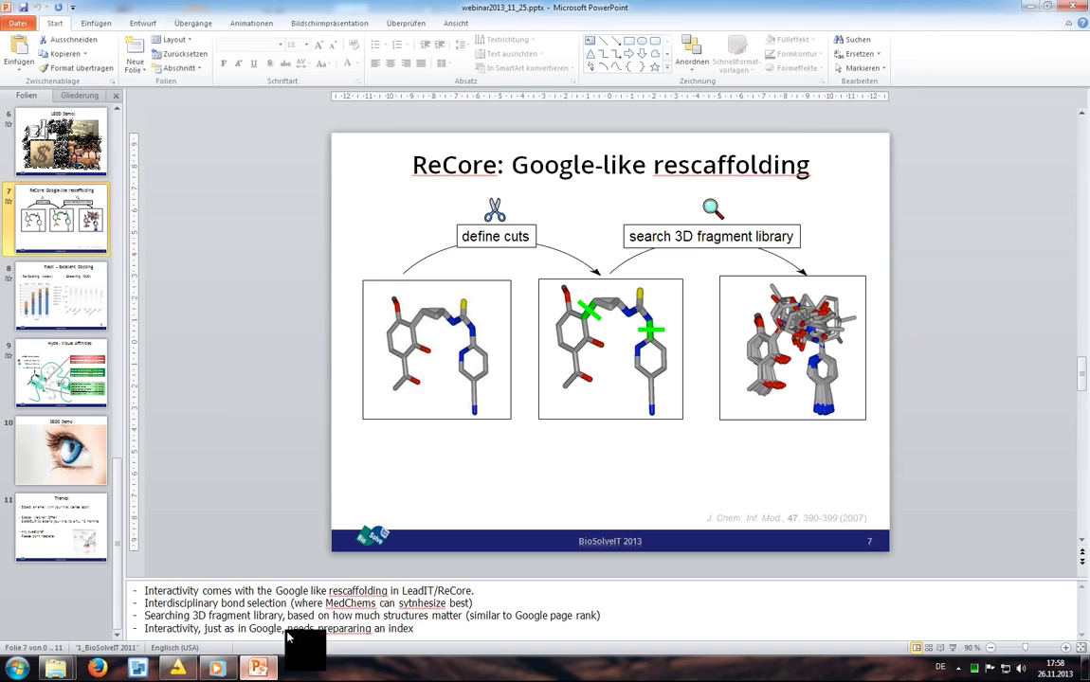
left_click(79, 533)
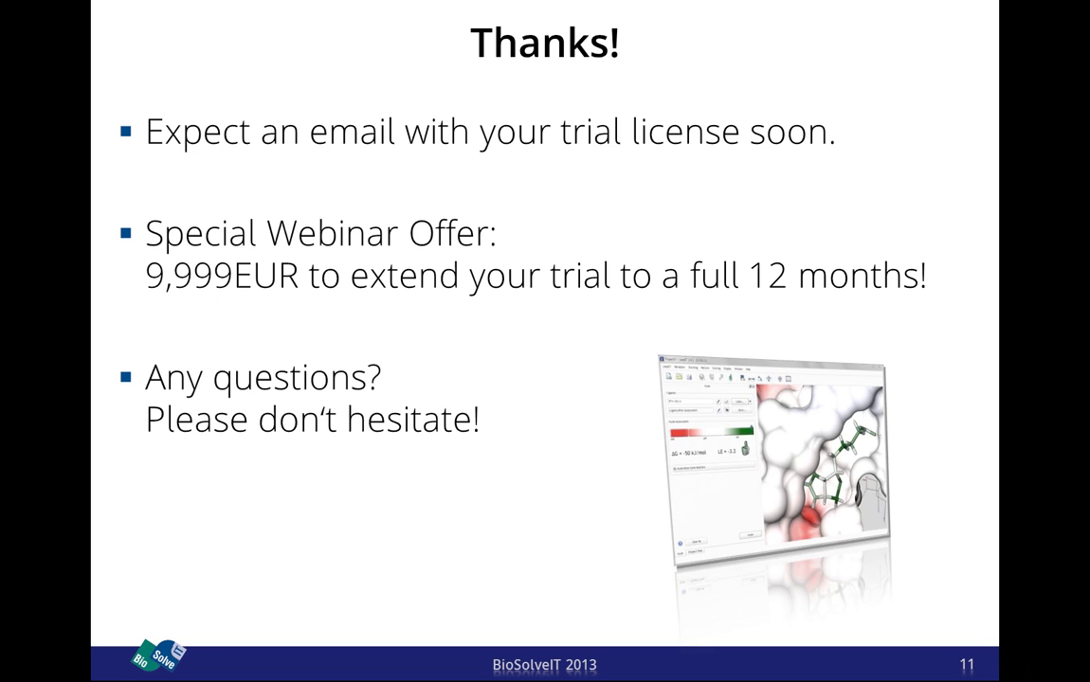
key("Escape")
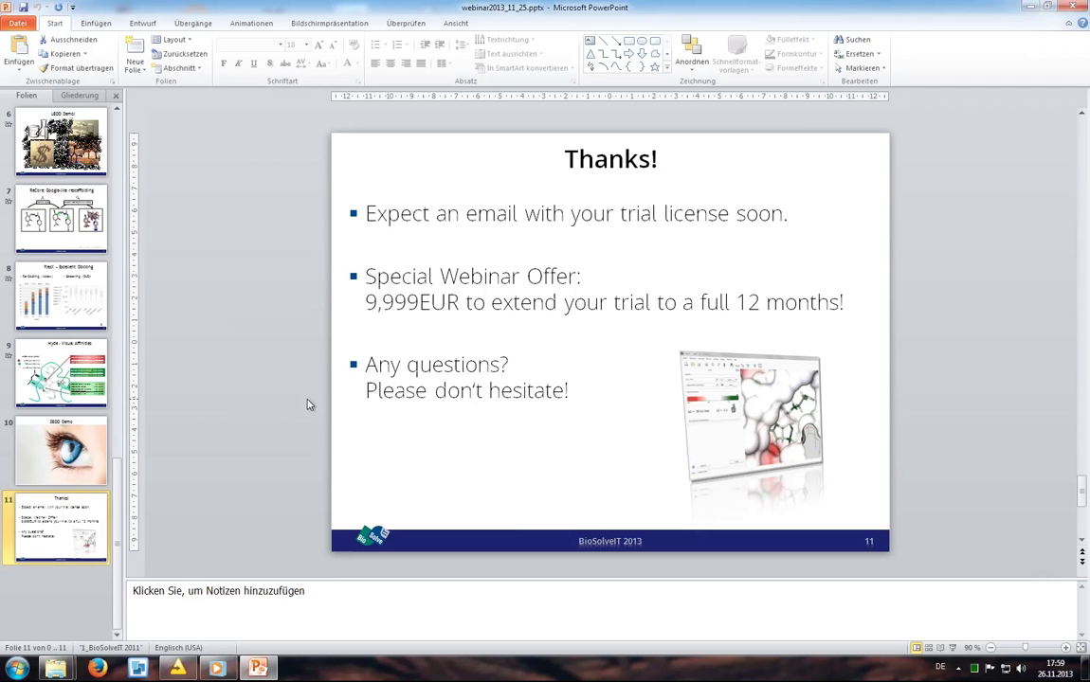
left_click(1030, 10)
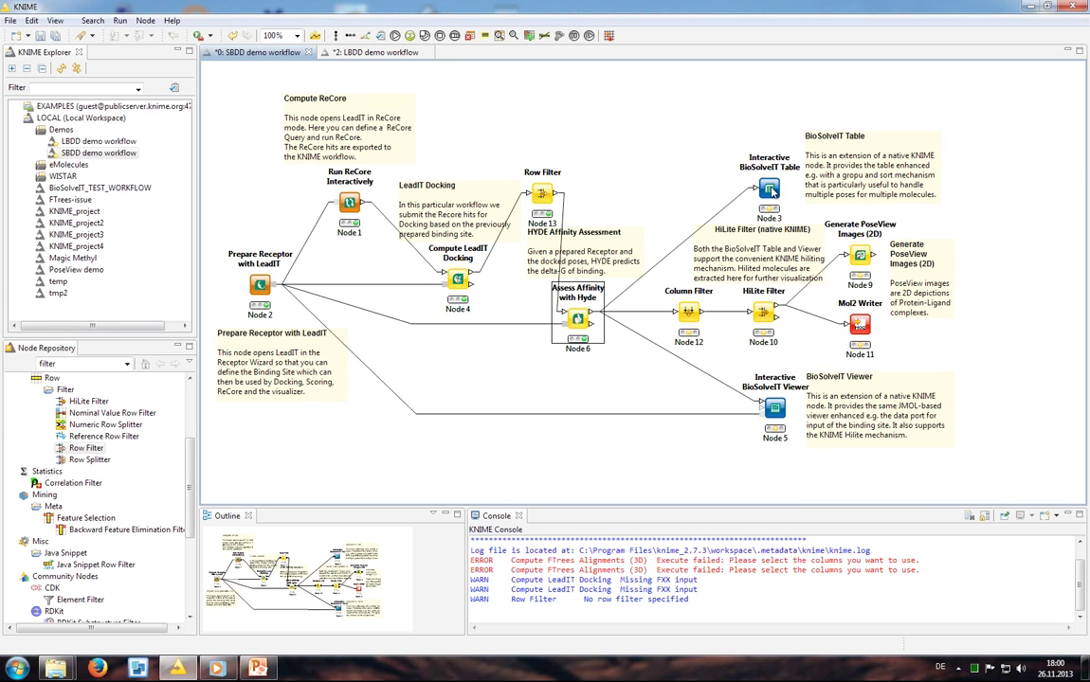
Open the Interactive BioSolveIT Table, sort by HYDE ascending, and select top pose 15_001 (-55.788).
right_click(758, 194)
left_click(827, 226)
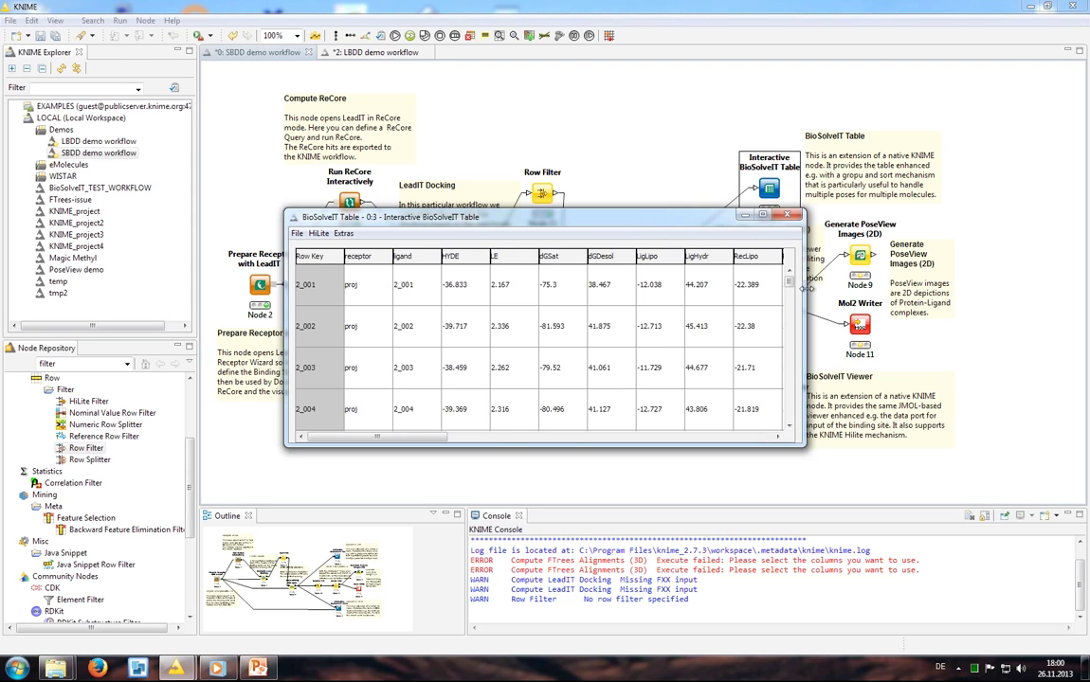
left_click_drag(808, 293, 993, 294)
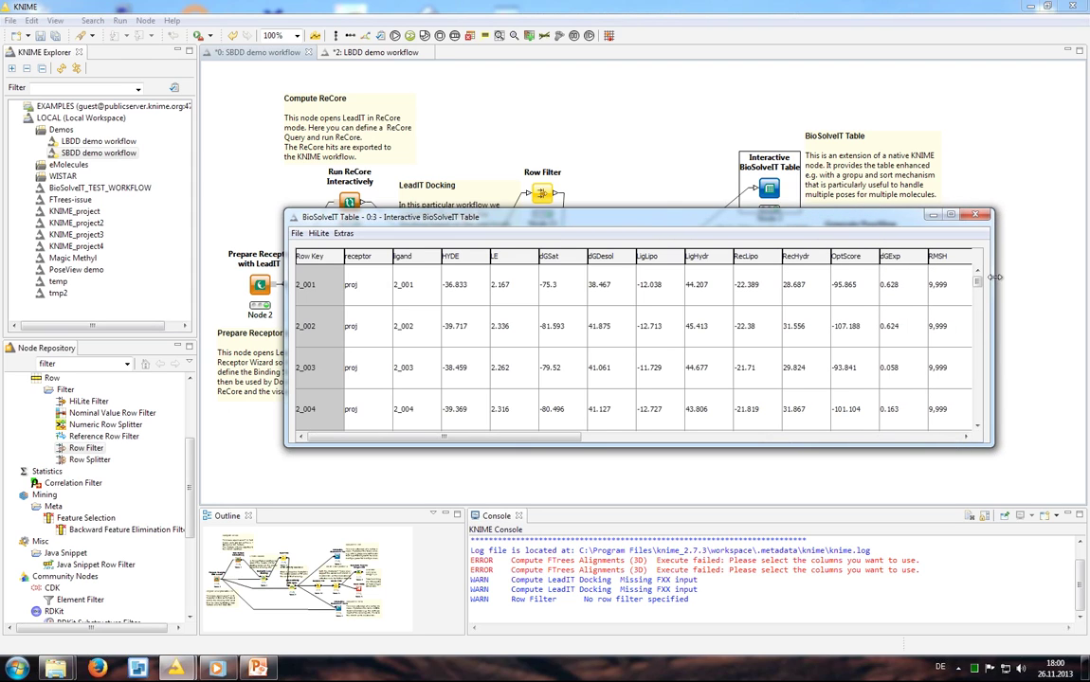
right_click(456, 258)
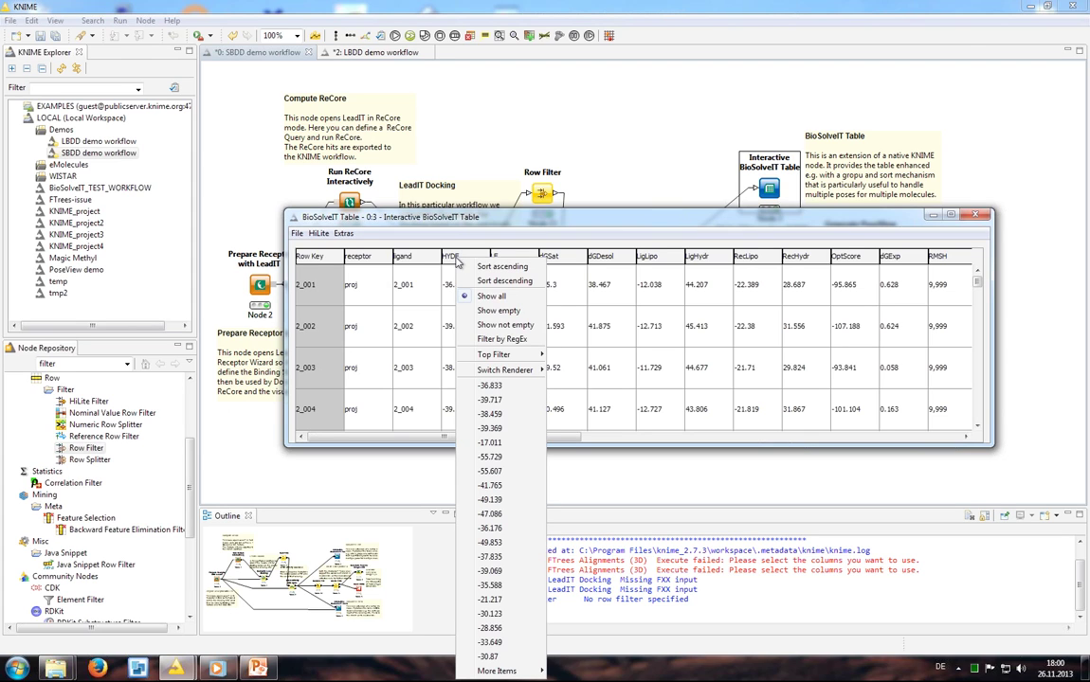
left_click(505, 268)
left_click(422, 280)
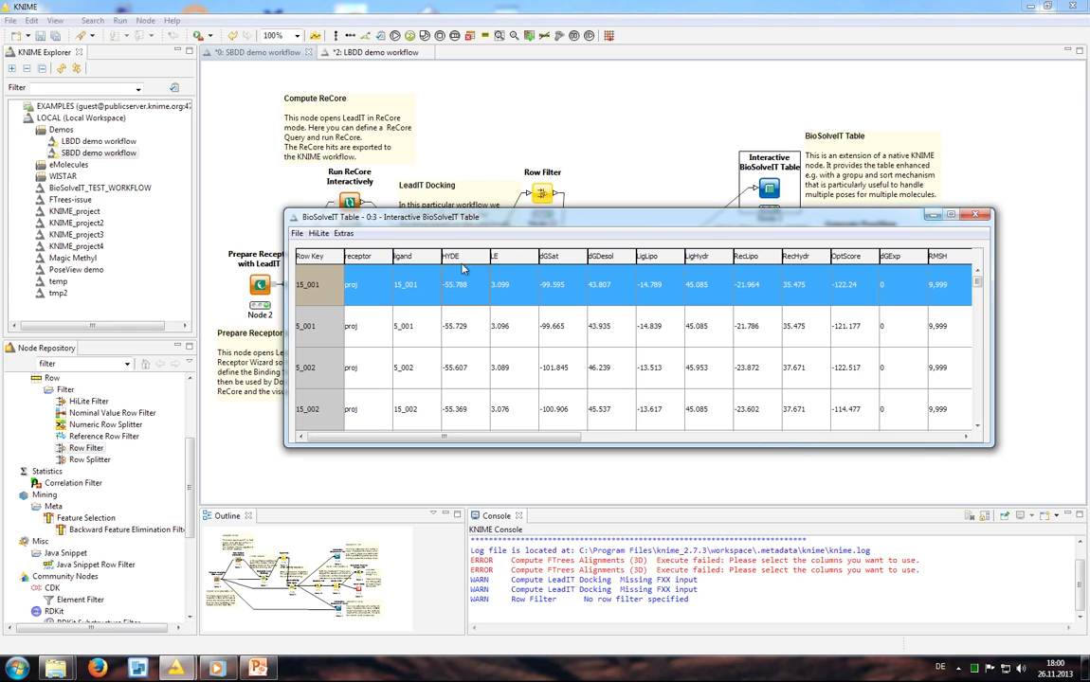
left_click_drag(585, 220, 375, 40)
Execute the Interactive BioSolveIT Viewer node and open its 3D view maximized.
right_click(774, 405)
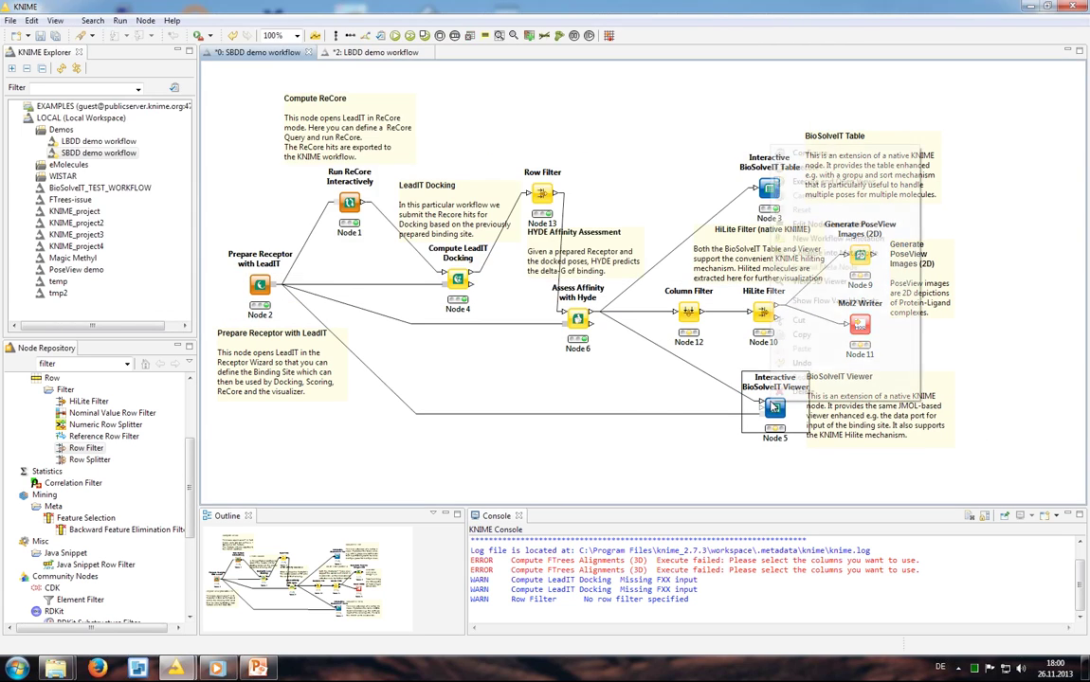
left_click(834, 181)
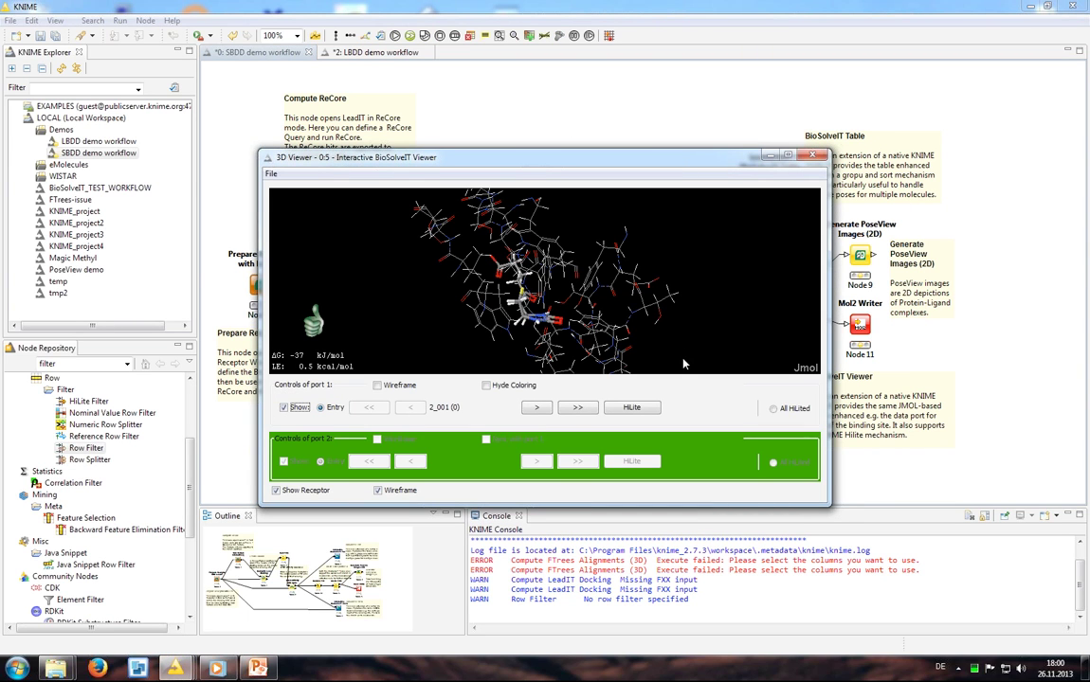
left_click(788, 157)
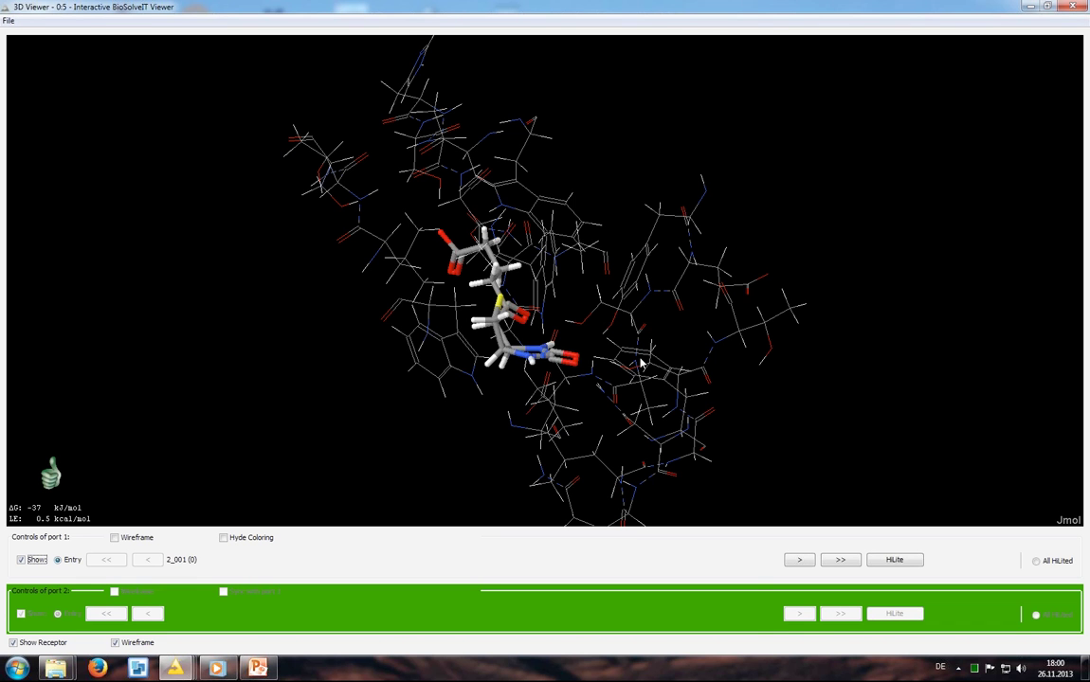
Rotate the complex and colour the ligand by HYDE contributions.
right_click(667, 314)
left_click(504, 243)
mouse_move(504, 243)
left_mouse_down()
mouse_move(531, 223)
mouse_move(520, 196)
mouse_move(516, 234)
mouse_move(579, 227)
mouse_move(494, 238)
left_mouse_up()
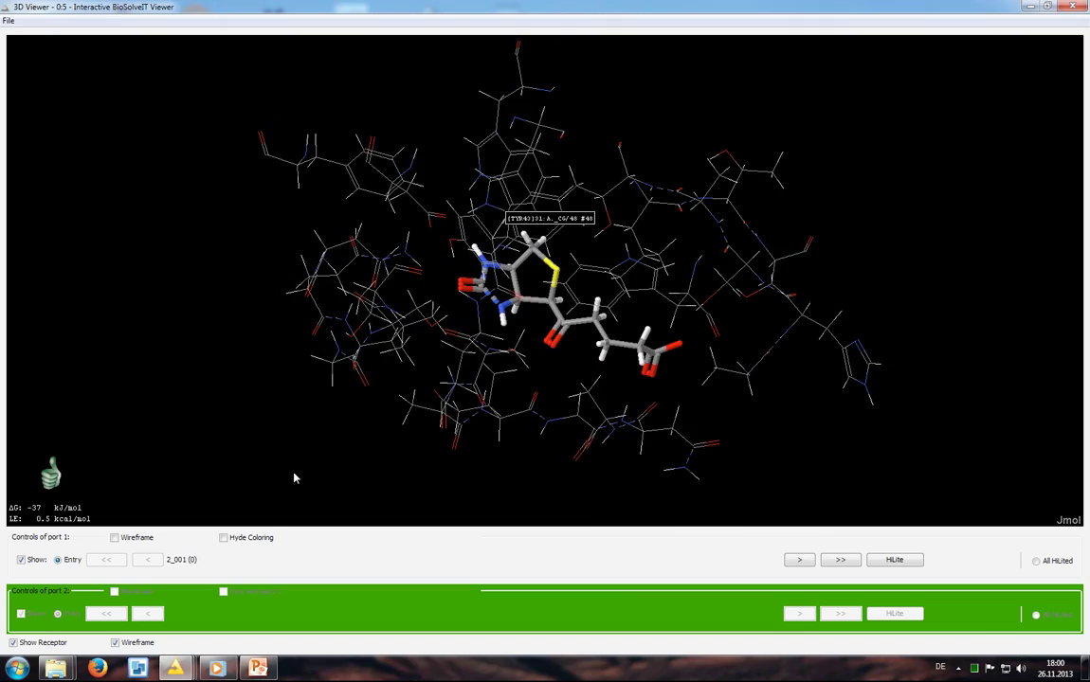
left_click(223, 538)
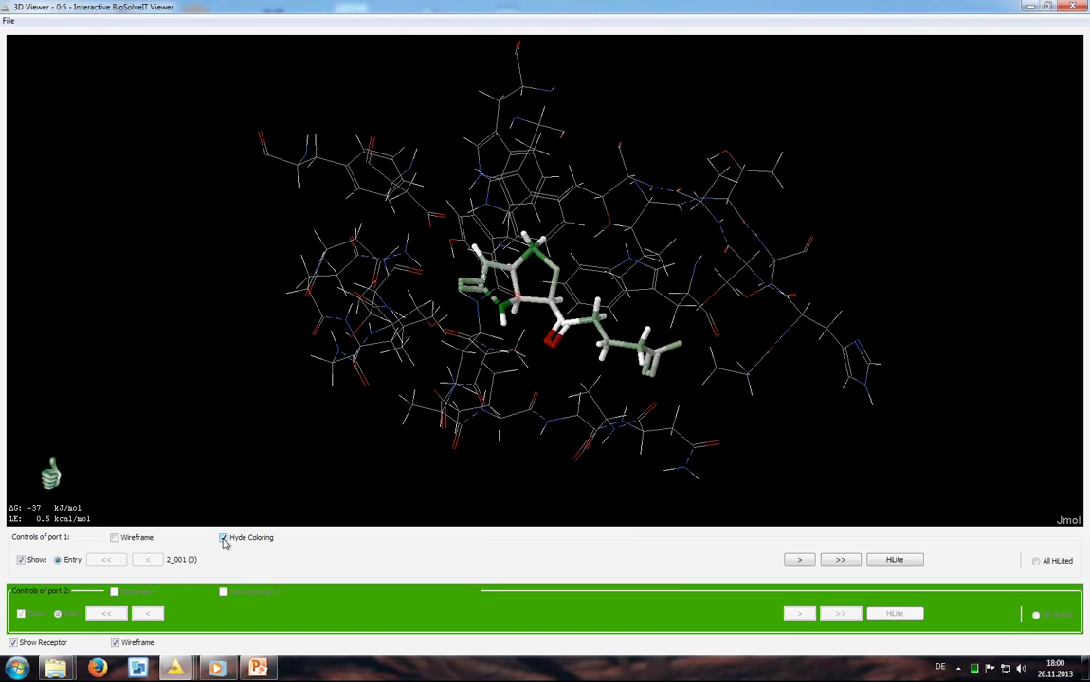
right_click(683, 383)
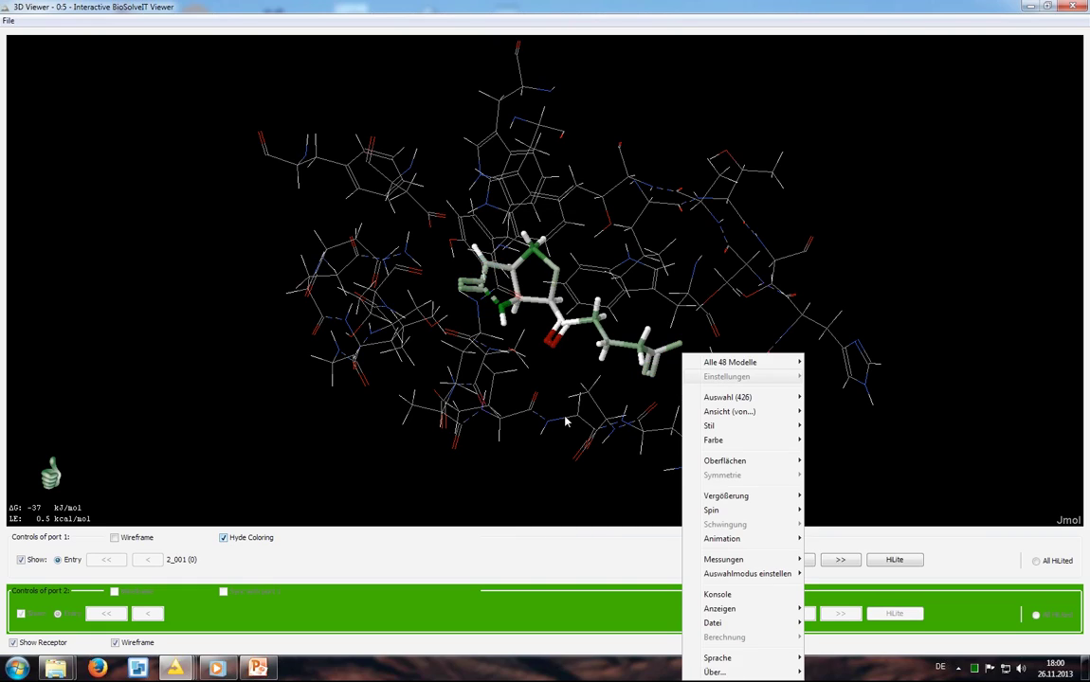
left_click_drag(567, 422, 693, 392)
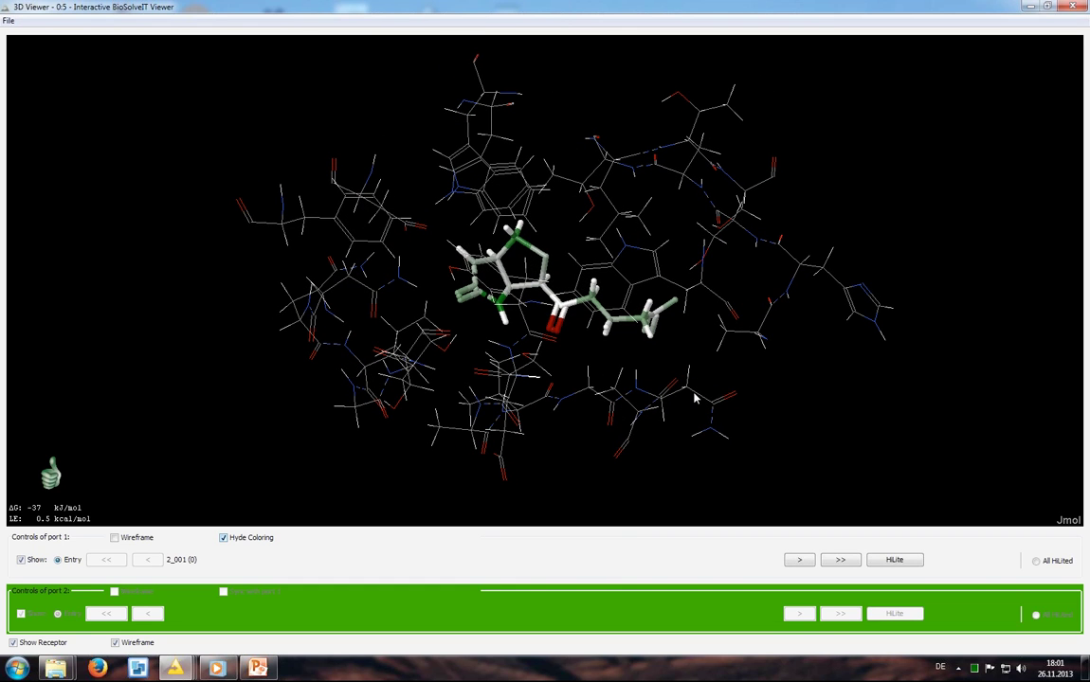
Step through the poses from 2_002 to pose 5_001.
left_click(799, 561)
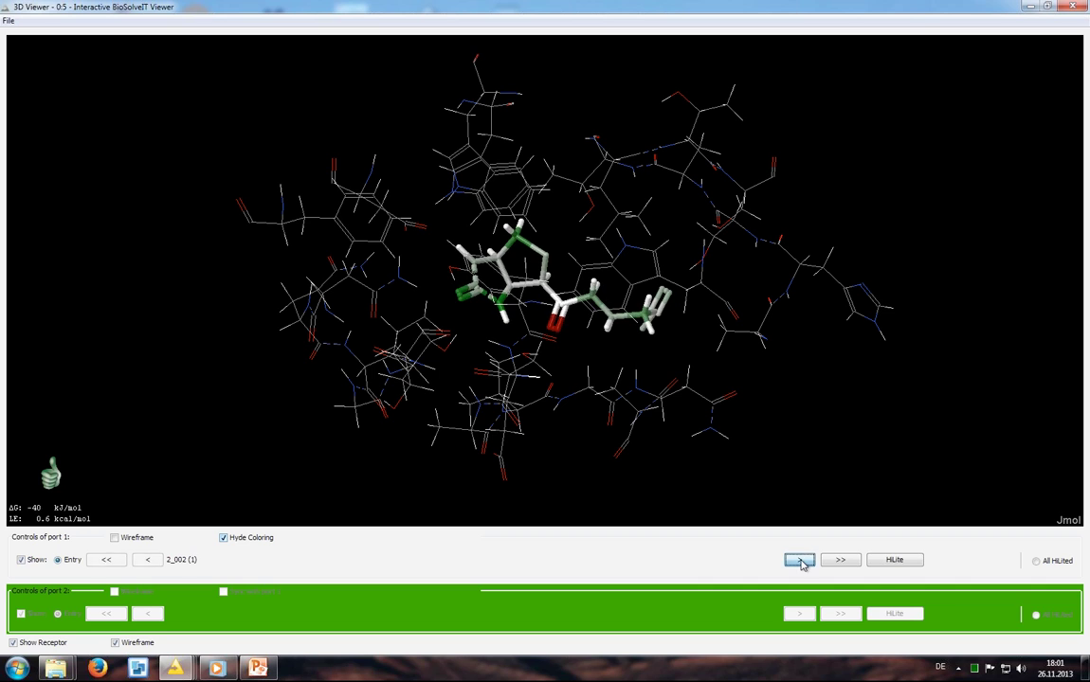
left_click(800, 561)
left_click(800, 561)
left_click(800, 561)
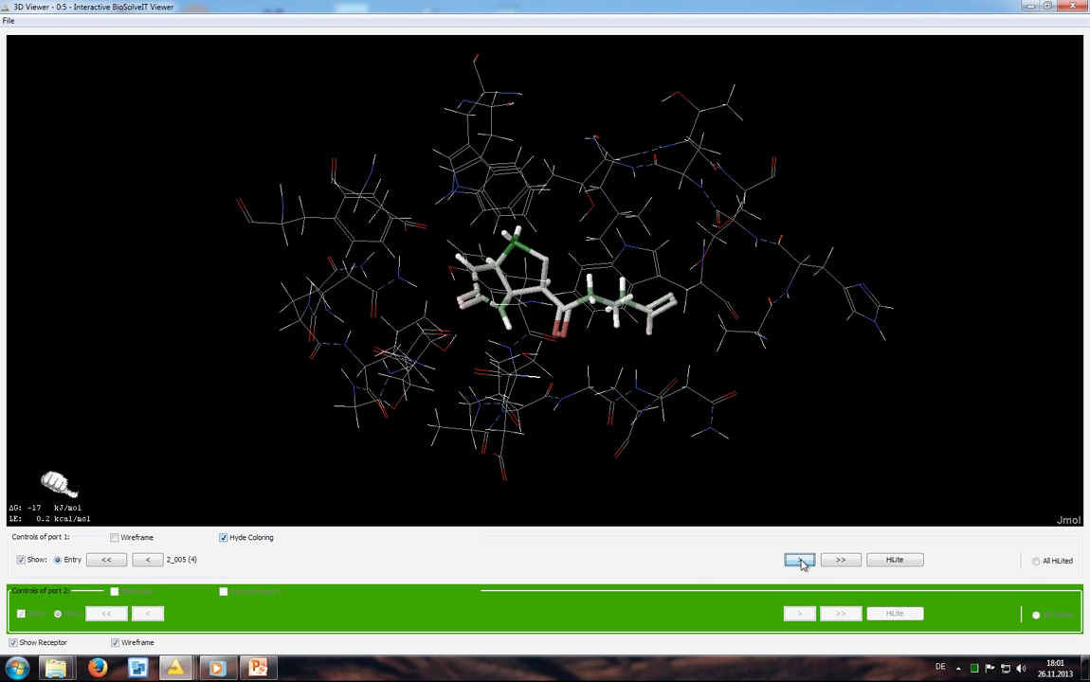
left_click(800, 561)
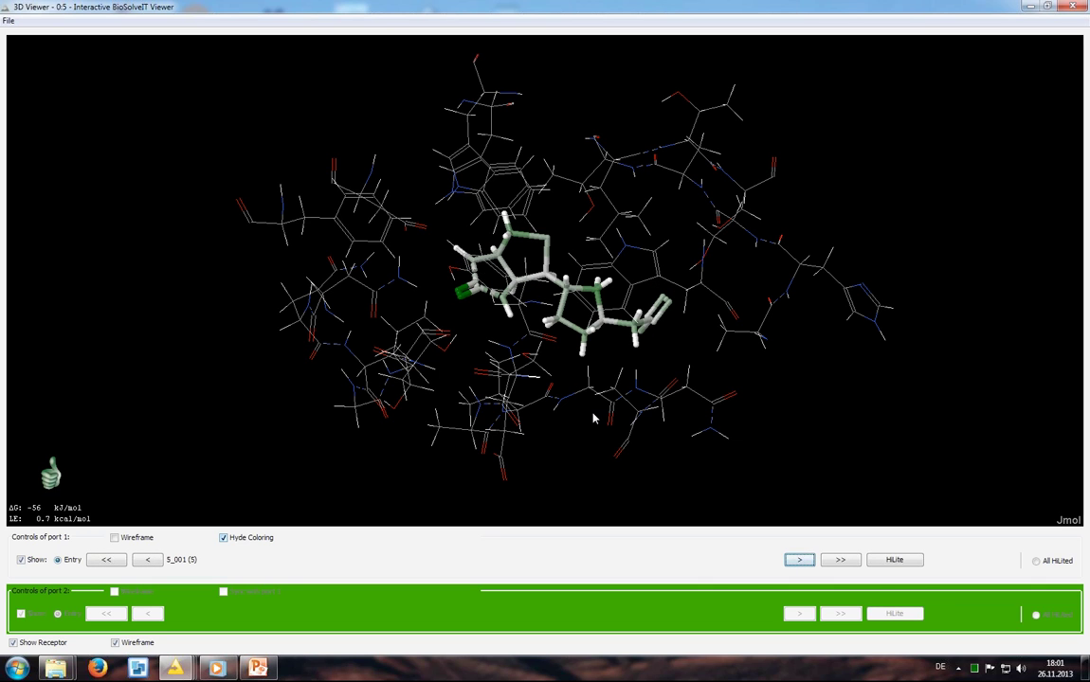
Rotate to inspect pose 5_001 at -56 kJ/mol, then hide the viewer.
left_click_drag(593, 418, 523, 355)
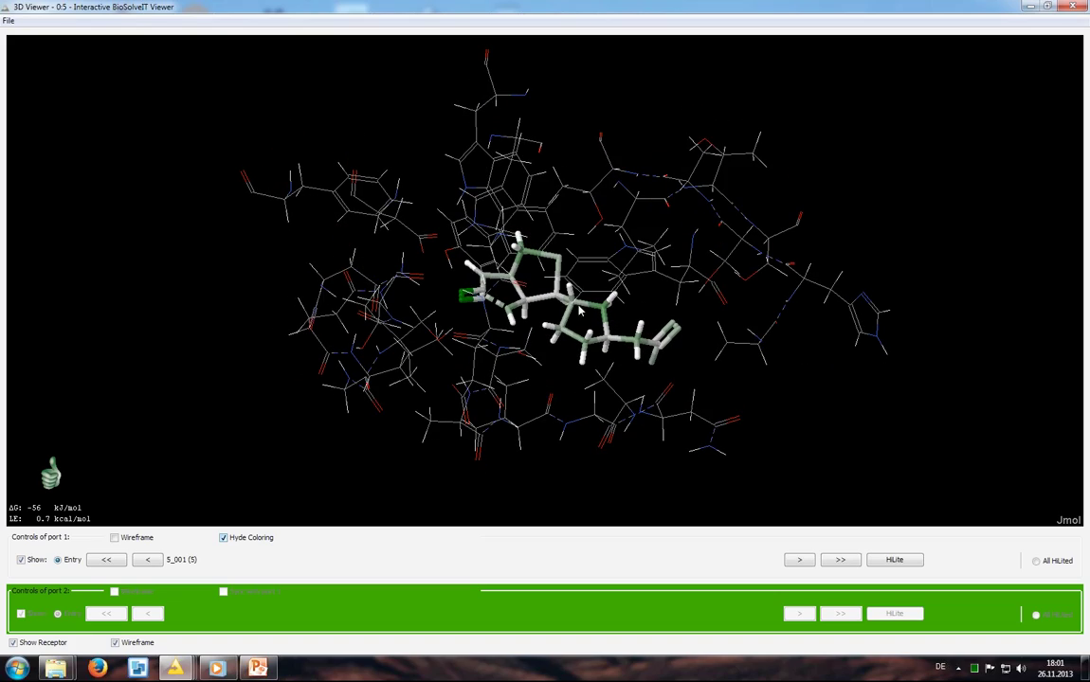
left_click_drag(581, 428, 598, 412)
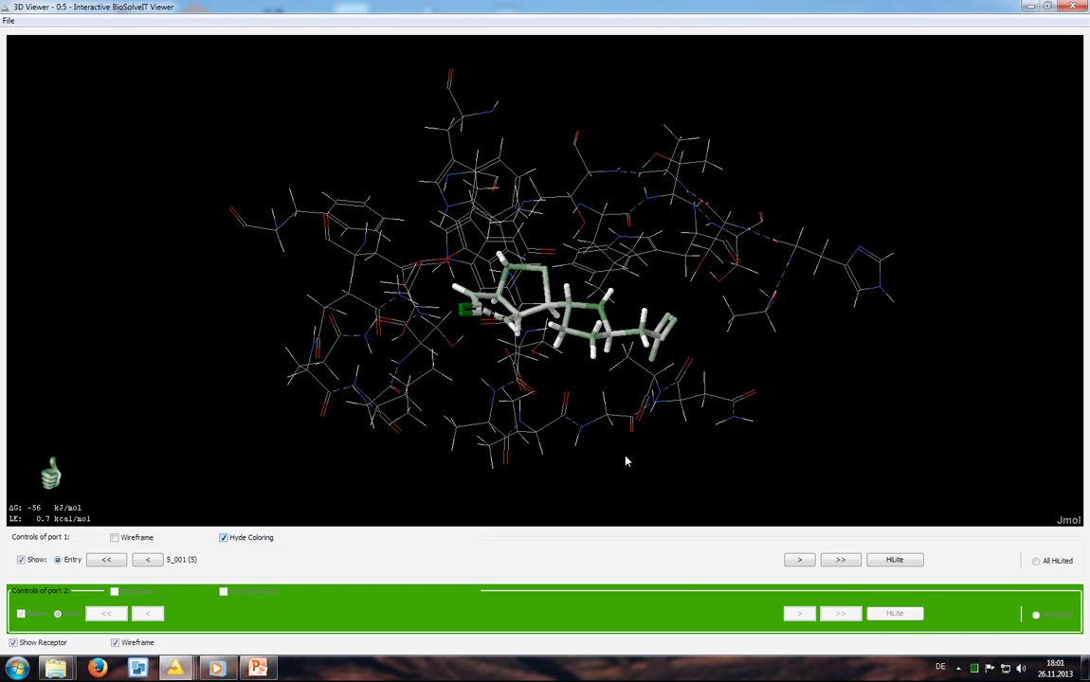
mouse_move(625, 451)
left_mouse_down()
mouse_move(642, 433)
mouse_move(631, 460)
left_mouse_up()
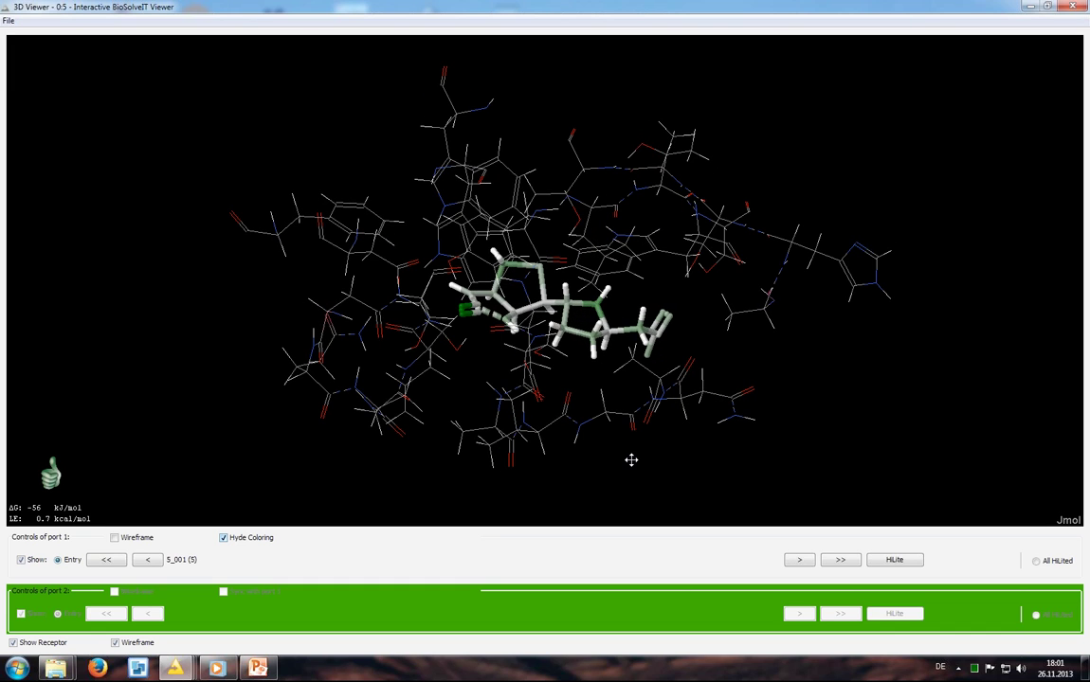
left_click(1030, 9)
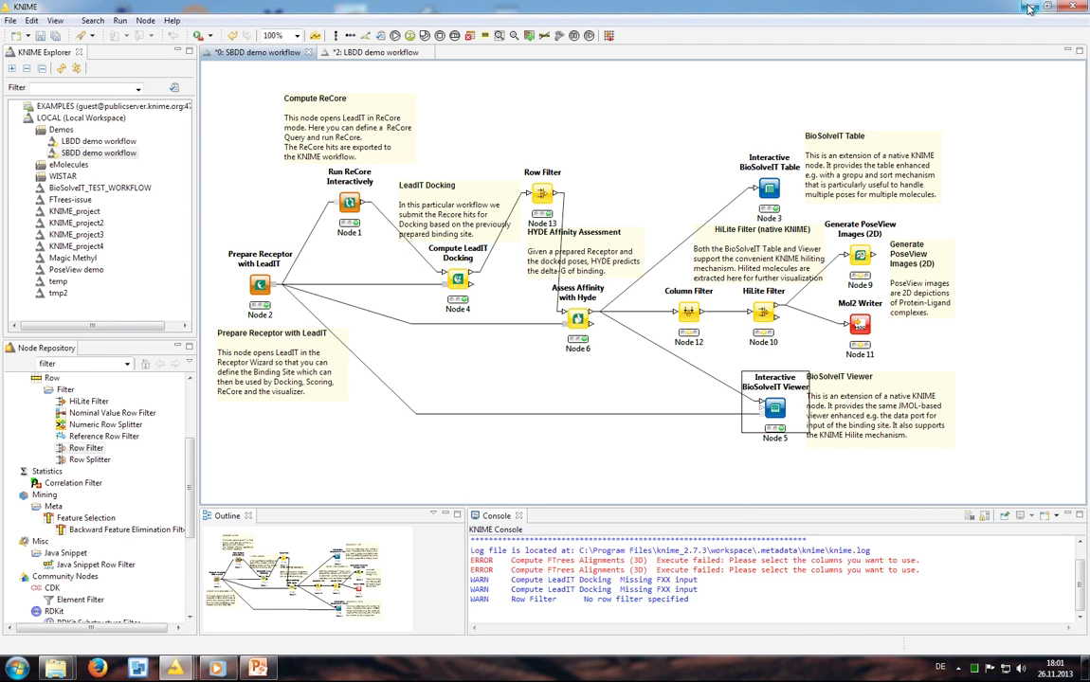